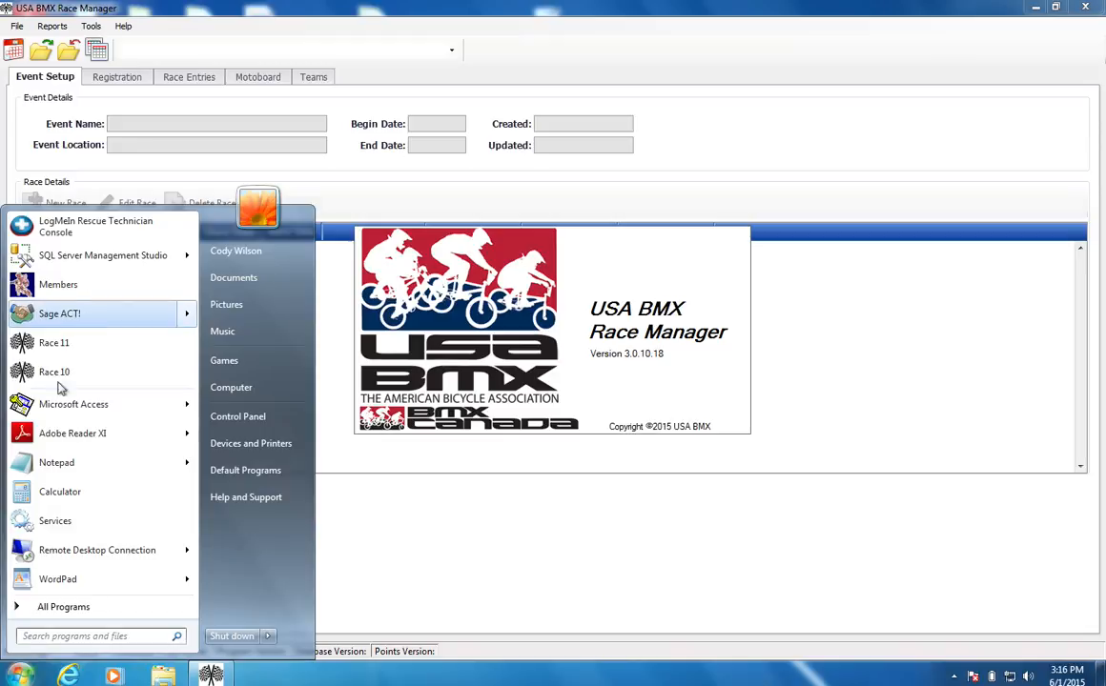
Try to open the Registration section without an open event and dismiss the navigation notice.
left_click(649, 124)
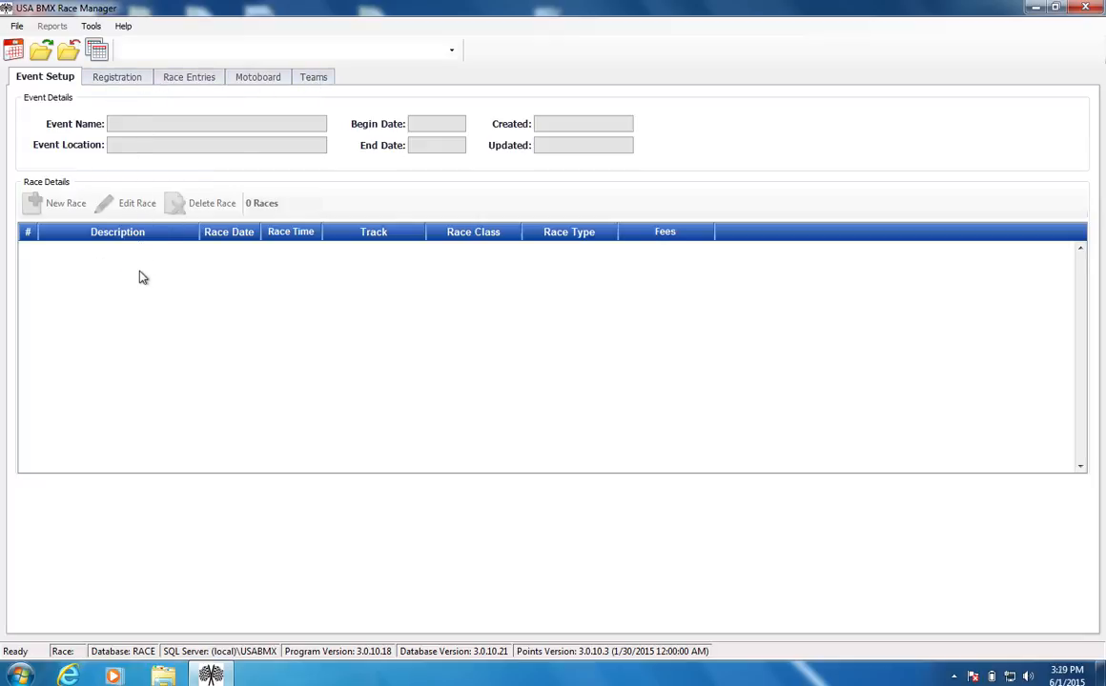
left_click(118, 78)
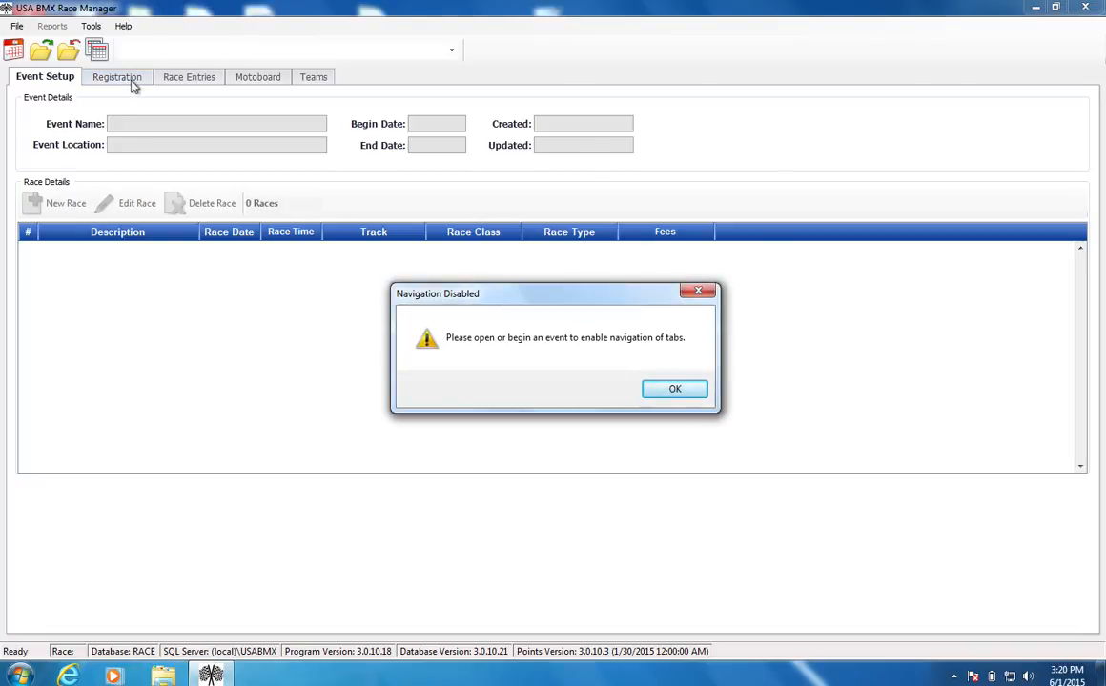
left_click(676, 393)
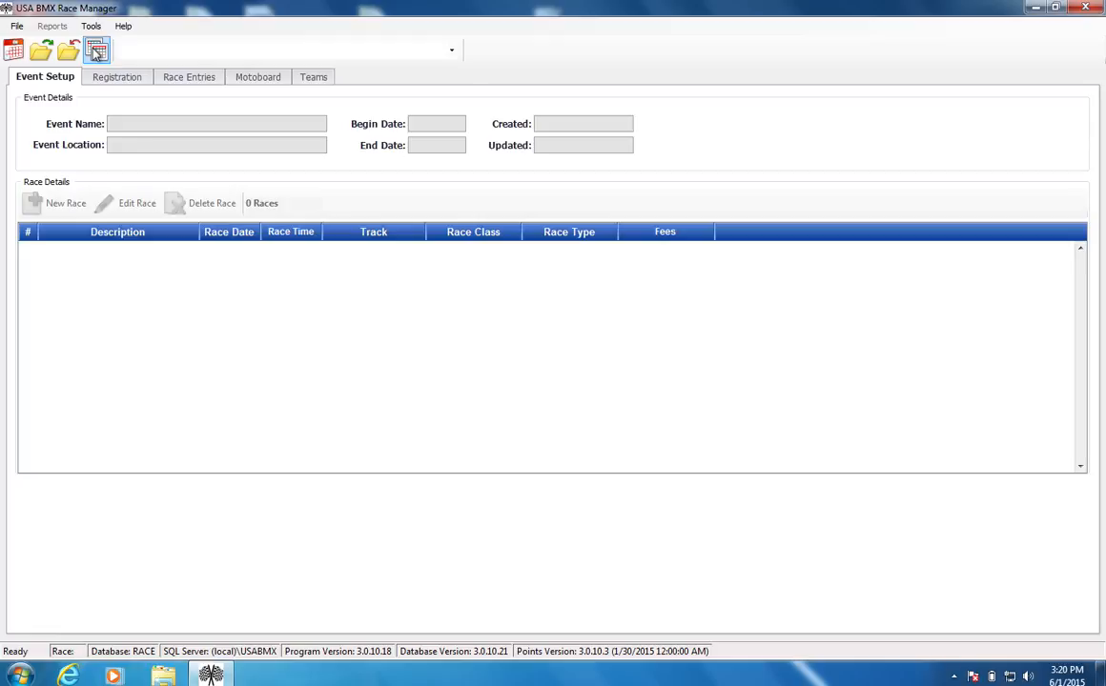
Open the Create Backup dialog to review the database backup file path, and close it without backing up.
left_click(17, 27)
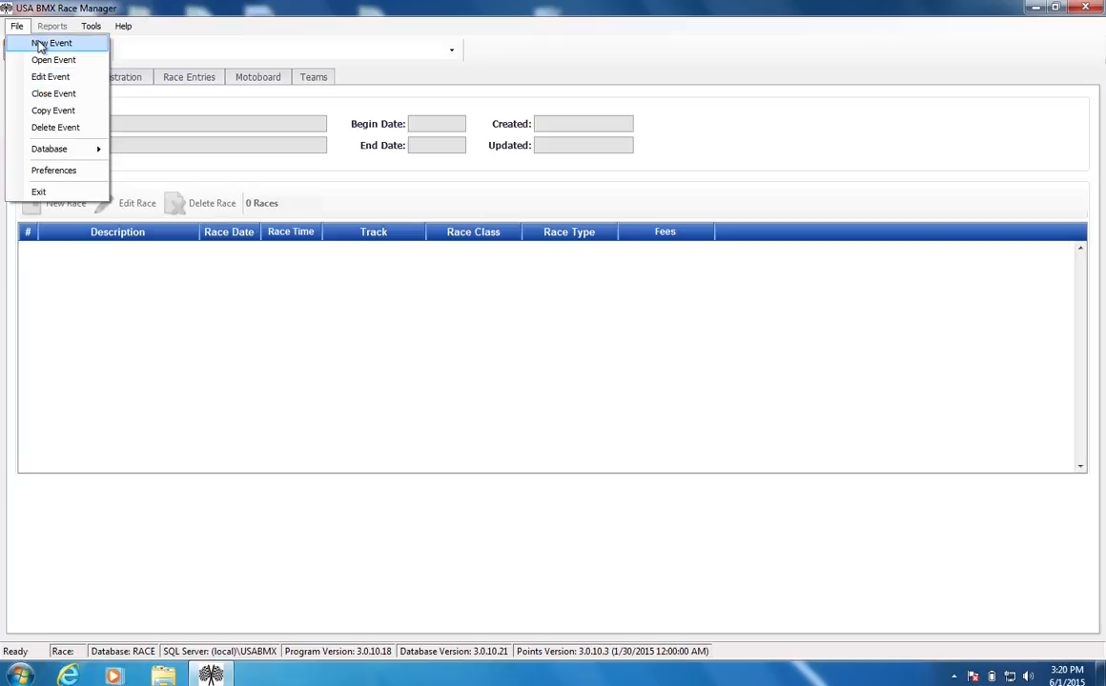
mouse_move(38, 158)
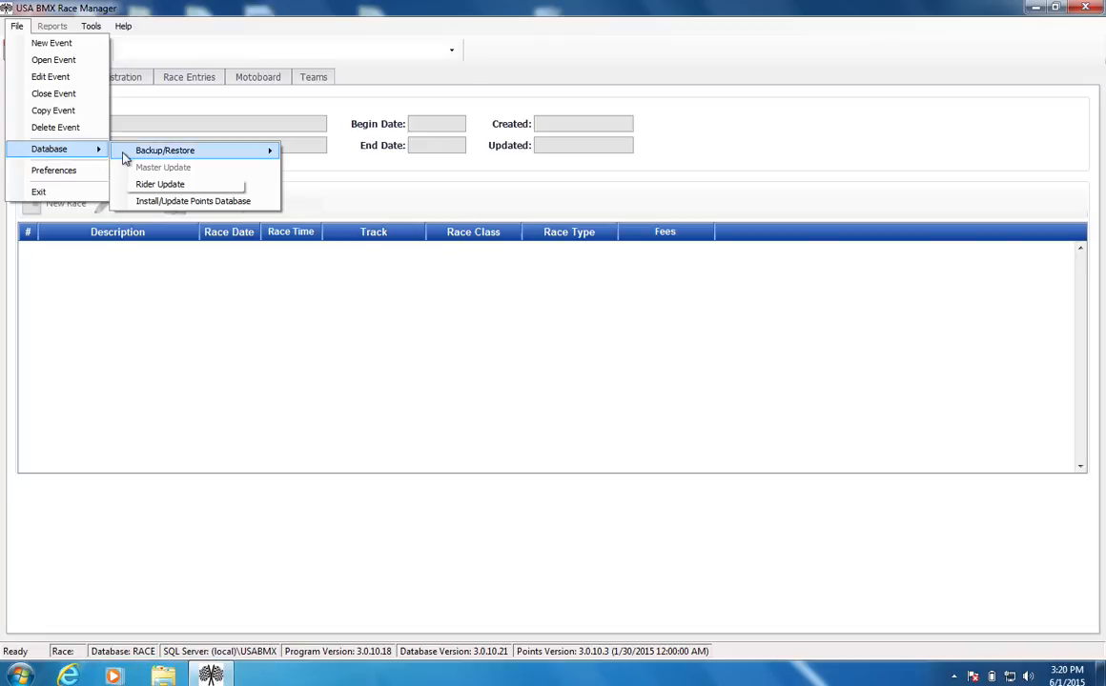
mouse_move(125, 159)
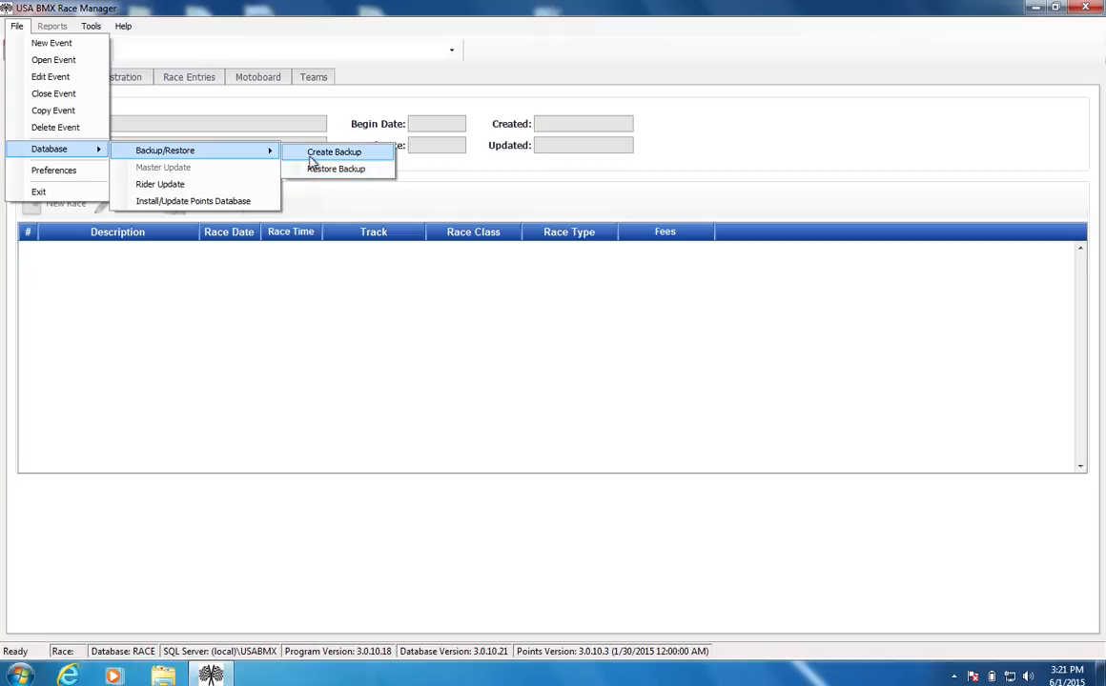
left_click(311, 156)
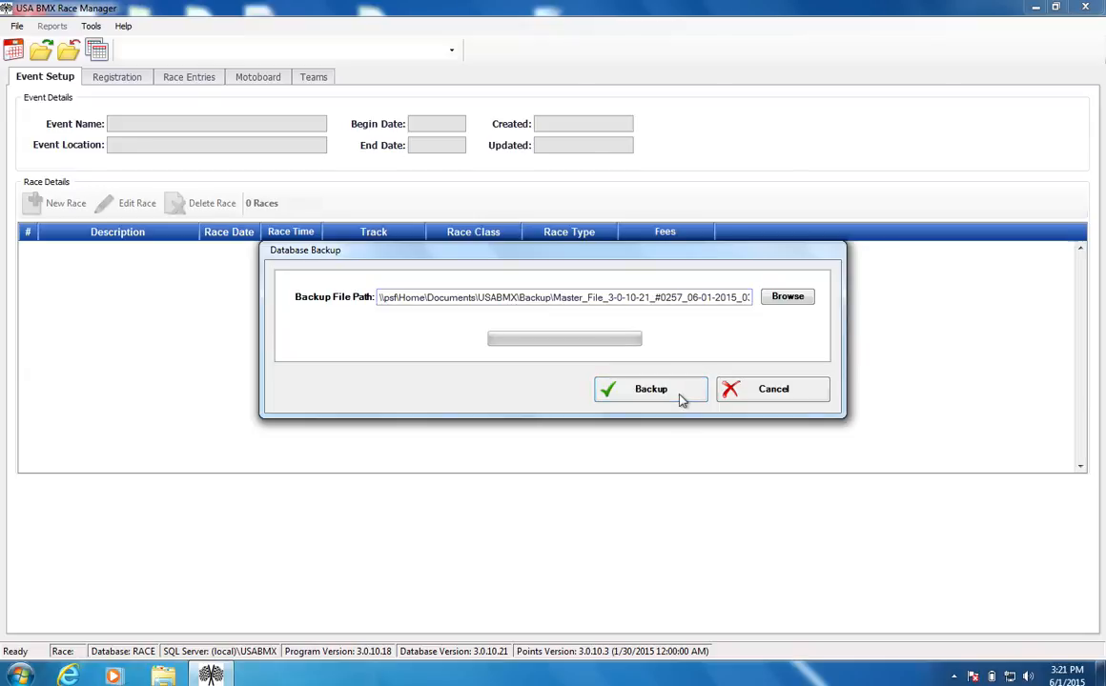
left_click(763, 398)
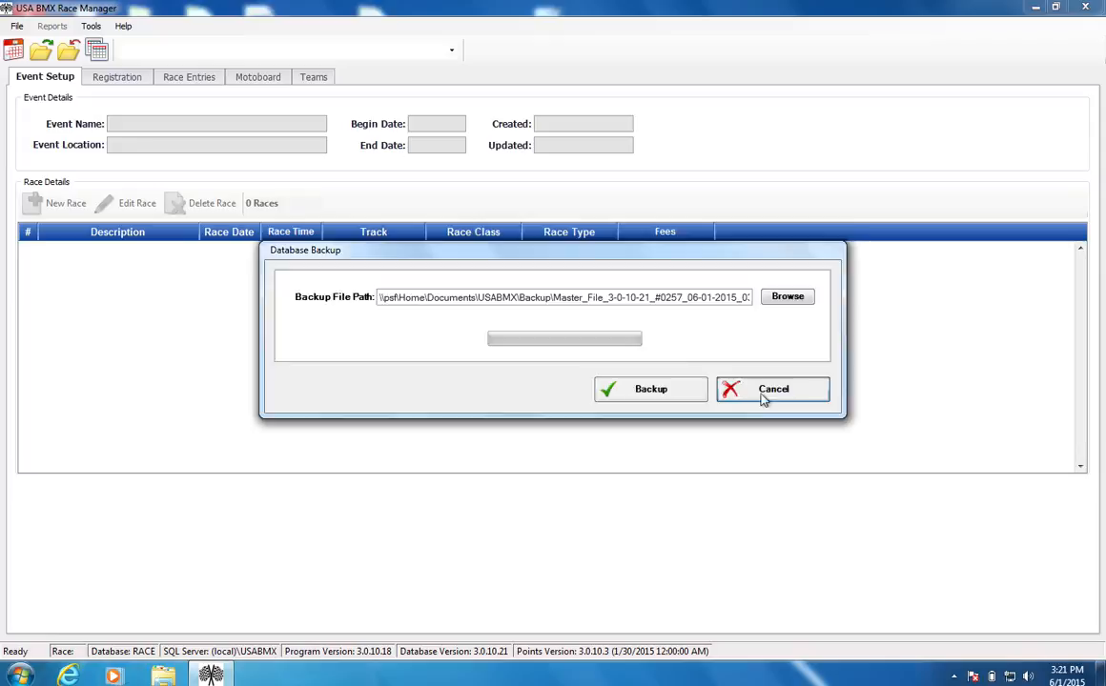
left_click(765, 393)
Open the database Rider Update dialog to view its file path option, and close it without updating.
left_click(17, 26)
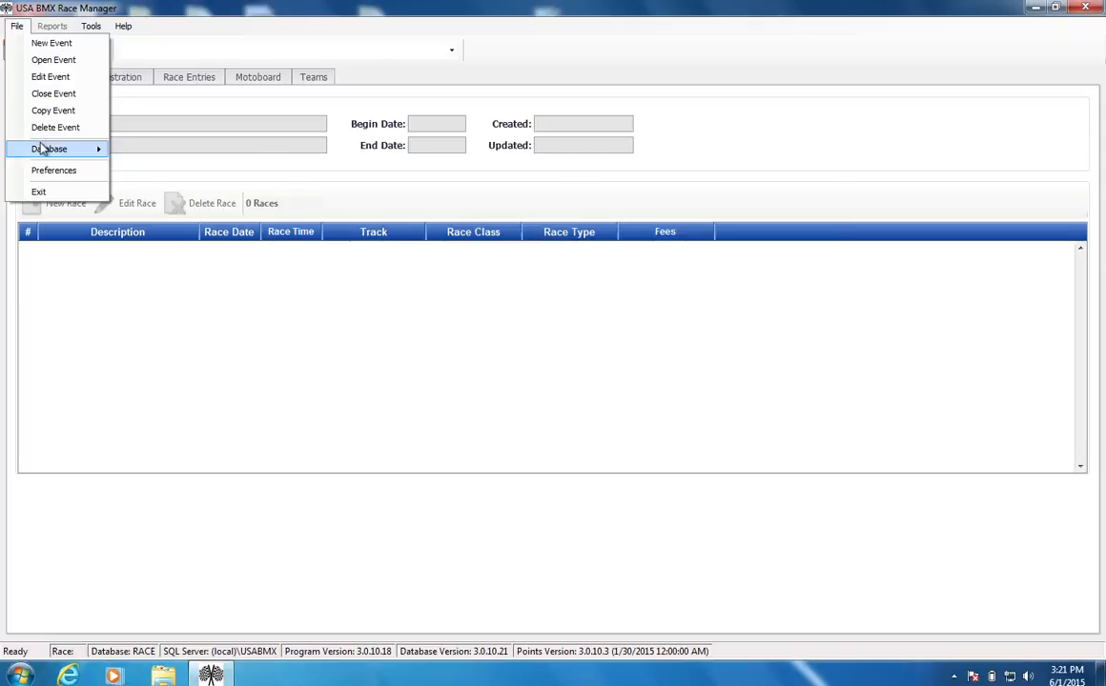
mouse_move(42, 150)
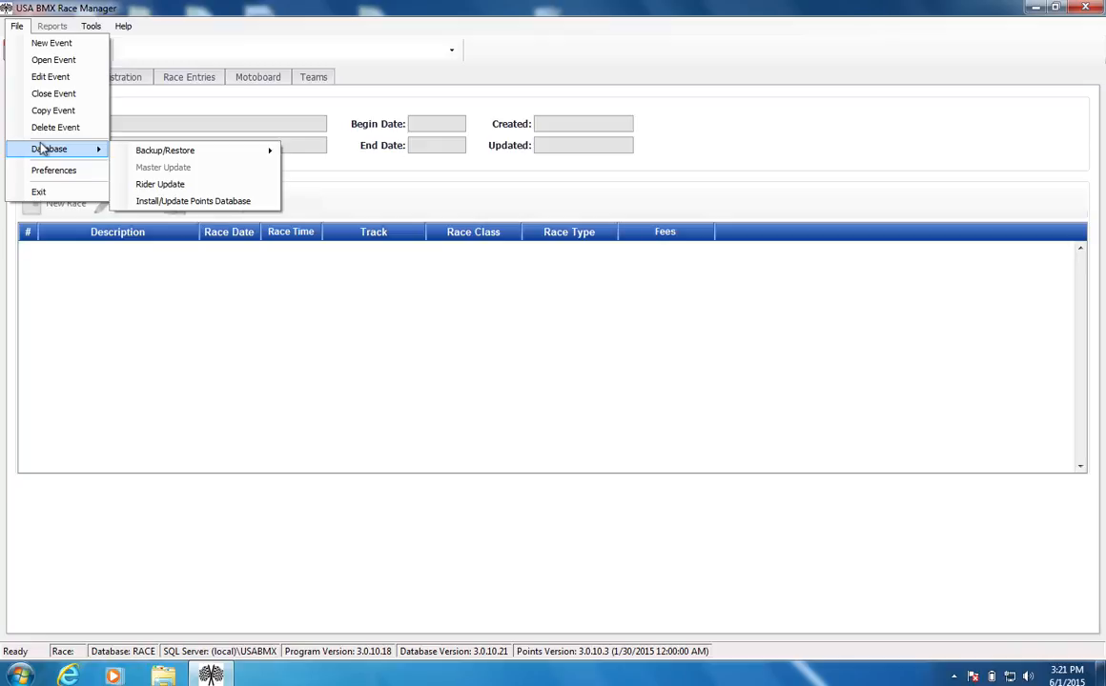
left_click(171, 187)
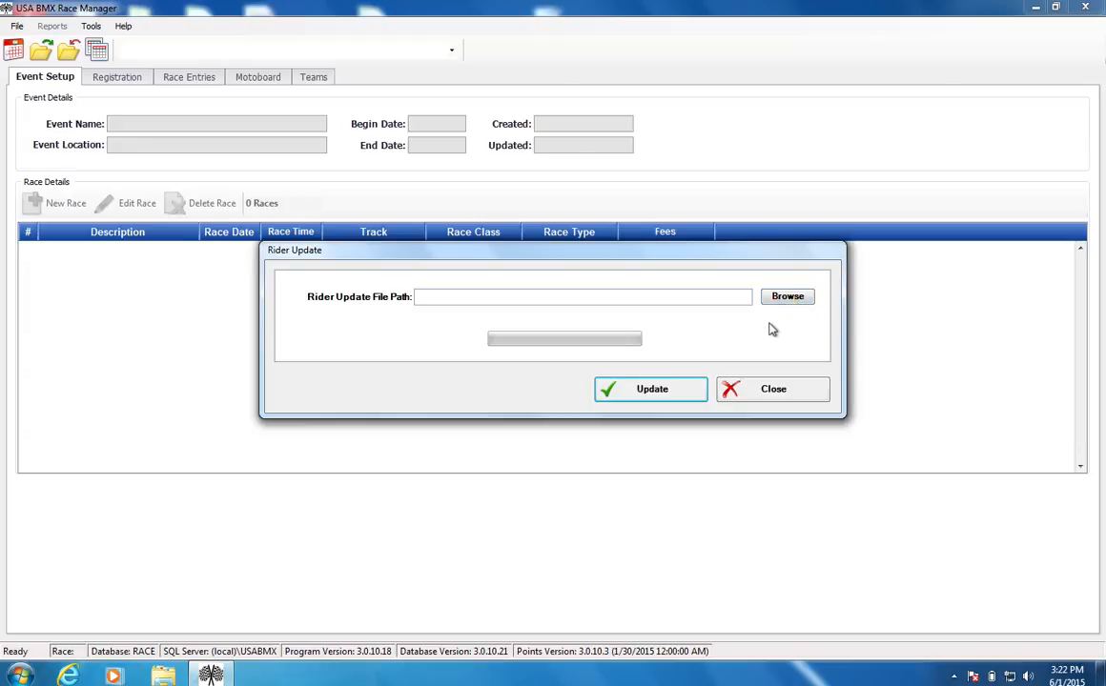
left_click(747, 387)
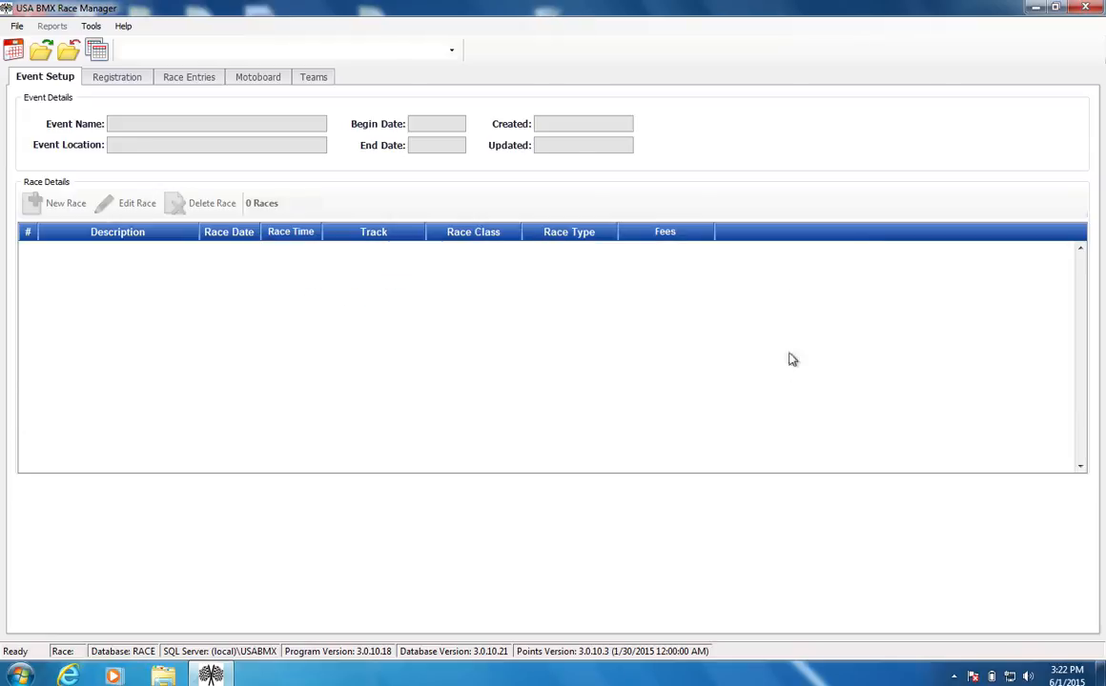
Open the Preferences and review the track name, address and phone fields in the track settings.
left_click(17, 27)
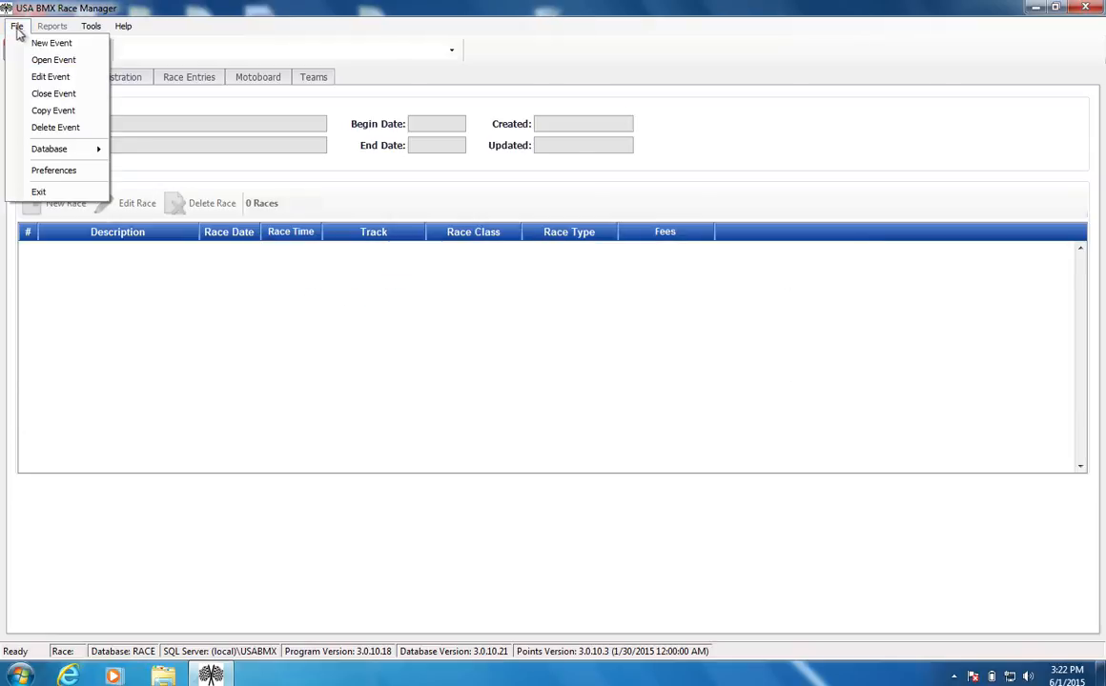
left_click(54, 176)
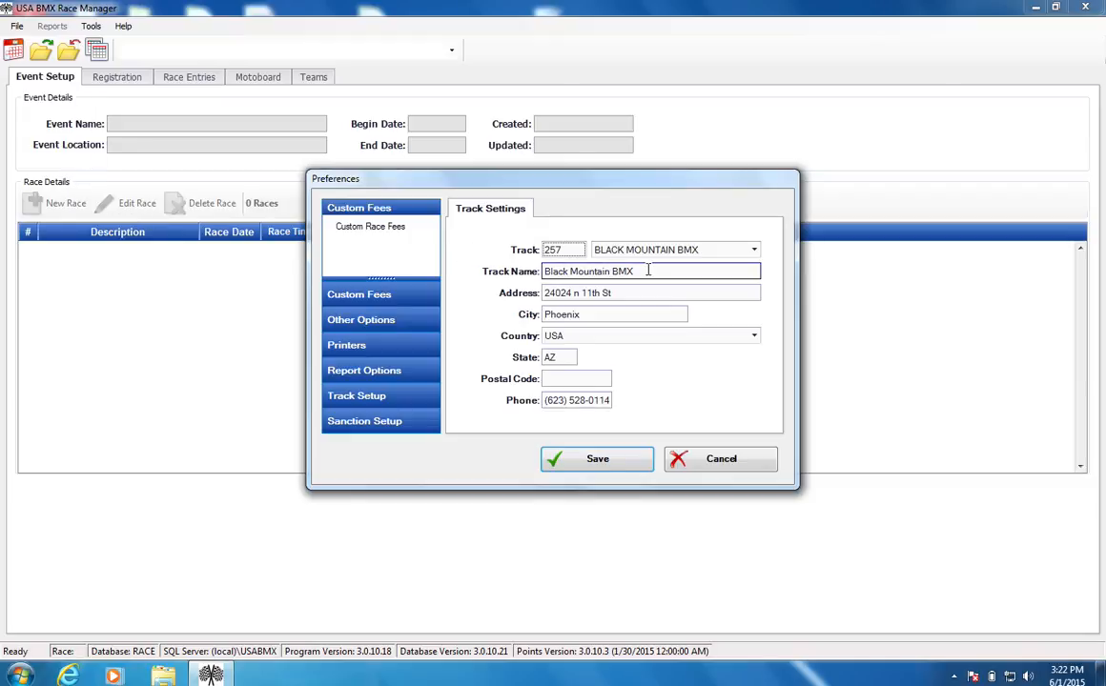
left_click_drag(684, 271, 412, 257)
left_click_drag(624, 293, 441, 267)
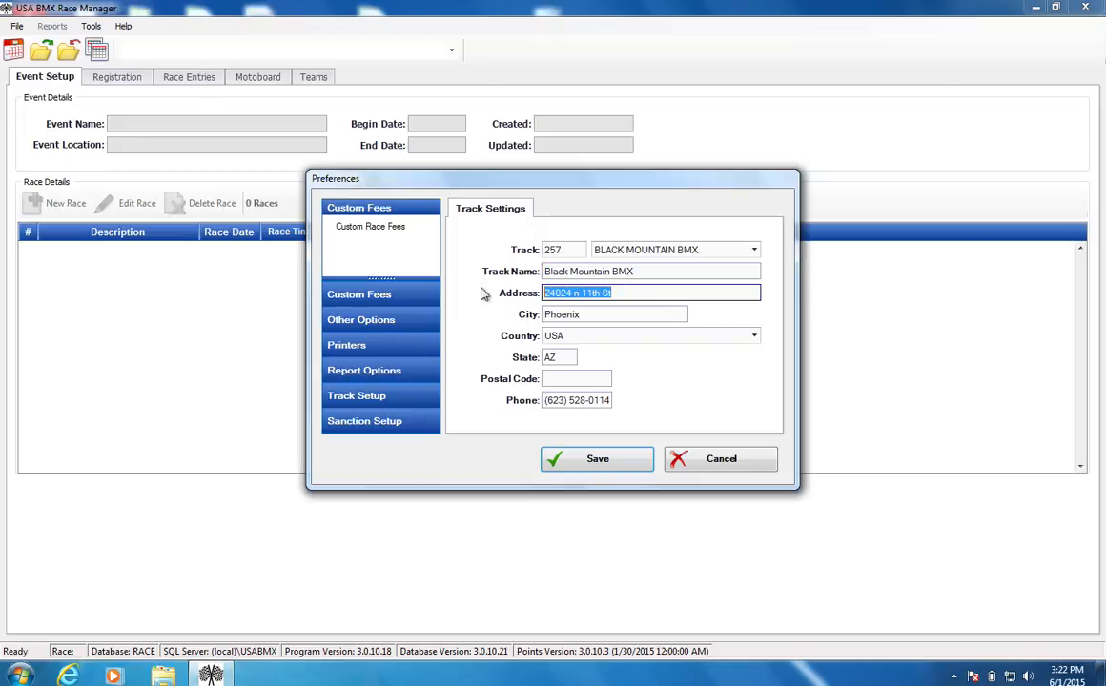
left_click(622, 292)
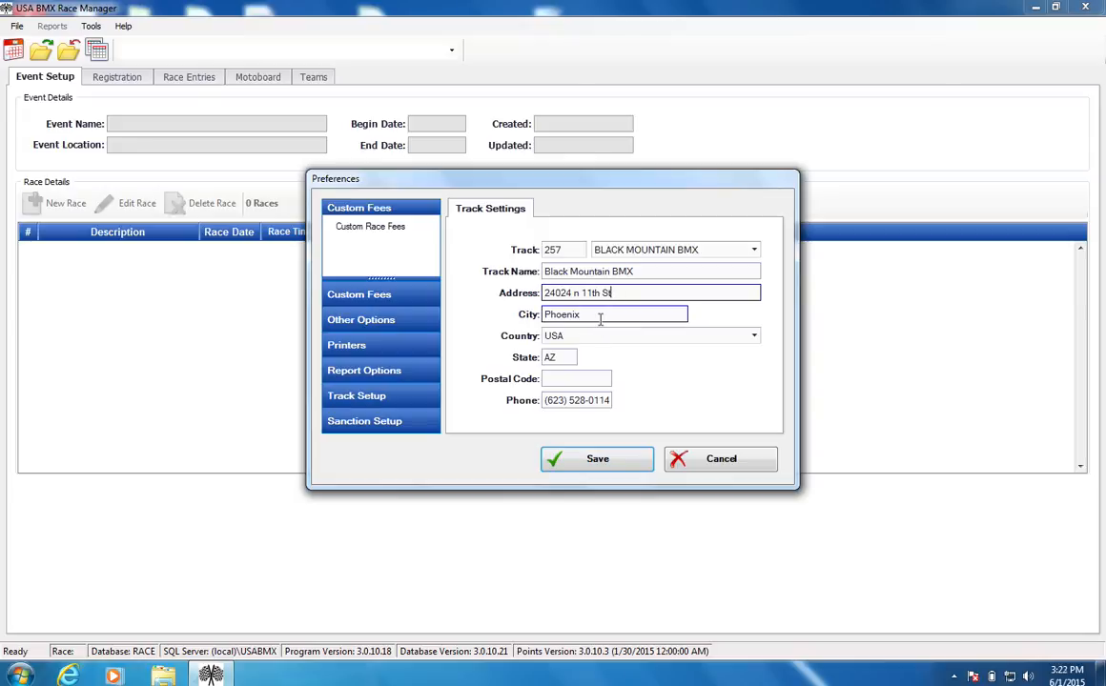
left_click_drag(652, 272, 424, 262)
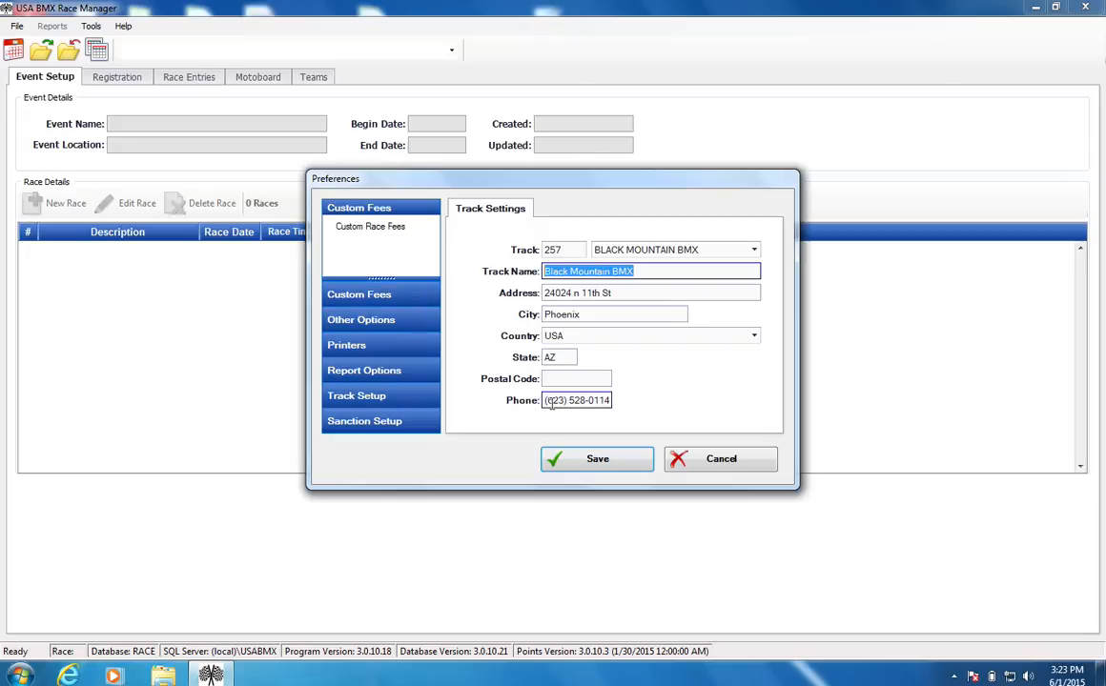
left_click_drag(551, 403, 619, 405)
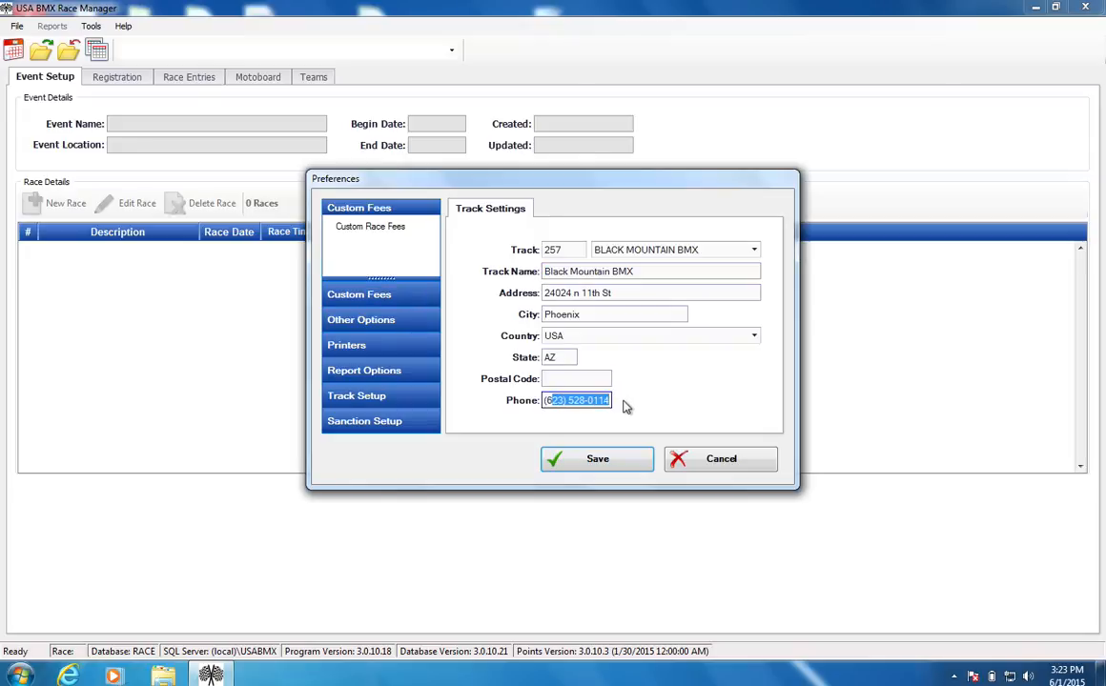
left_click_drag(581, 400, 542, 400)
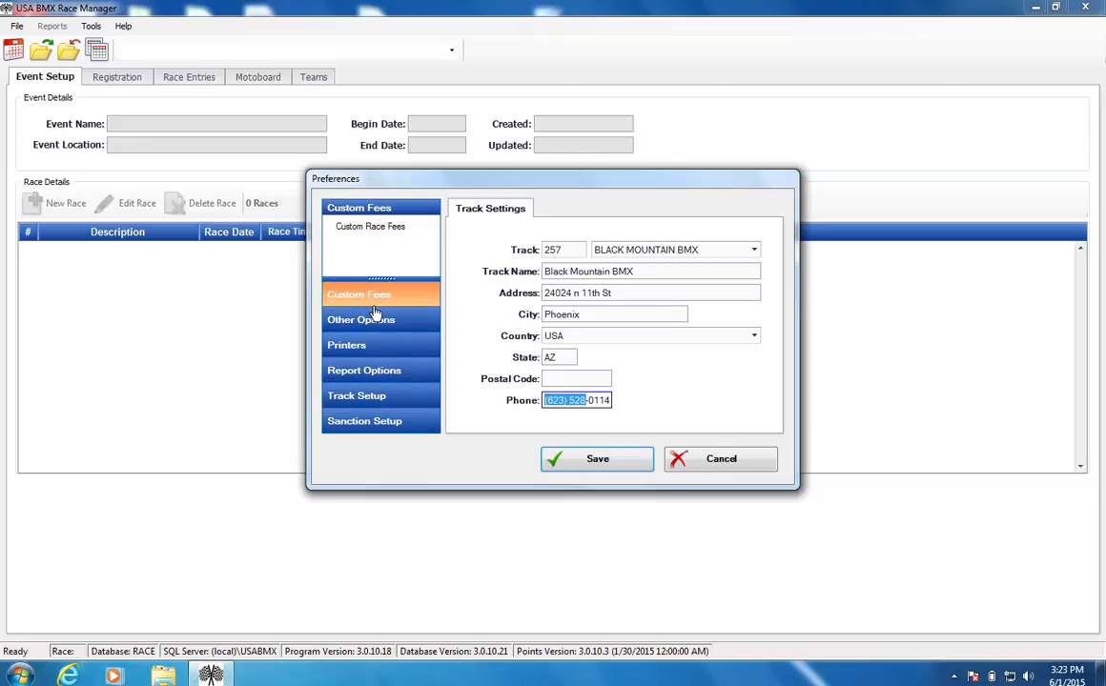
Show the Track Logo settings under Track Setup and the options for loading a logo image.
left_click(353, 405)
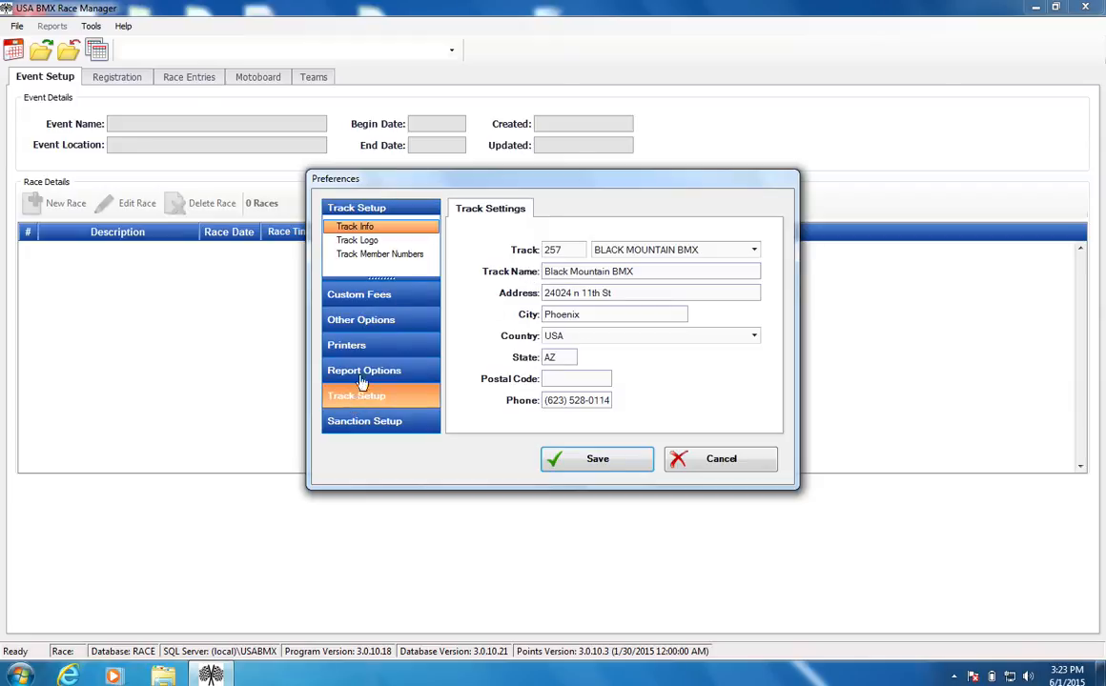
left_click(359, 240)
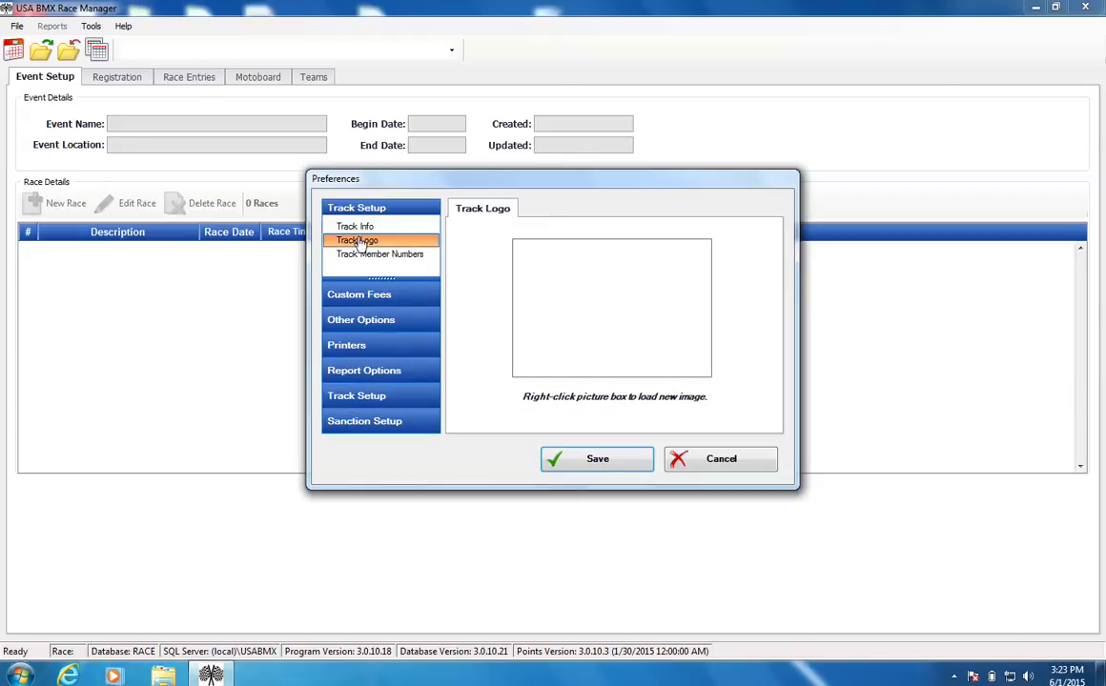
right_click(642, 306)
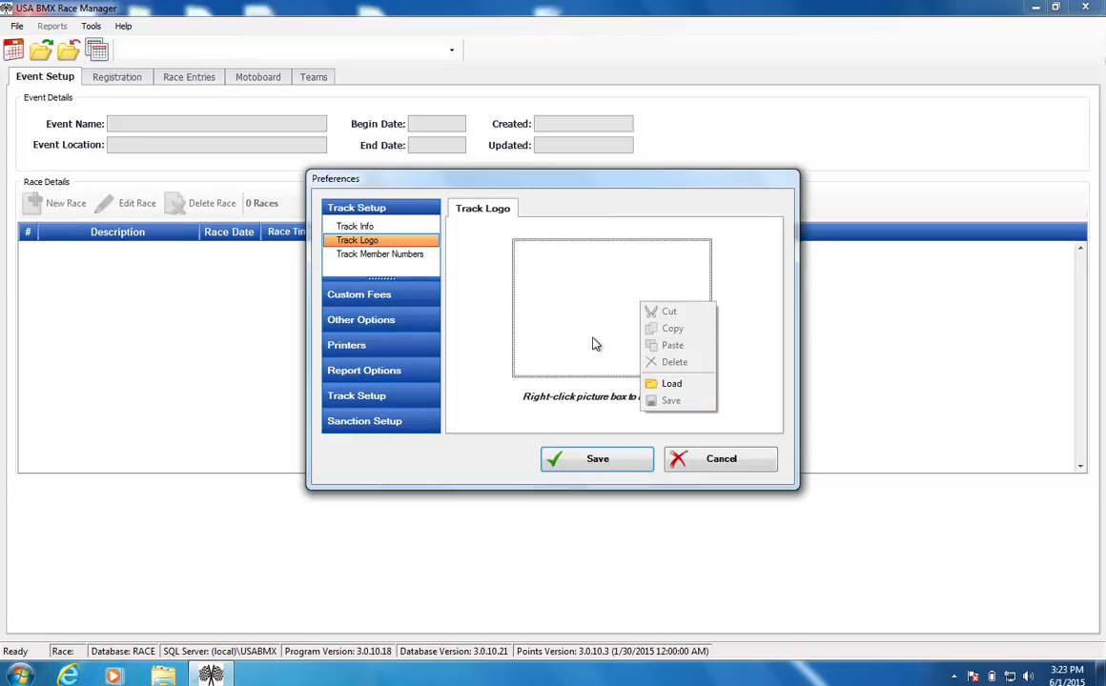
Review the Track Member Numbers settings and the fields for requesting a new member ID range, and cancel the request.
left_click(397, 255)
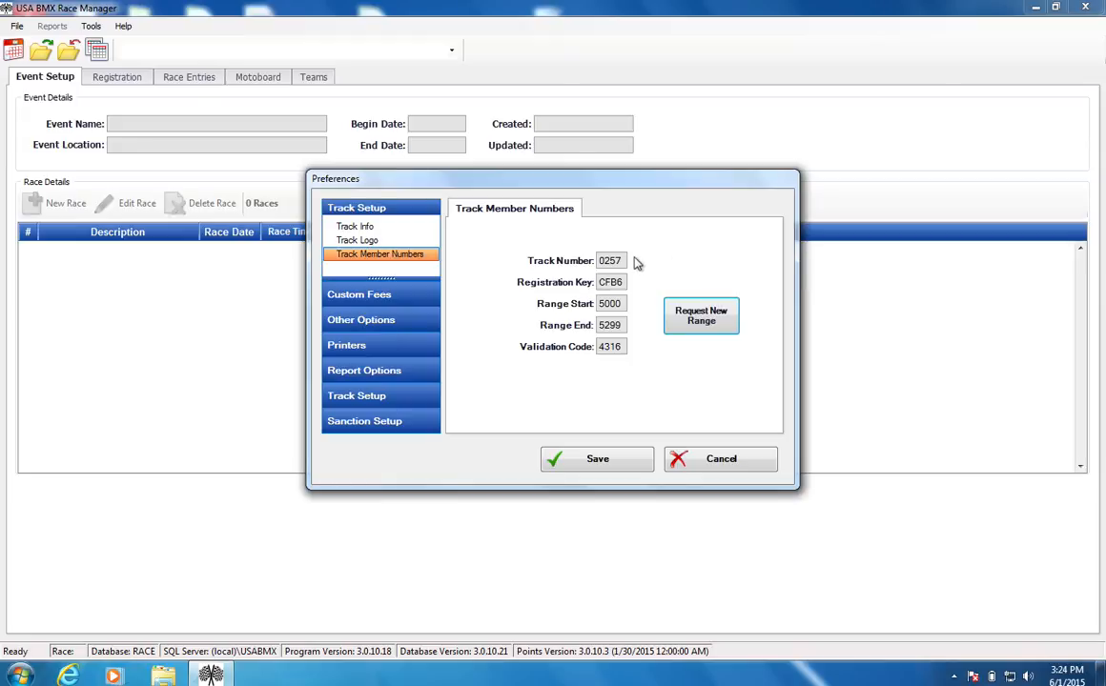
left_click(705, 316)
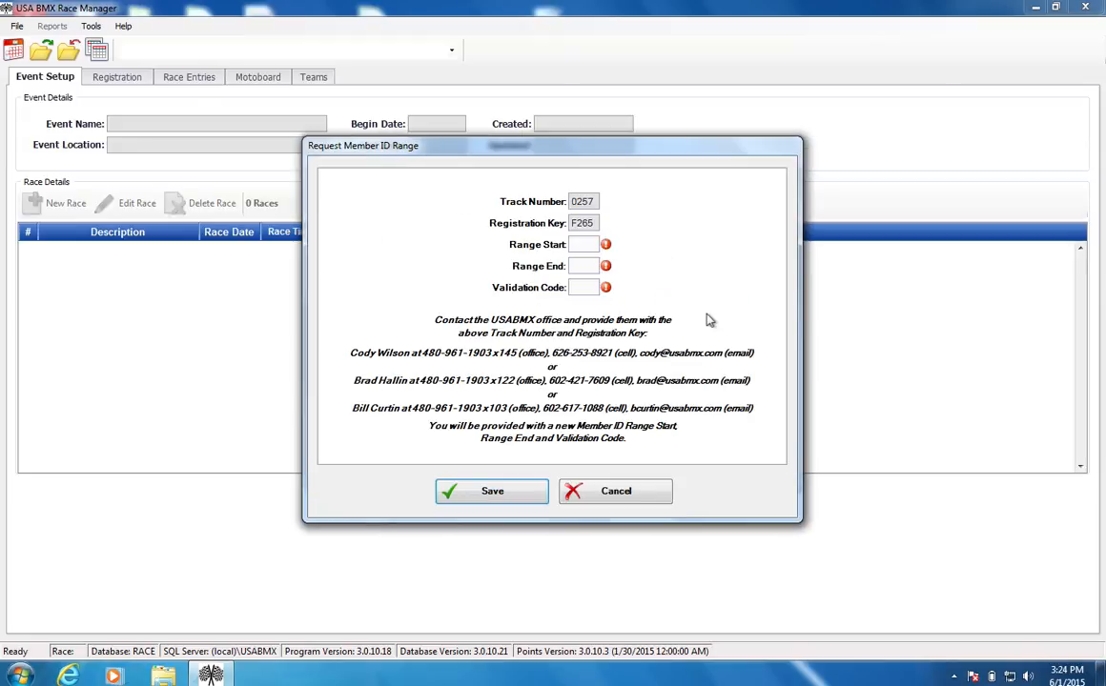
left_click_drag(578, 223, 607, 220)
left_click(576, 224)
left_click(584, 267)
left_click(585, 287)
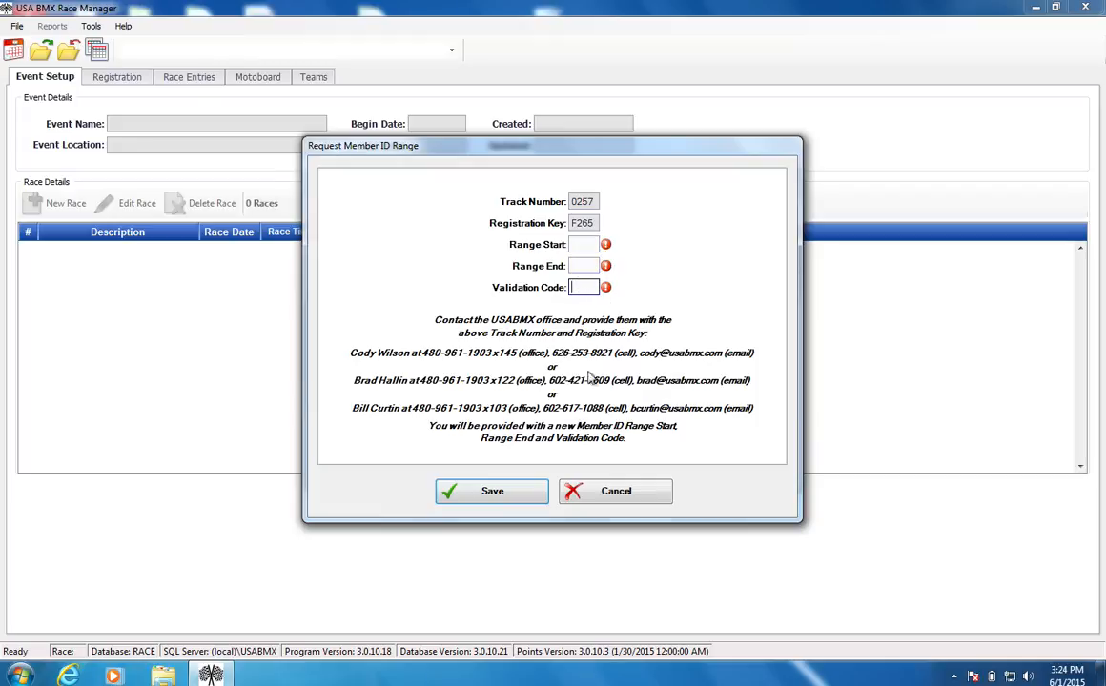
left_click(594, 488)
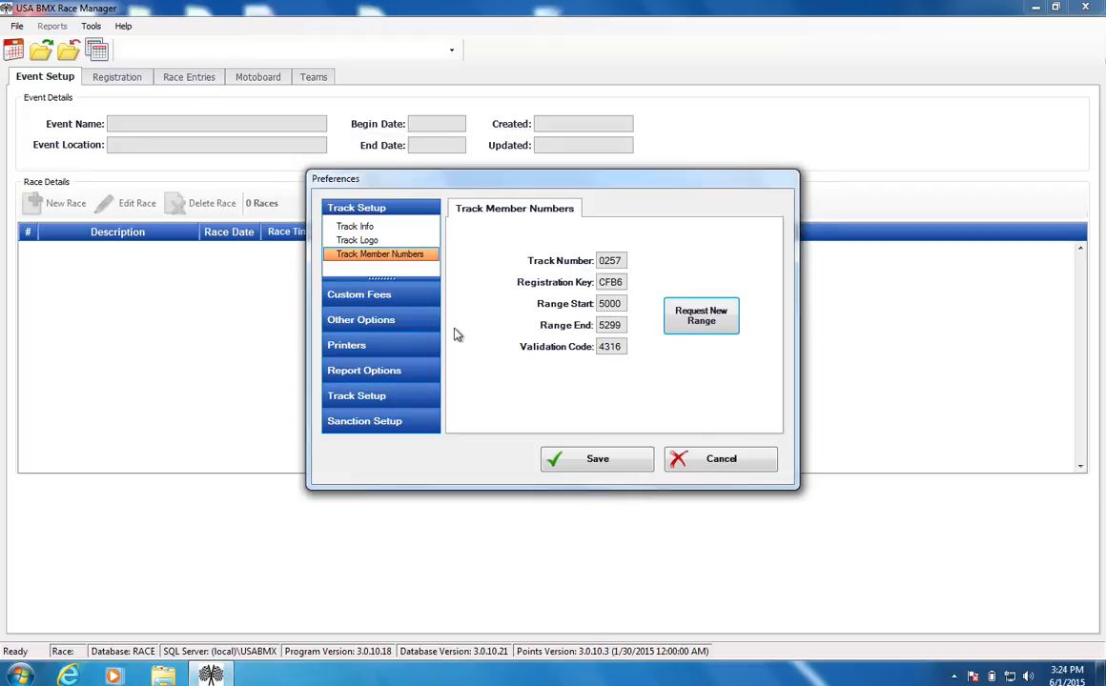
Review the custom race fees for the single point, double point, triple point and special fee schedules.
left_click(401, 295)
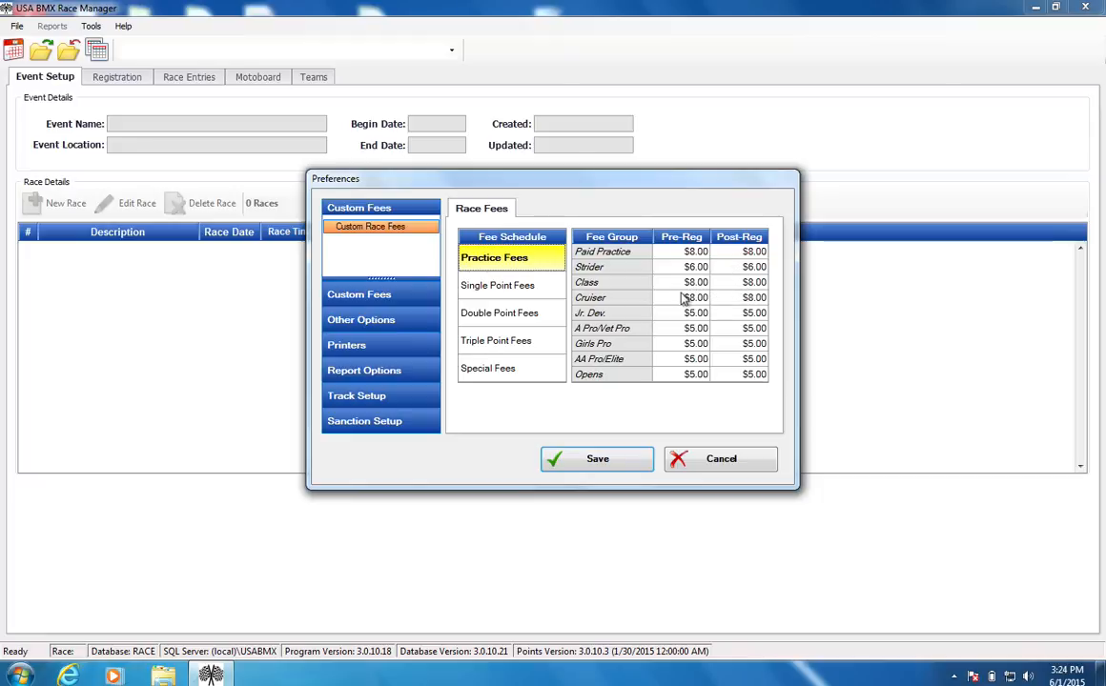
left_click(504, 288)
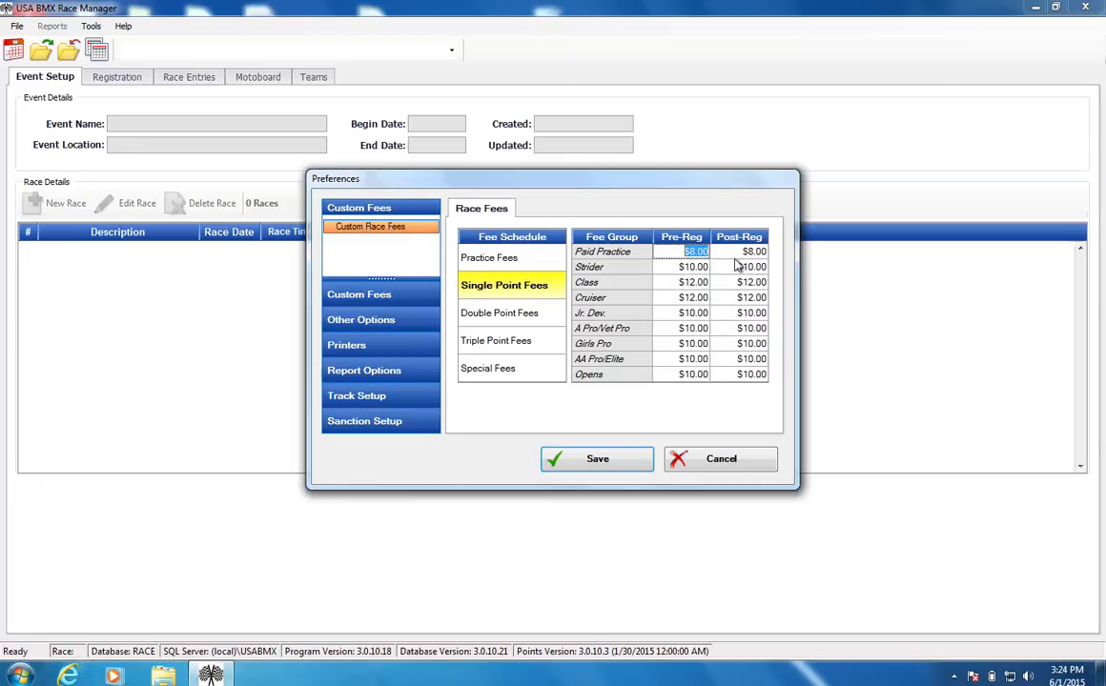
left_click(498, 316)
left_click(492, 345)
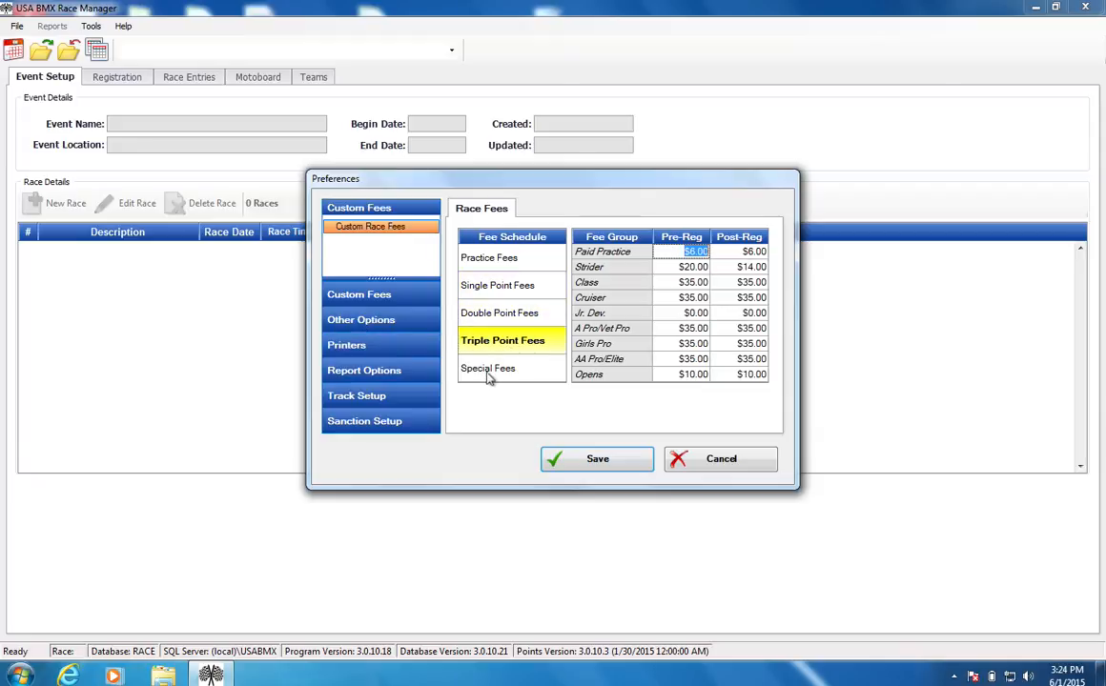
left_click(487, 373)
left_click(520, 342)
left_click(527, 321)
left_click(528, 290)
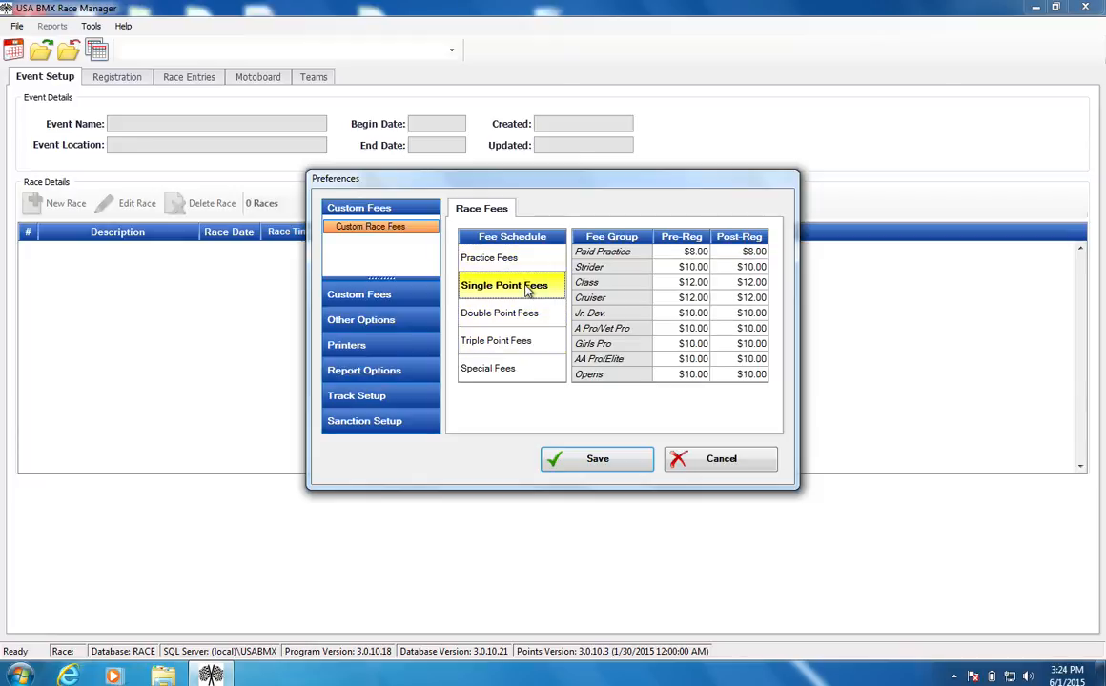
left_click(529, 316)
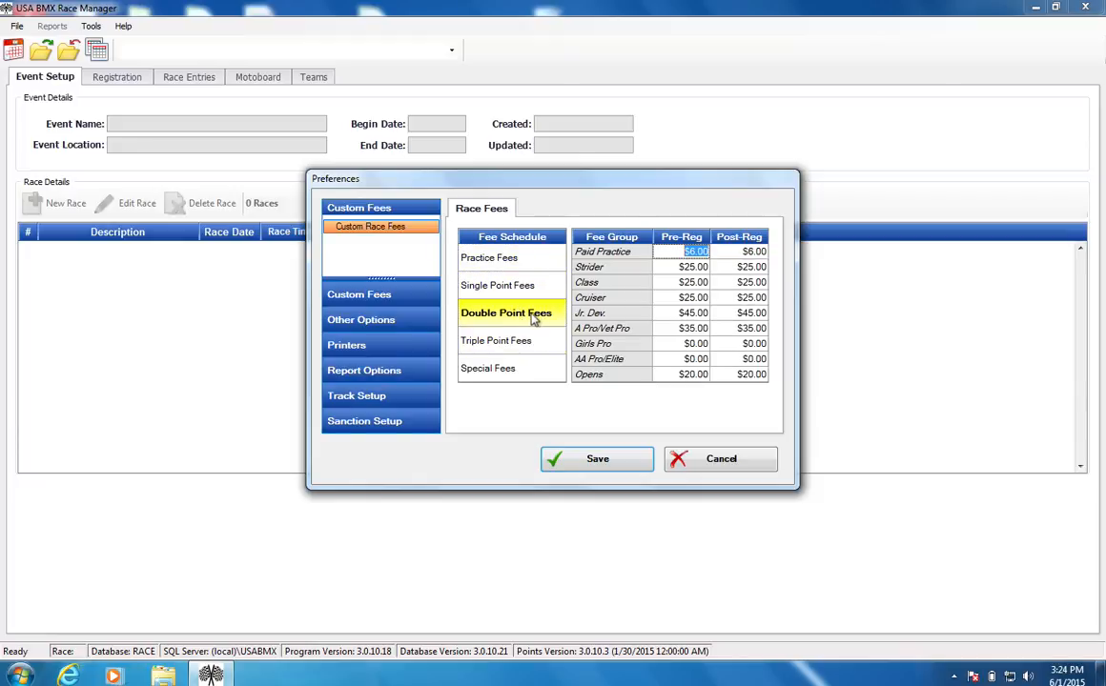
Review the printer choices available for the Report, Membership and Receipt default printers in the Preferences.
left_click(353, 327)
left_click(354, 349)
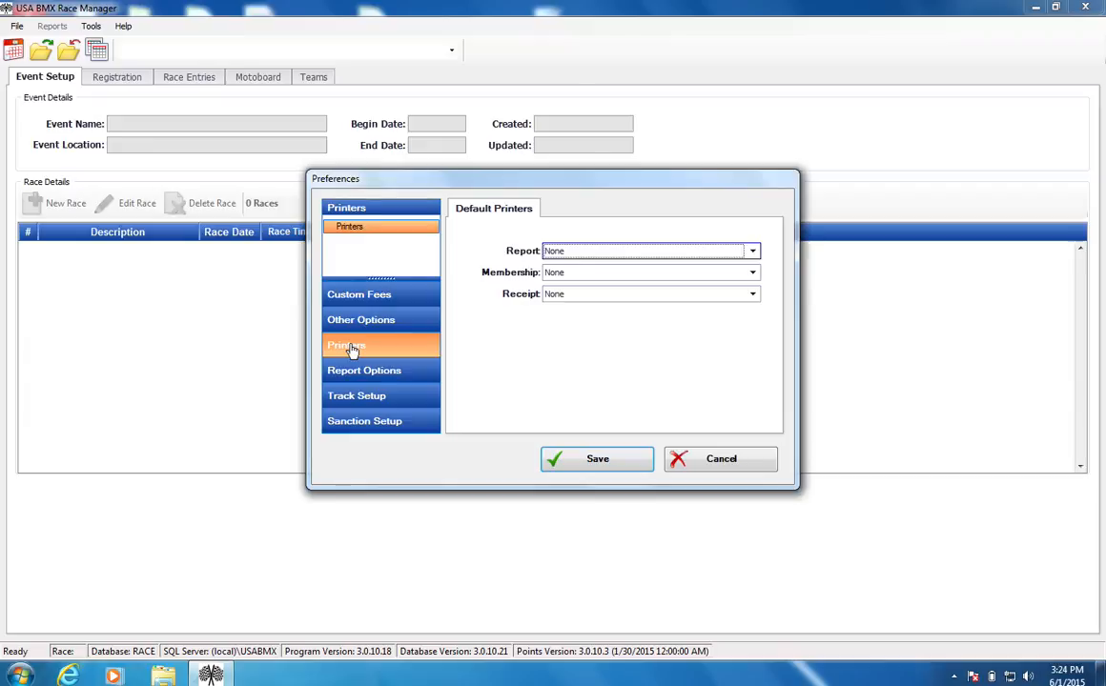
left_click(589, 256)
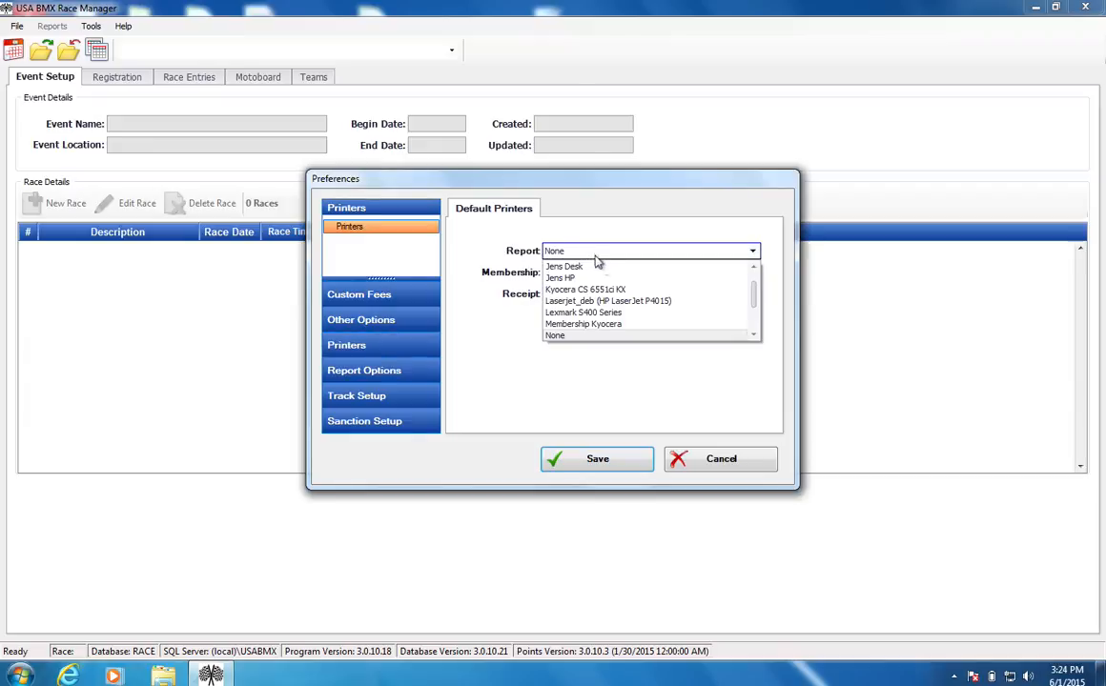
mouse_move(755, 297)
left_mouse_down()
mouse_move(755, 278)
mouse_move(751, 328)
mouse_move(752, 295)
left_mouse_up()
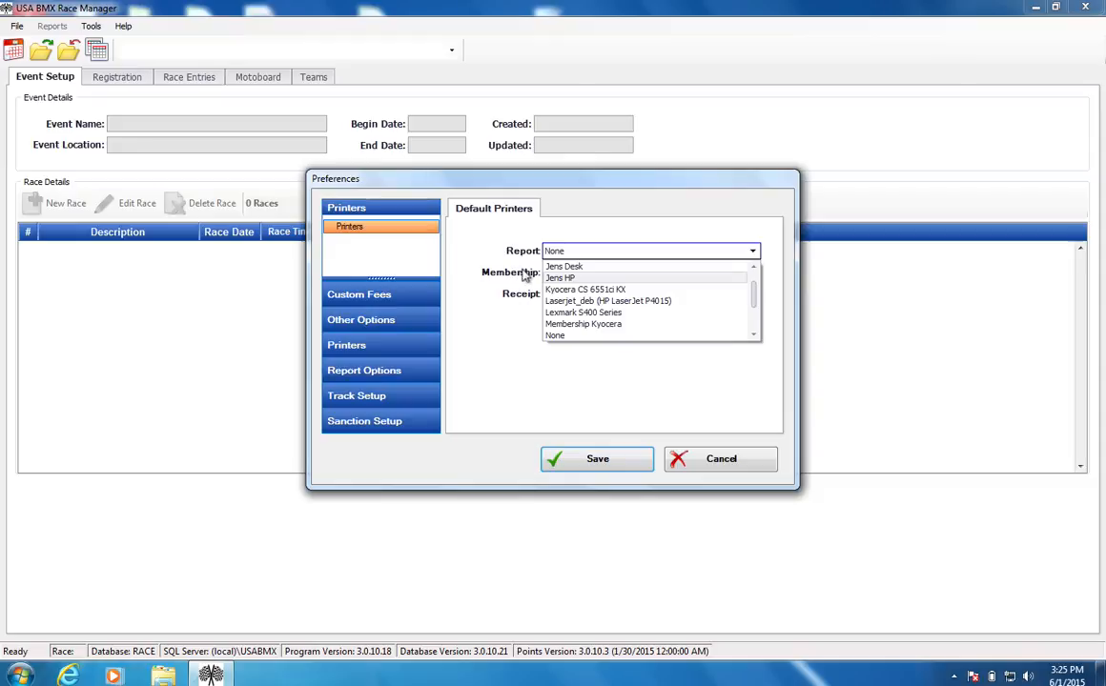
left_click(472, 210)
left_click(558, 254)
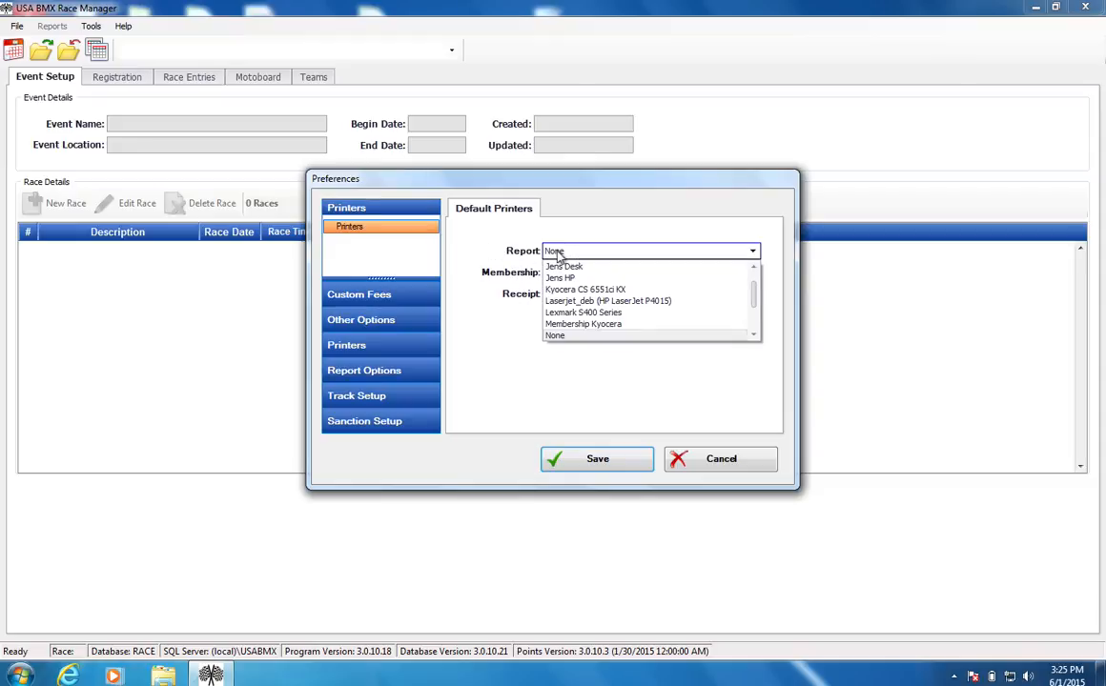
left_click(453, 234)
left_click(559, 273)
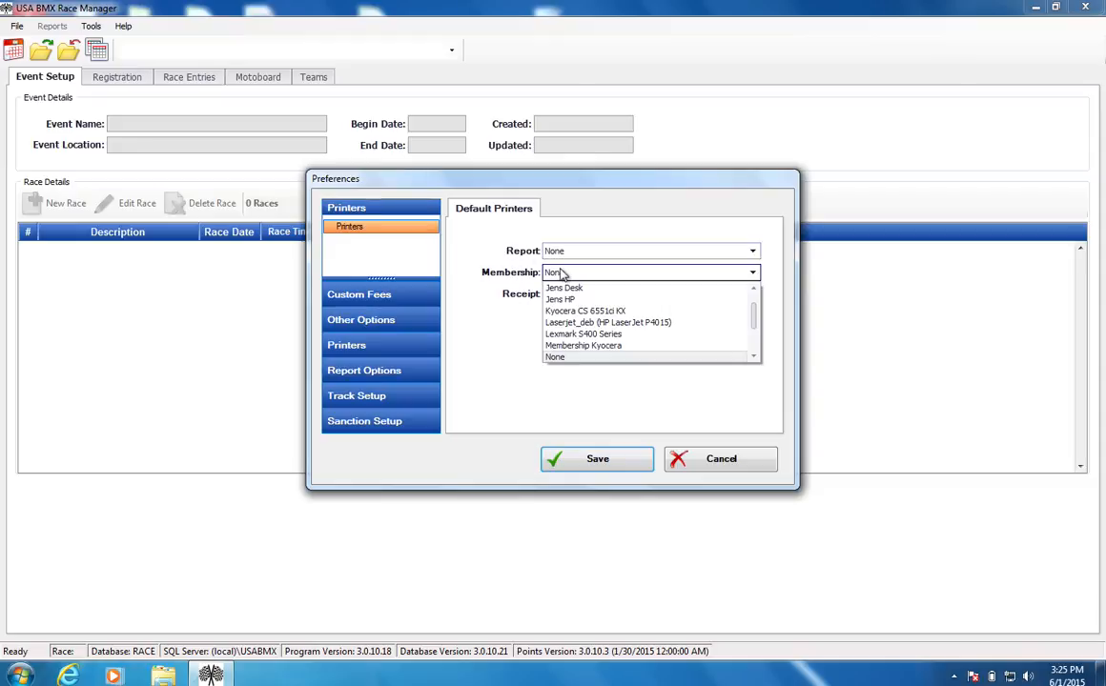
left_click(450, 252)
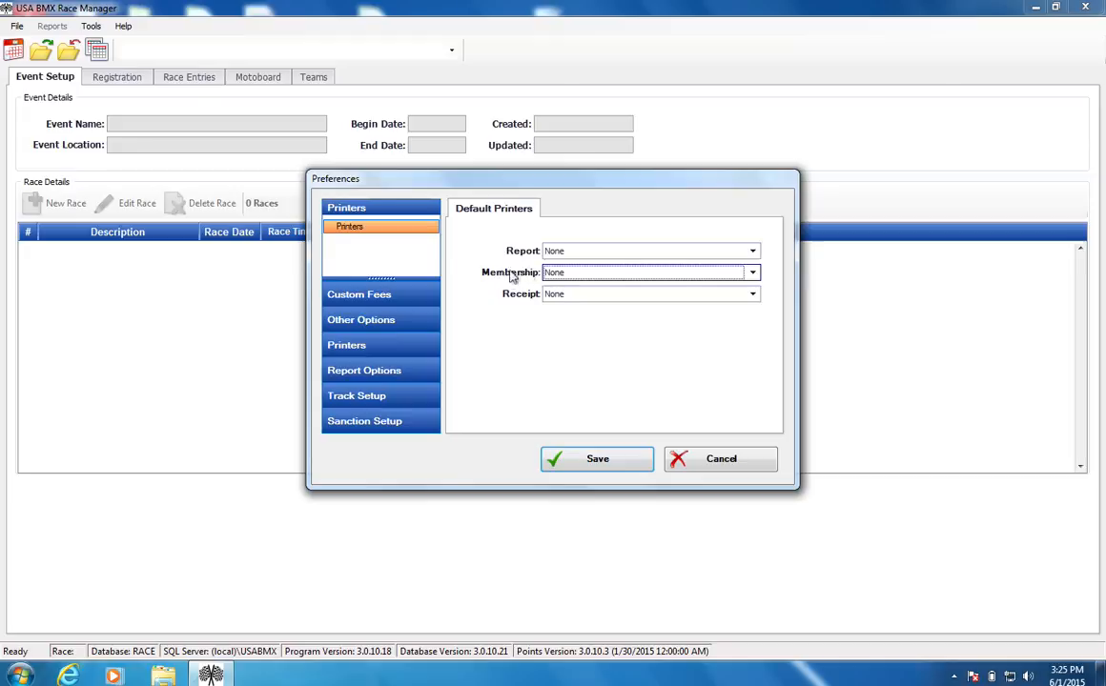
left_click(553, 294)
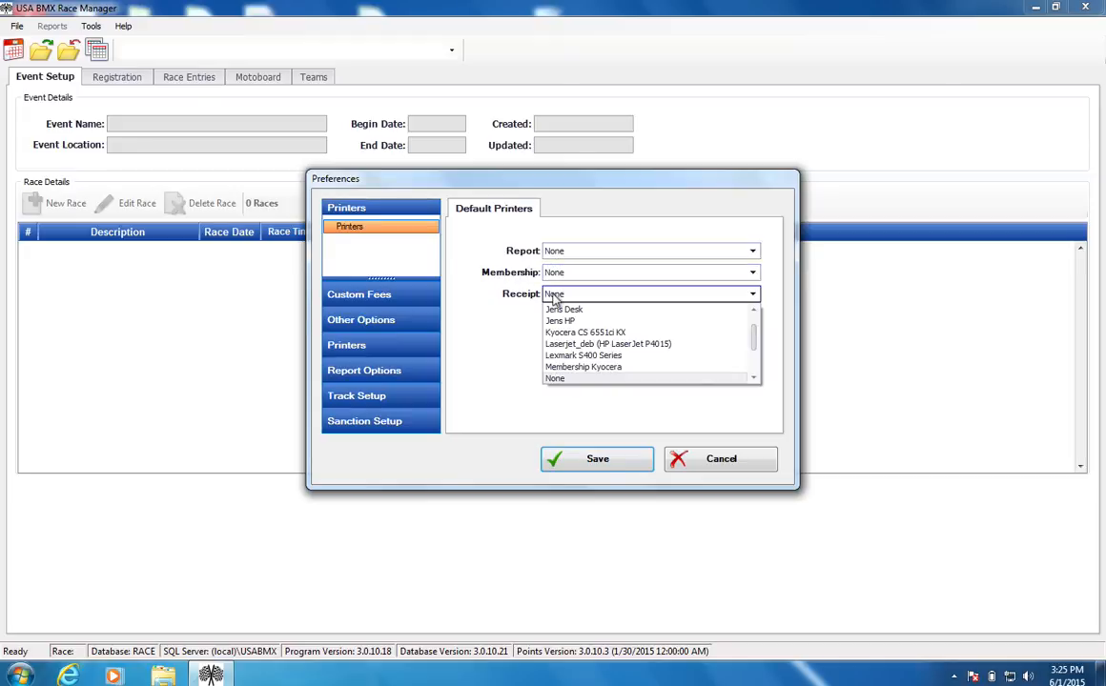
left_click(486, 350)
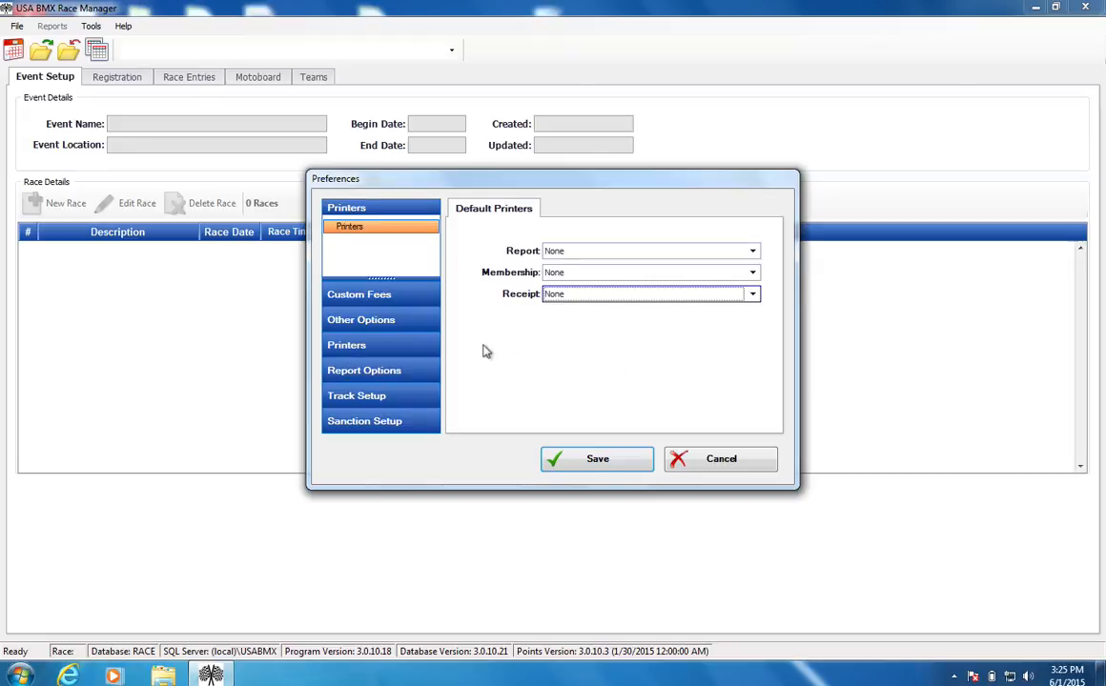
Set the assignable bike number letters to ABCDEFGHJ under Other Options.
left_click(369, 328)
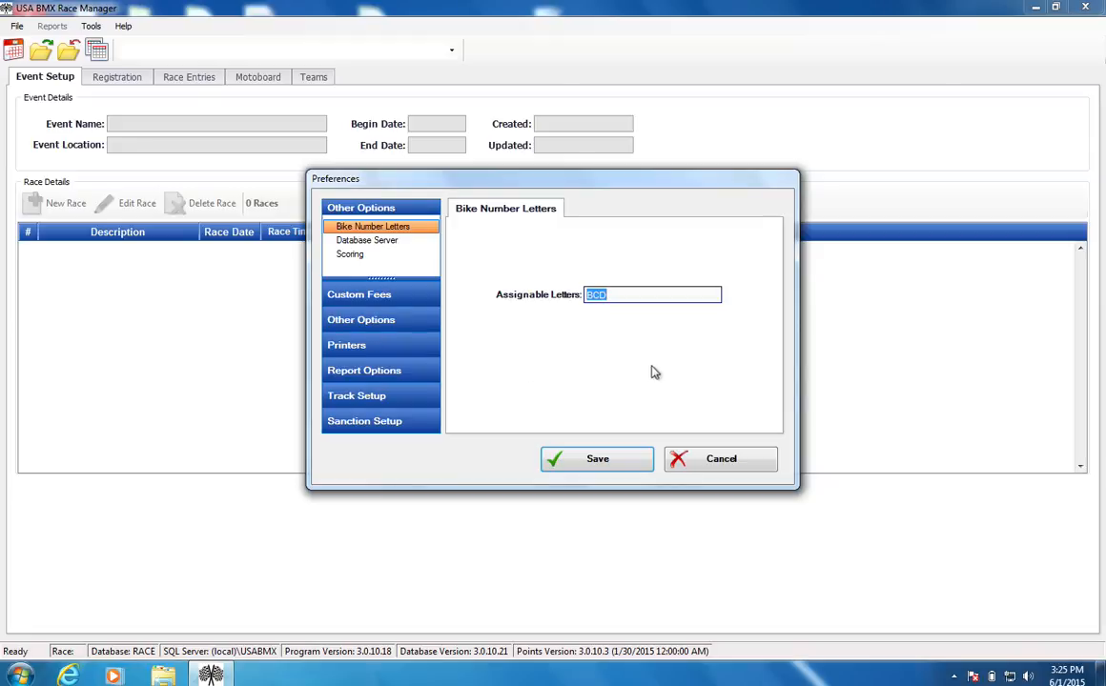
left_click(630, 295)
key("BackSpace")
key("BackSpace")
key("BackSpace")
type("ABE")
key("BackSpace")
key("BackSpace")
key("BackSpace")
type("F")
type("HJ")
key("BackSpace")
key("BackSpace")
key("BackSpace")
type("ABCDEFGHJ")
Refresh and review the list of available database servers, and cancel the server selection without changing it.
left_click(382, 250)
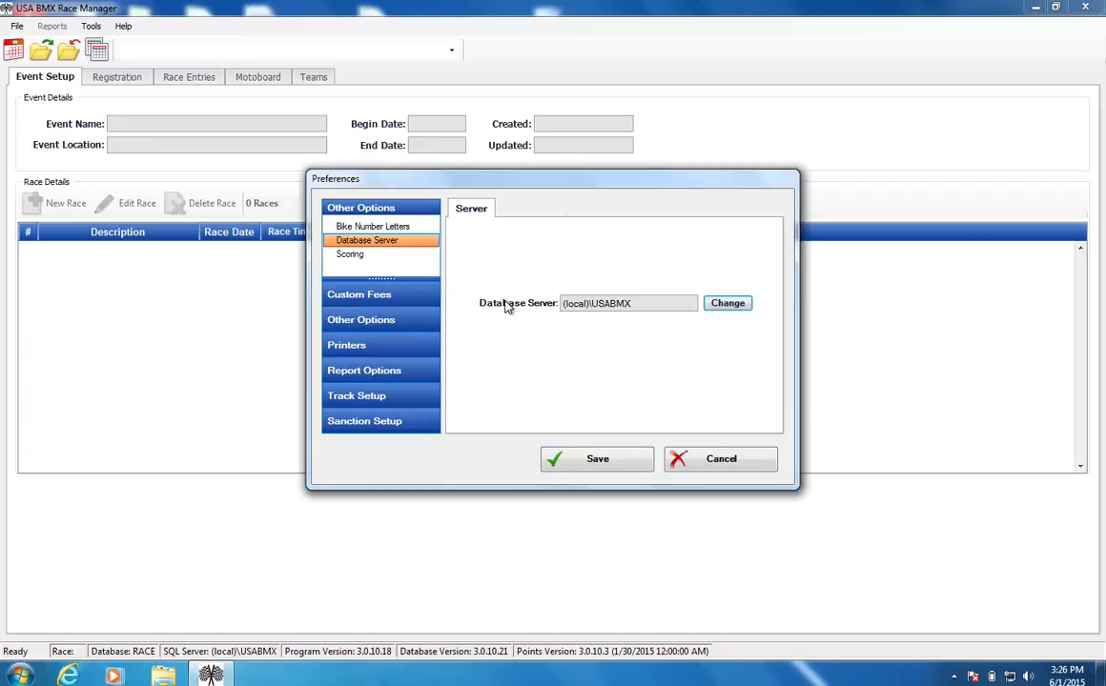
left_click(727, 305)
left_click(681, 284)
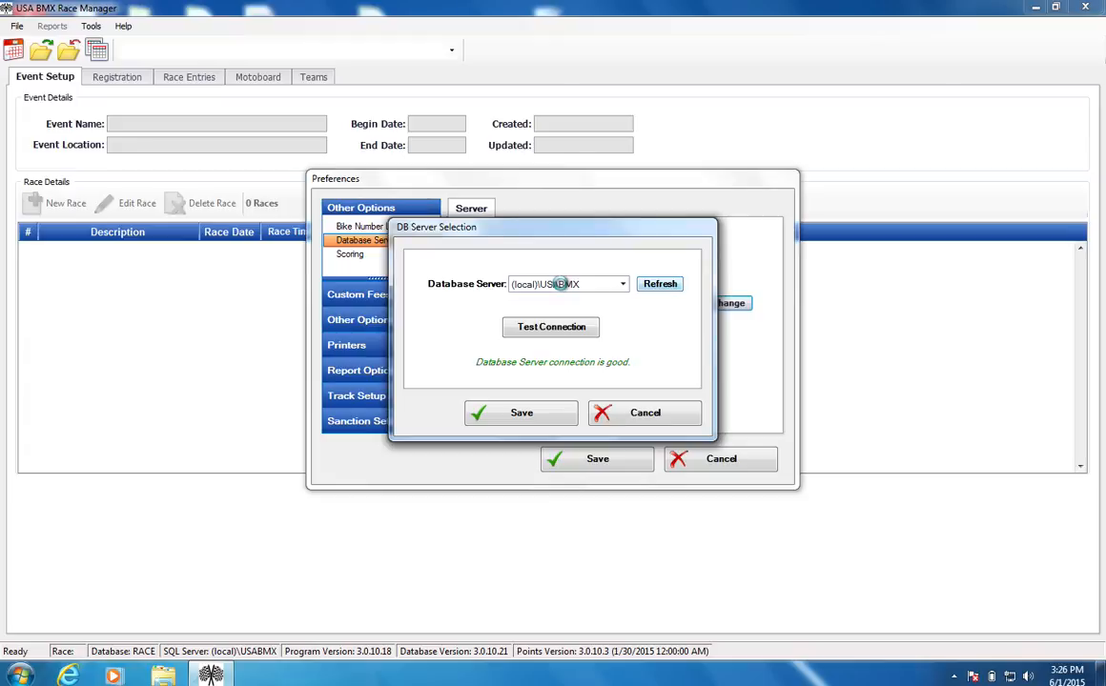
left_click(623, 288)
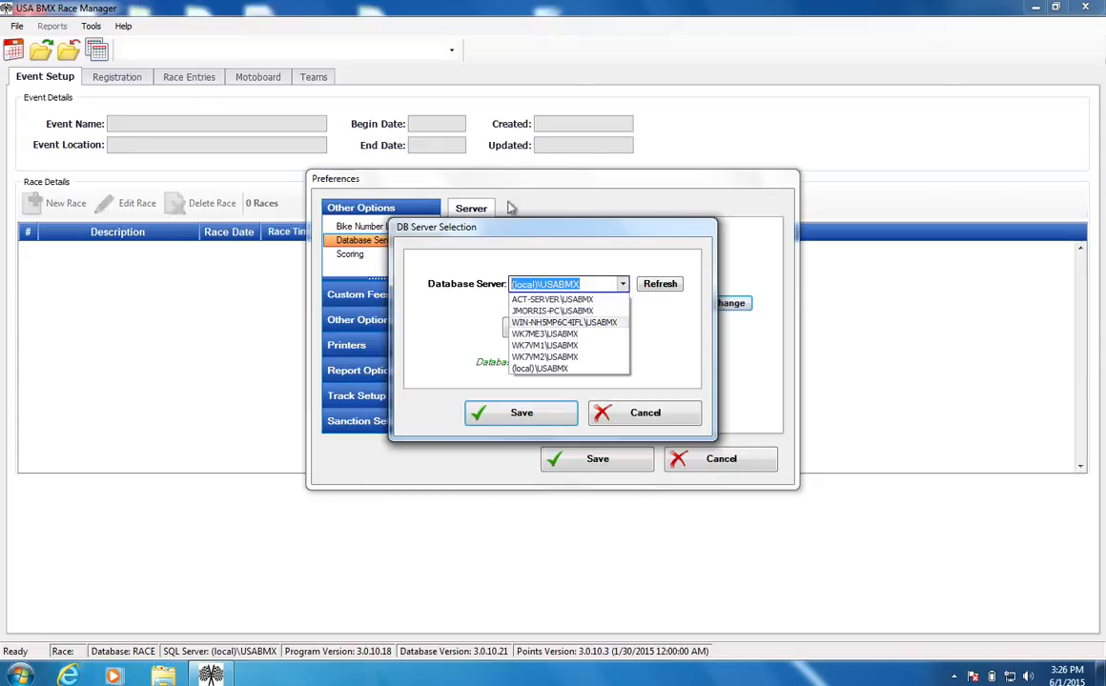
left_click(638, 413)
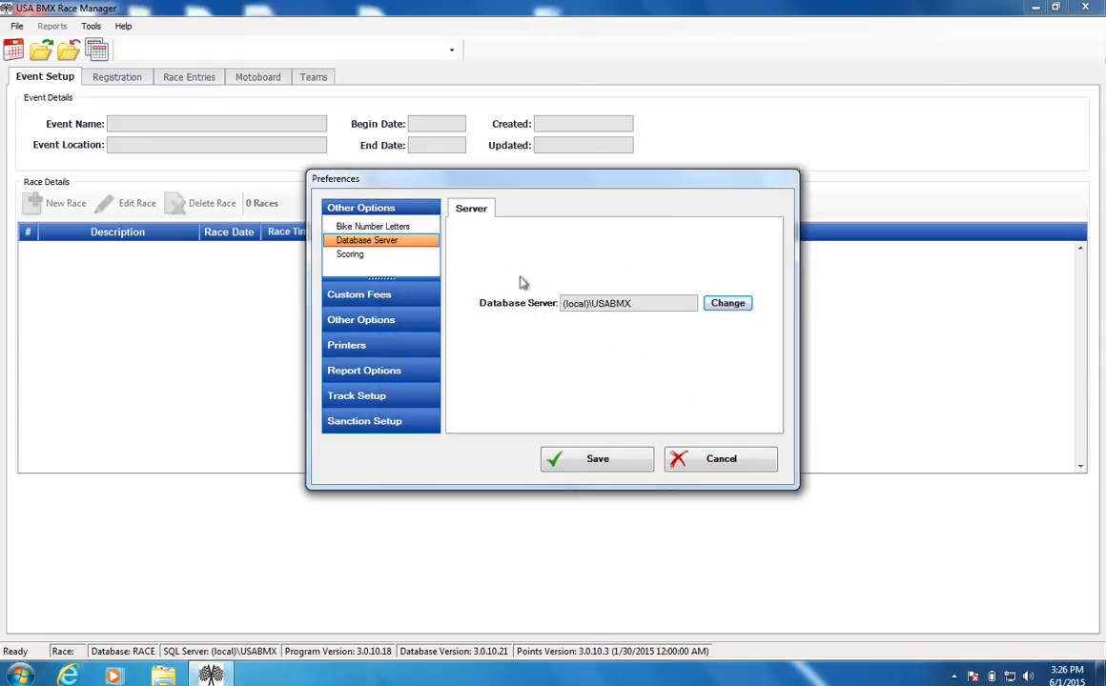
Review the Scoring defaults, followed by the Membership Application and Print Package report options.
left_click(371, 258)
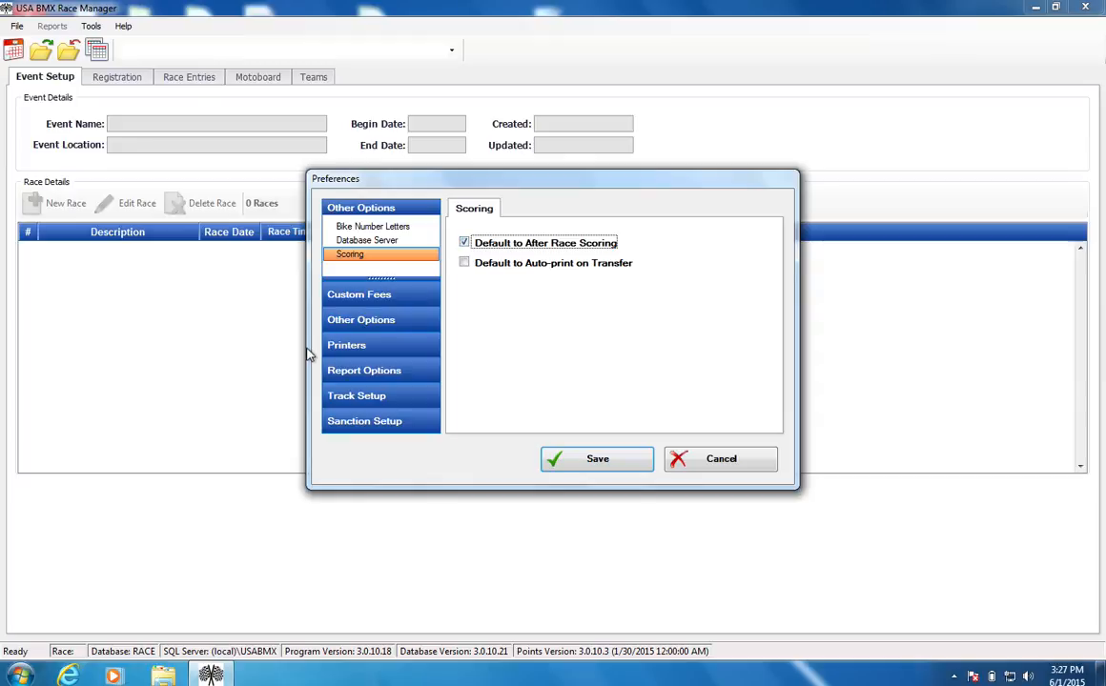
left_click(378, 379)
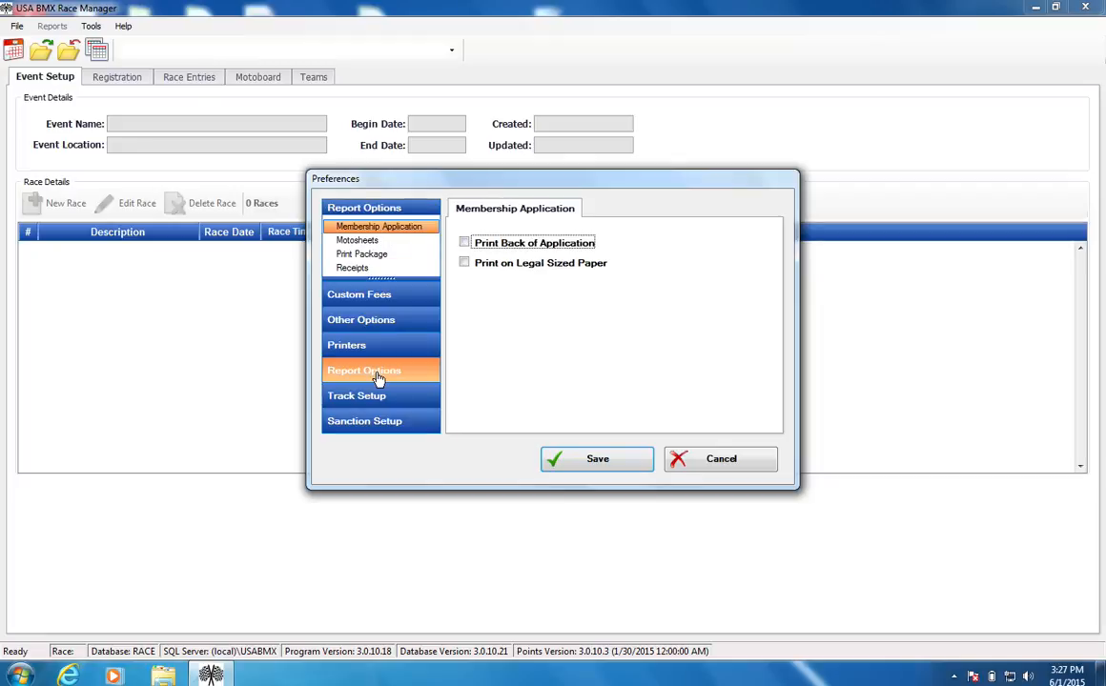
left_click(365, 259)
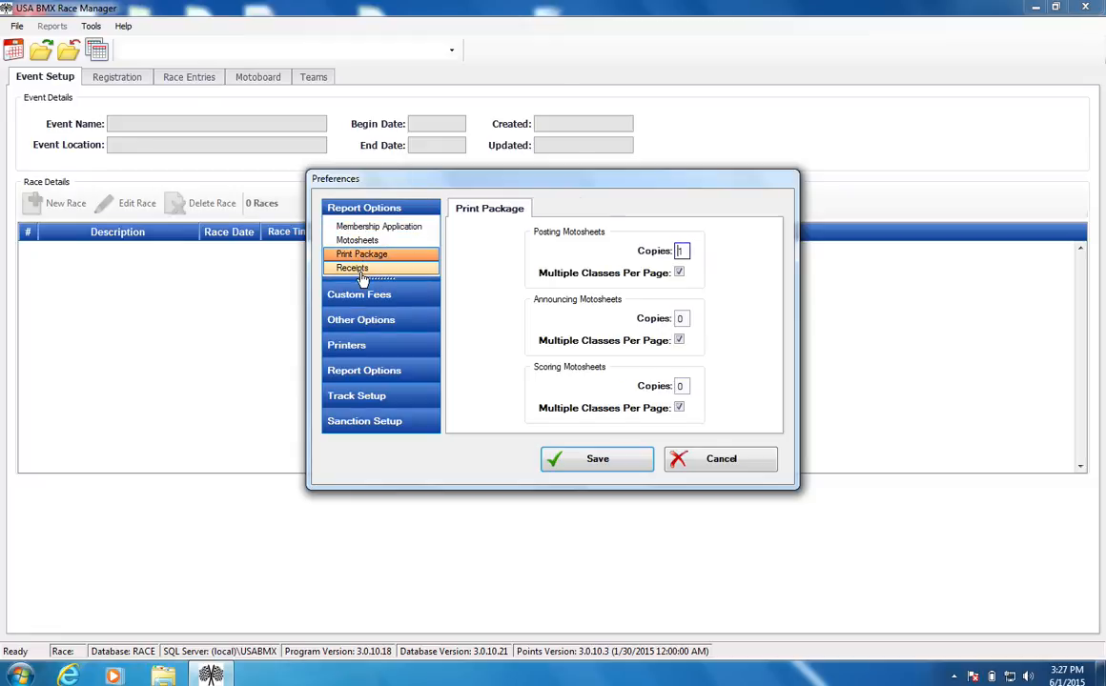
Change the receipt header message to "Thanks For Racing Black Mtn. BMX Racing!".
left_click(366, 270)
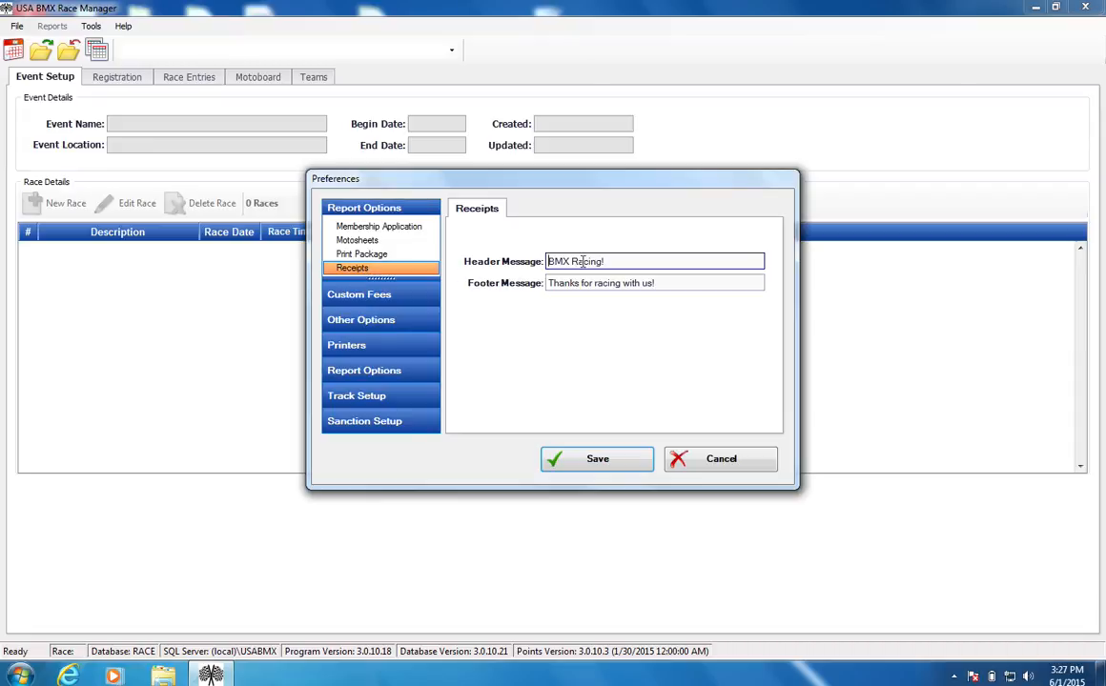
type("tHA")
key("BackSpace")
key("BackSpace")
key("BackSpace")
type("Thanks For ")
type("Racing Black ")
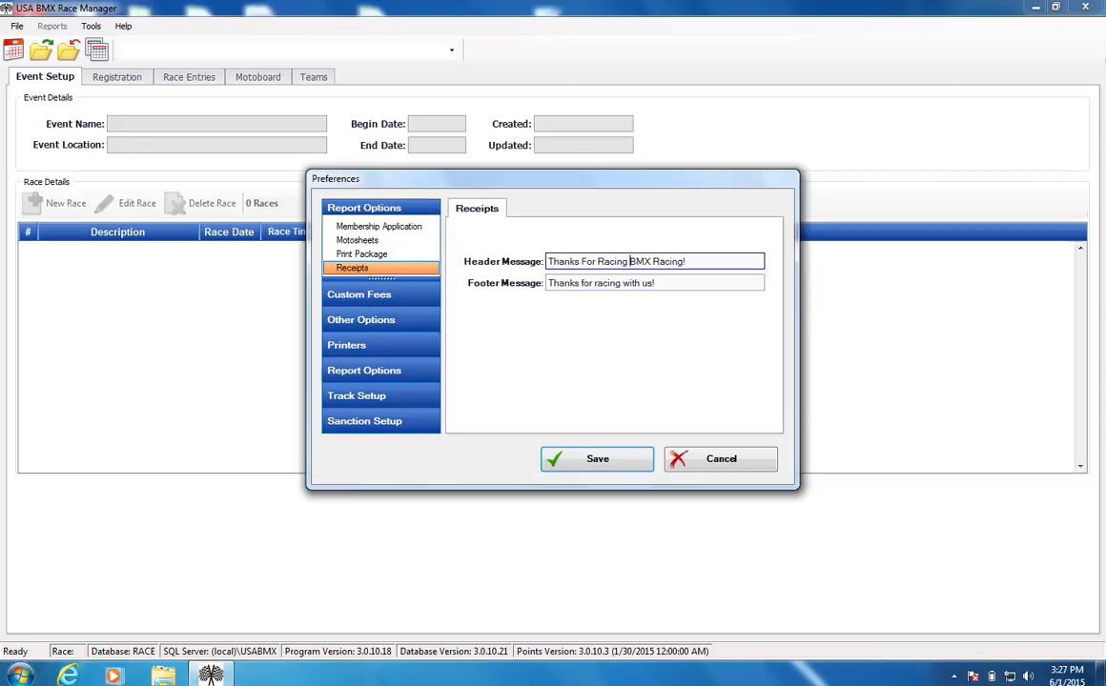
type("Mtn. B")
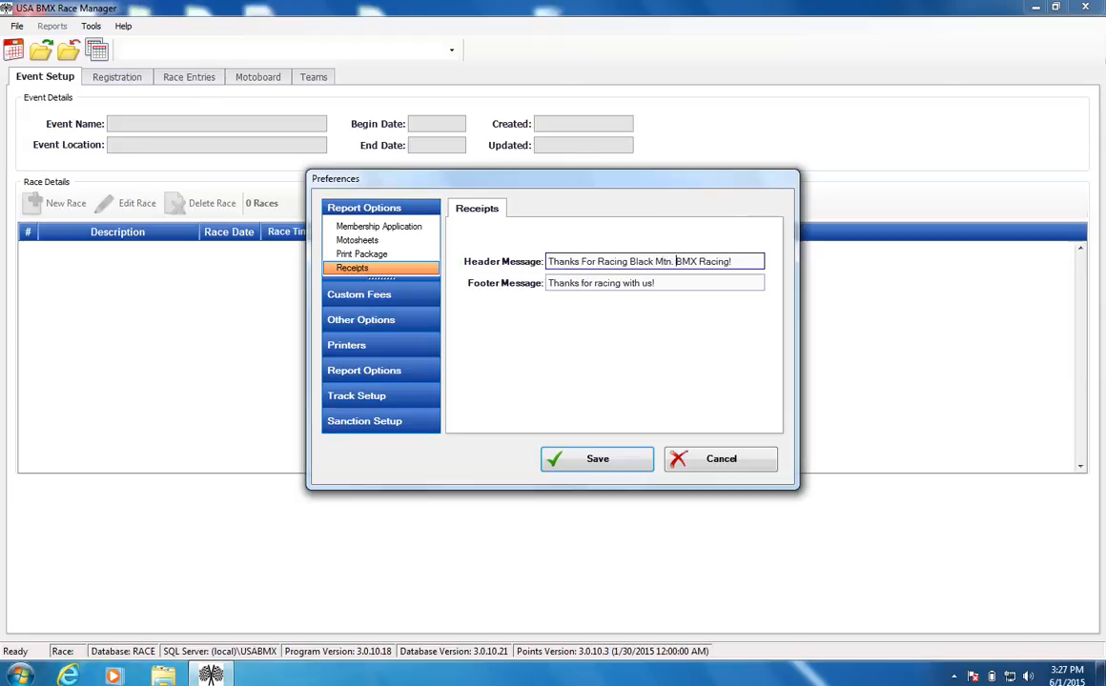
left_click(570, 287)
left_click_drag(693, 288, 464, 279)
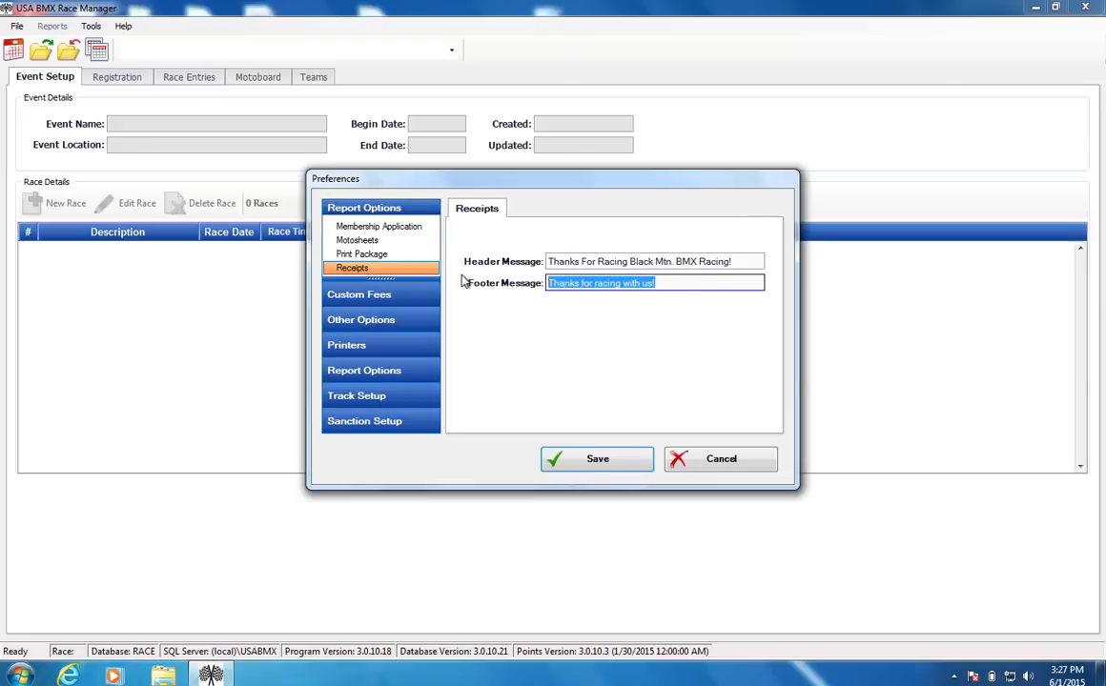
type("www.")
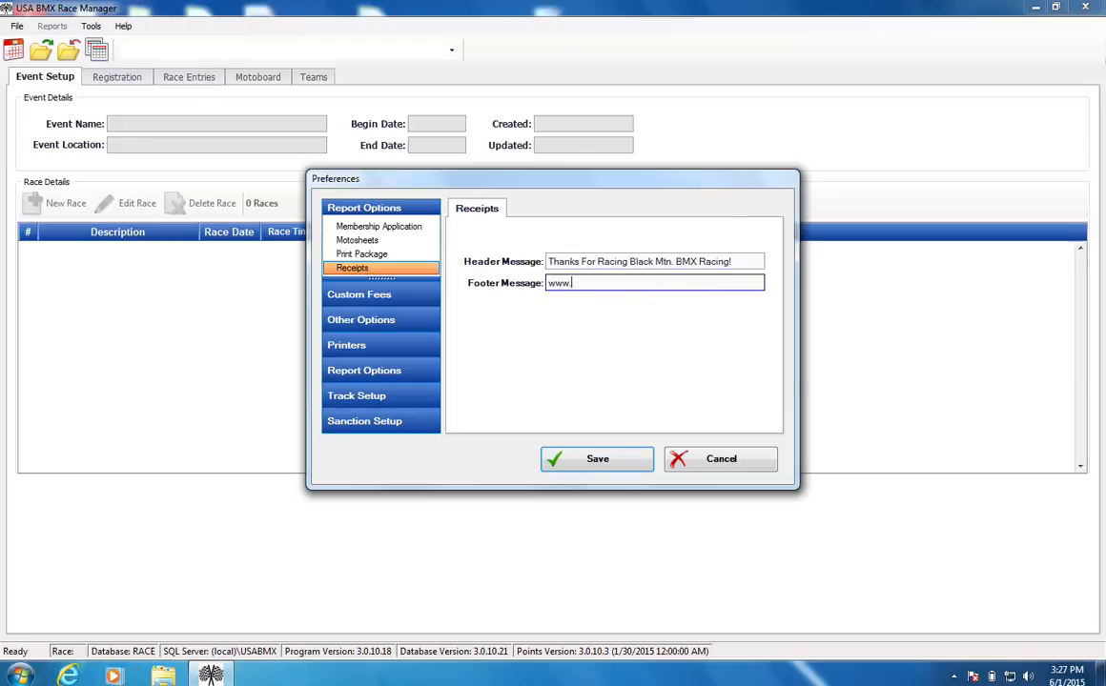
type("blackmountainbmx.com")
key("Tab")
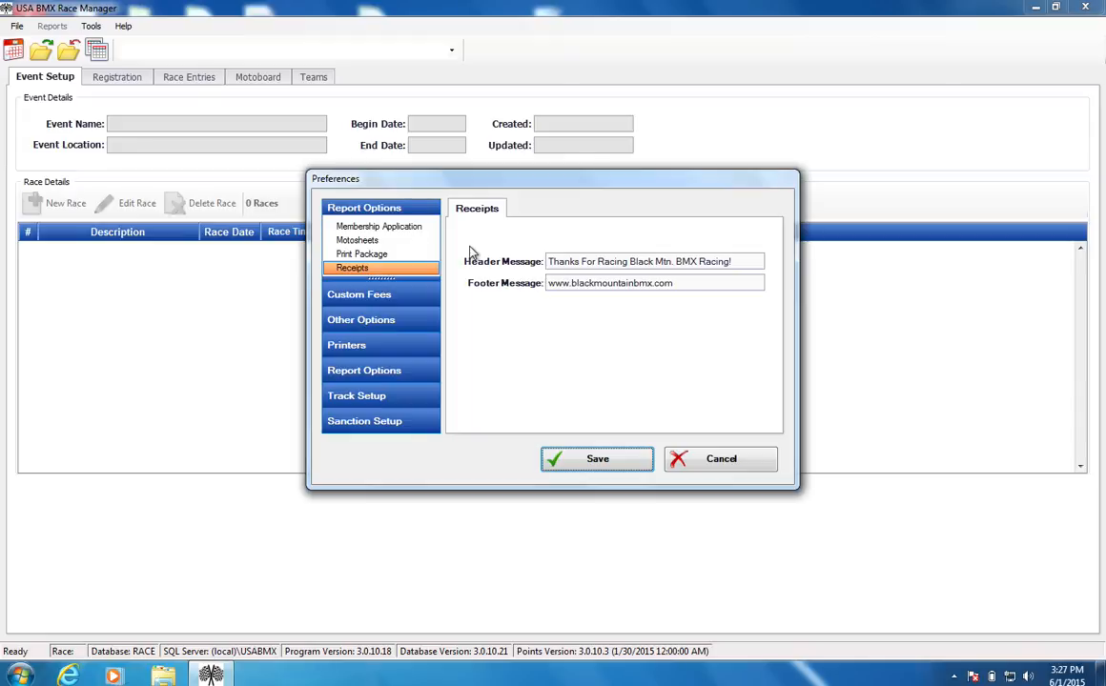
left_click(627, 263)
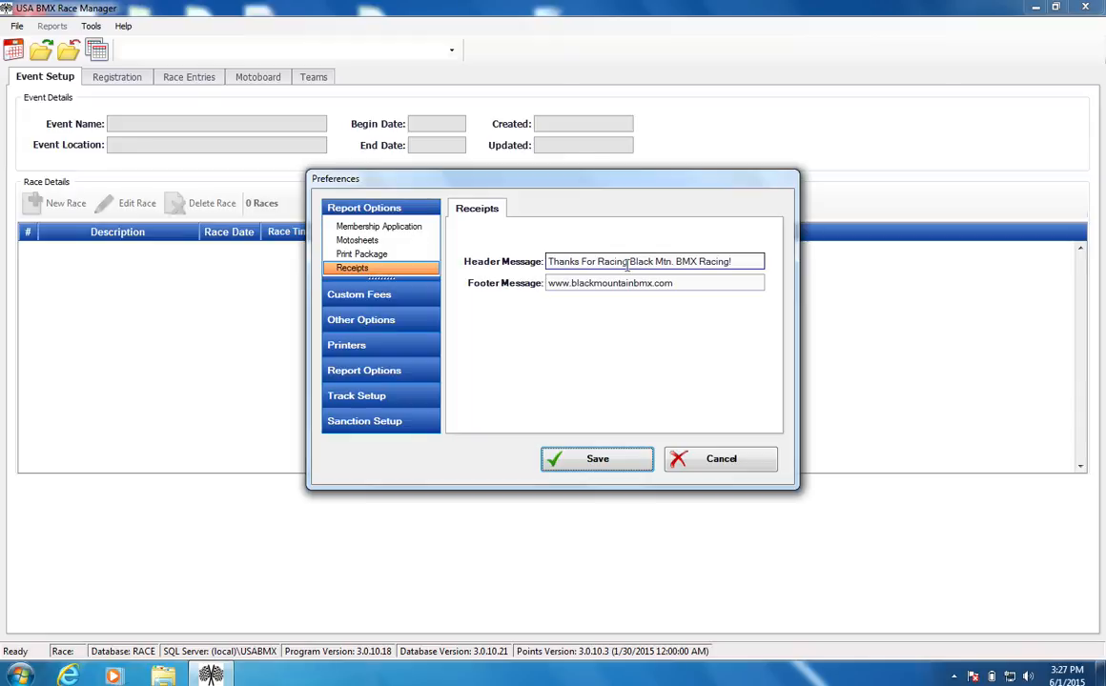
left_click_drag(553, 263, 727, 264)
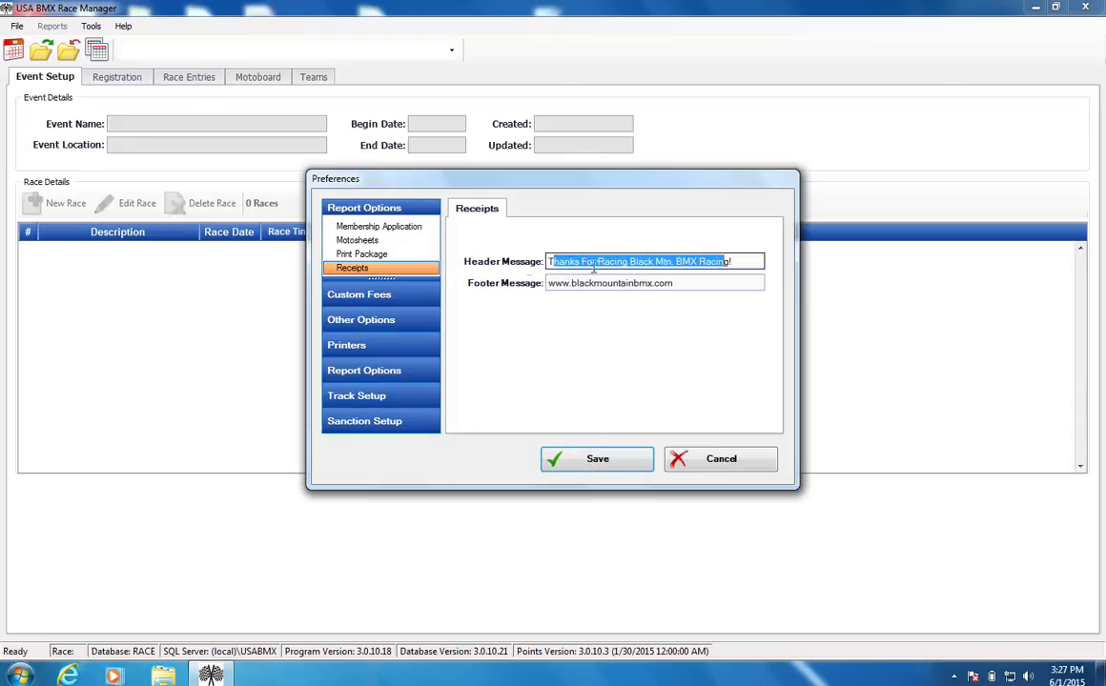
Set the Print Package copies to 2 for posting motosheets, 2 for announcing motosheets and 1 for scoring motosheets.
left_click(382, 255)
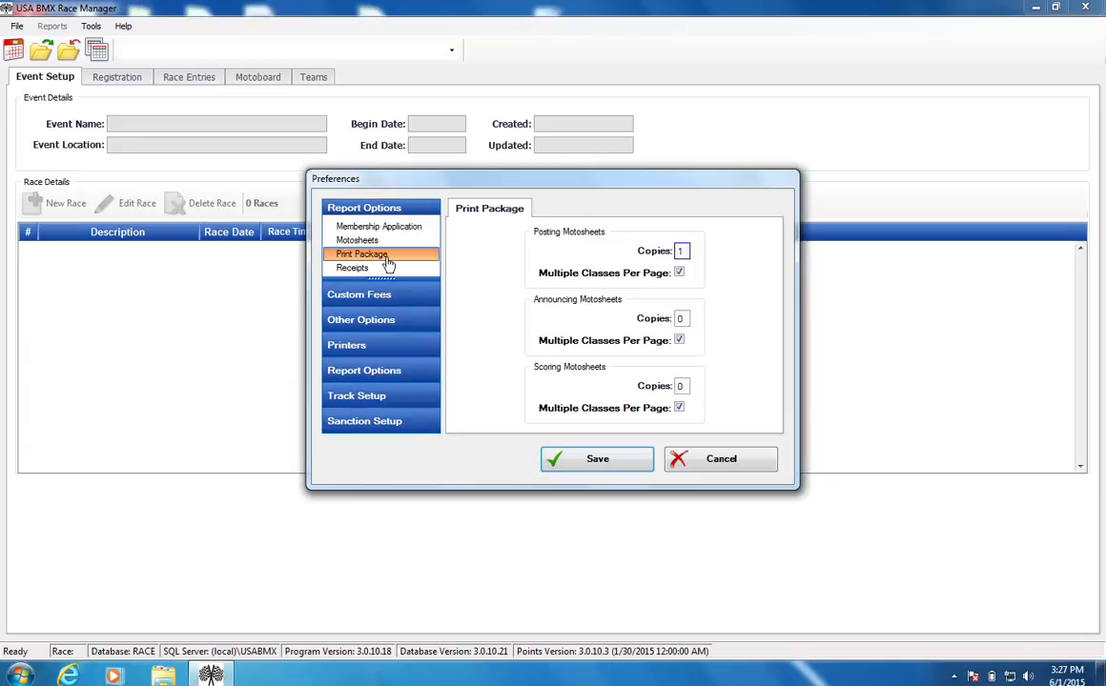
double_click(682, 250)
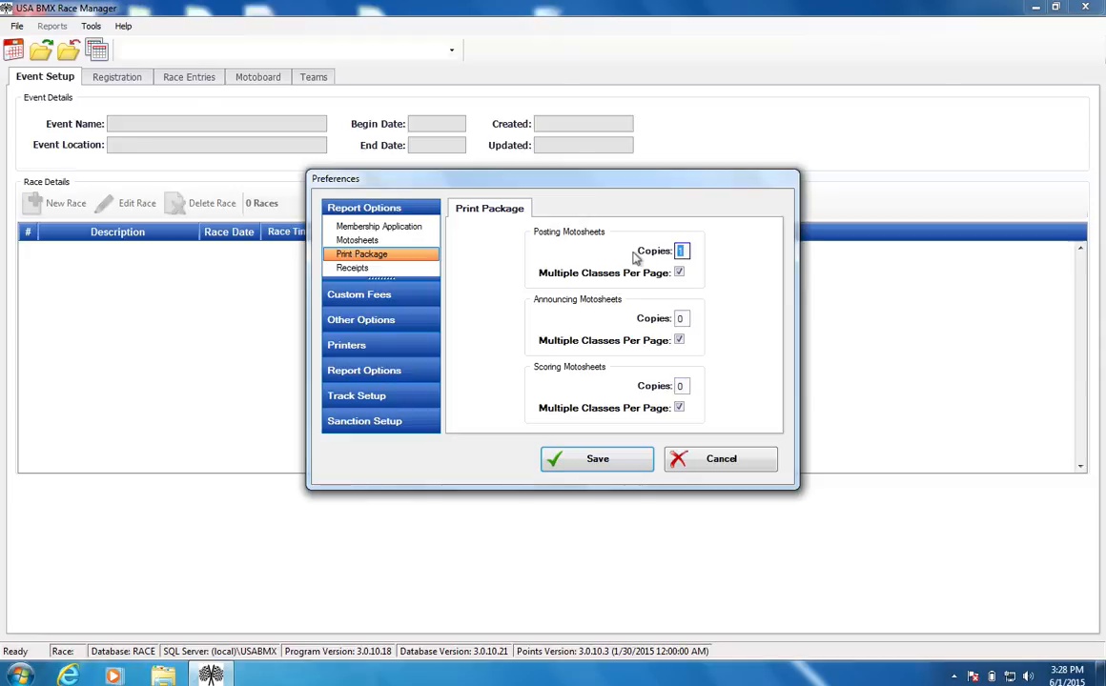
type("2")
key("Tab")
key("Tab")
type("1")
key("Tab")
key("Tab")
type("1")
left_click(680, 318)
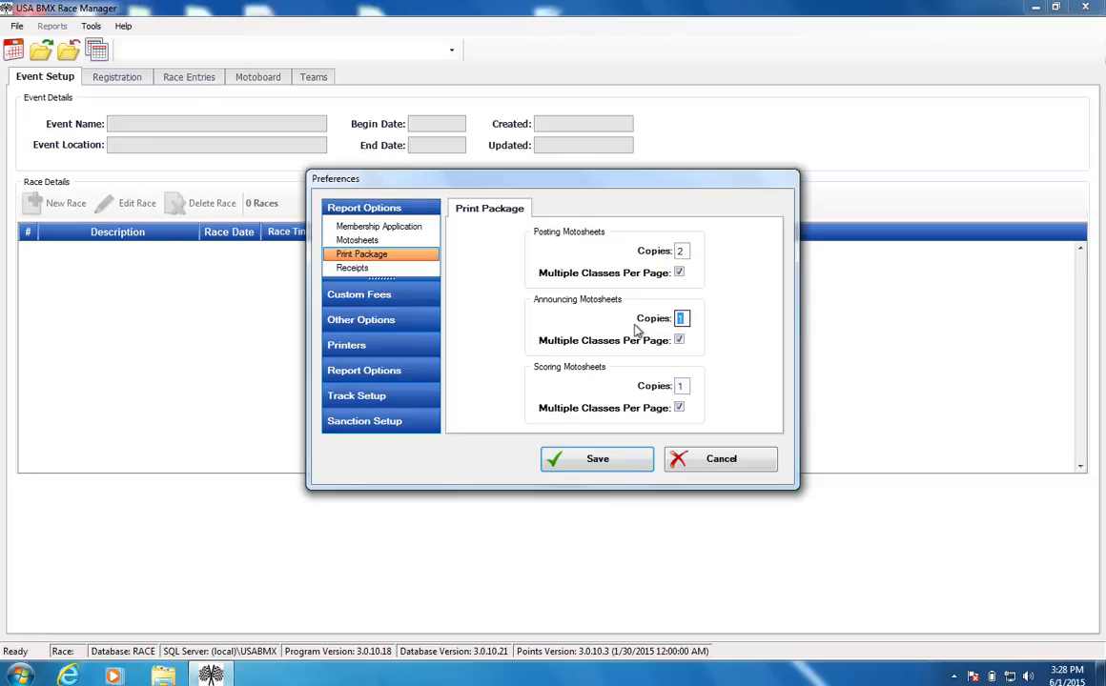
type("2")
Review the motosheet and membership application print options, trying the motosheets' legal-sized paper setting on and off.
left_click(357, 240)
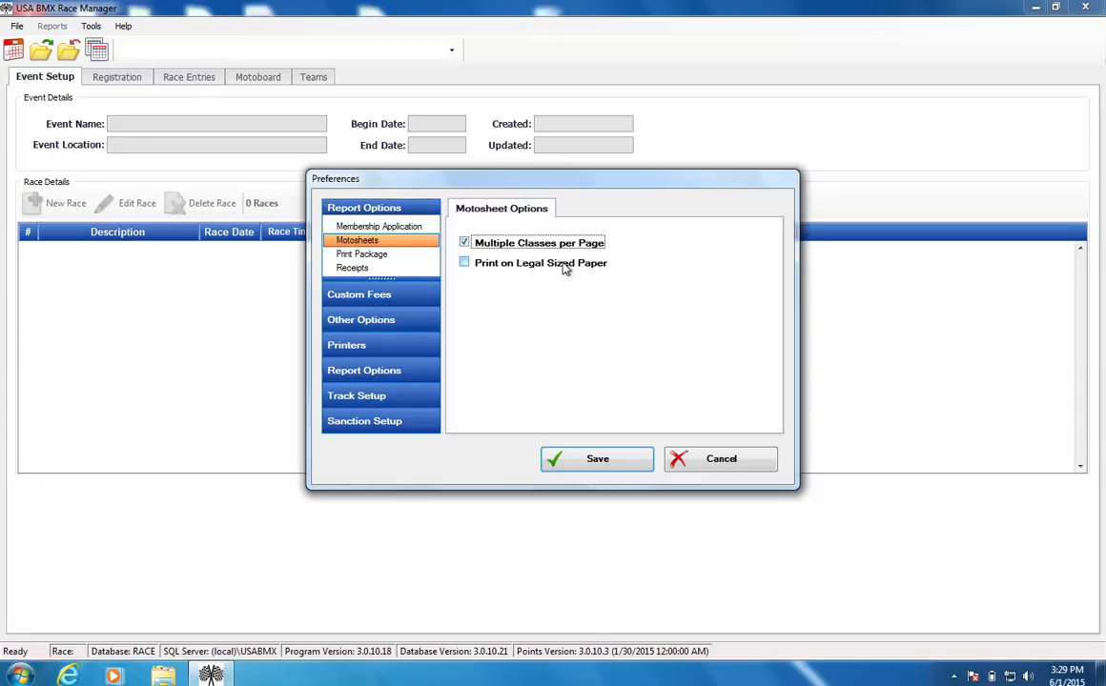
left_click(517, 266)
left_click(515, 266)
left_click(378, 229)
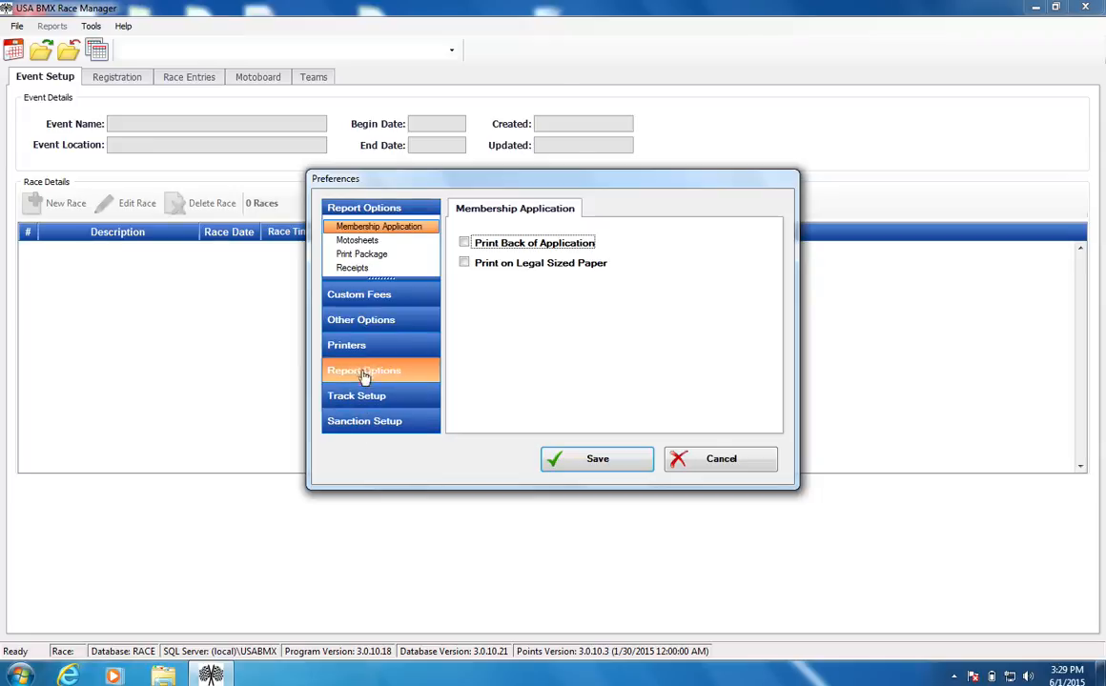
Compare the USA BMX and BMX CANADA logos in the Sanction Setup settings.
left_click(353, 433)
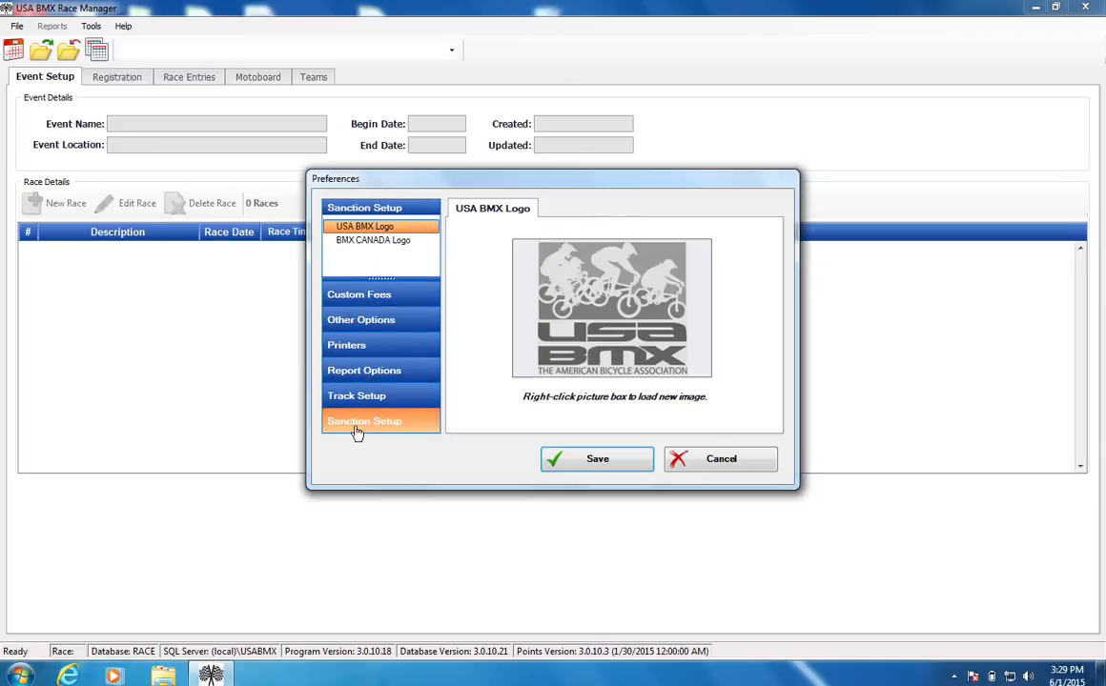
left_click(386, 243)
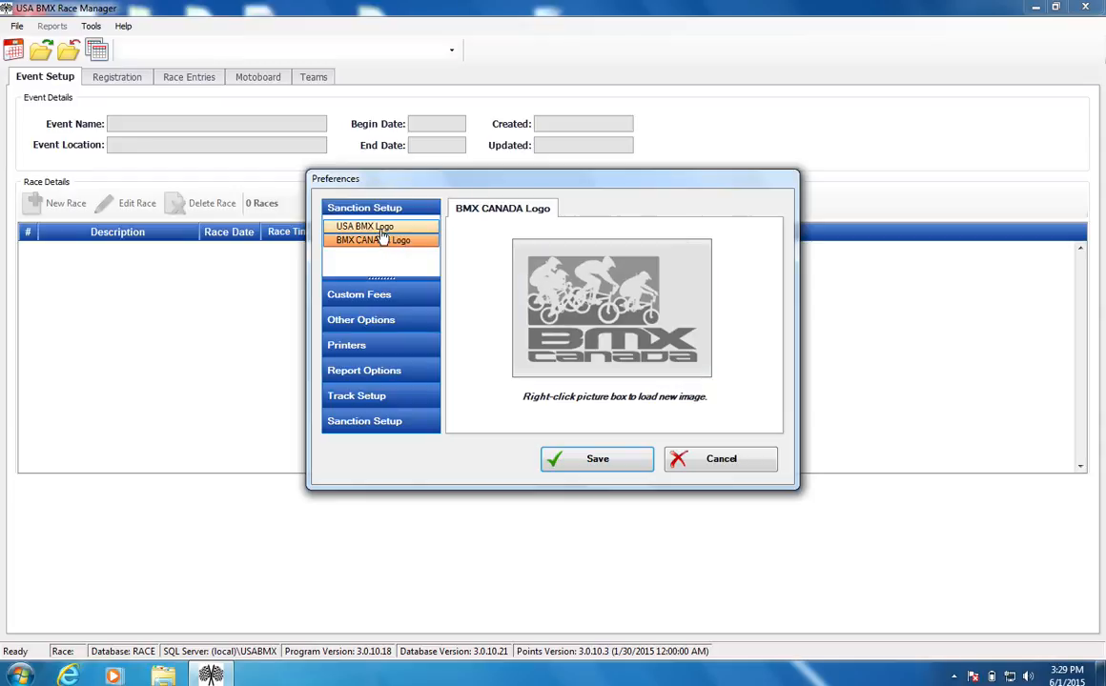
left_click(382, 229)
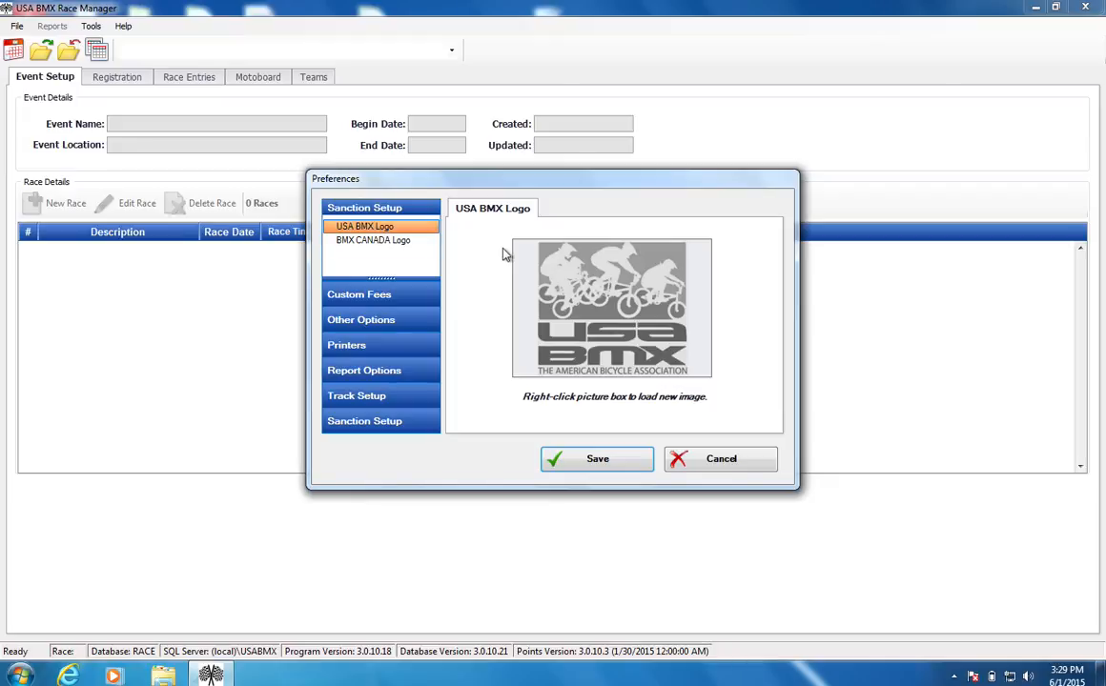
left_click(388, 244)
left_click(373, 228)
left_click(369, 243)
left_click(380, 228)
left_click(377, 241)
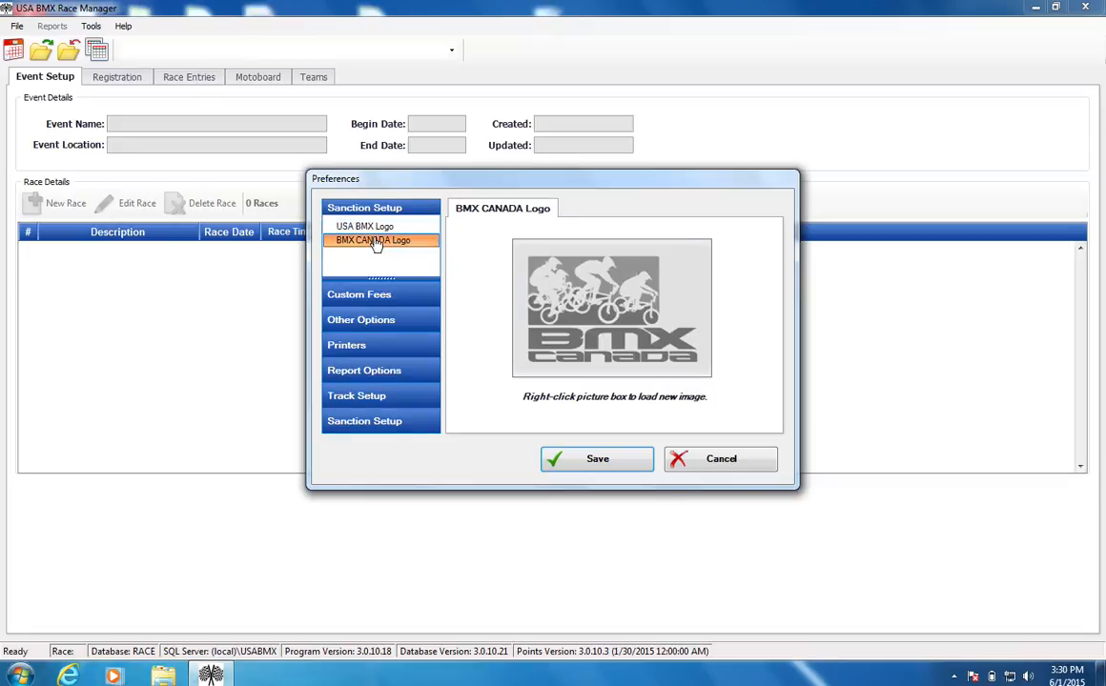
Try Canada as the country in the Track Info settings, set it back to USA, and save the preferences.
left_click(363, 394)
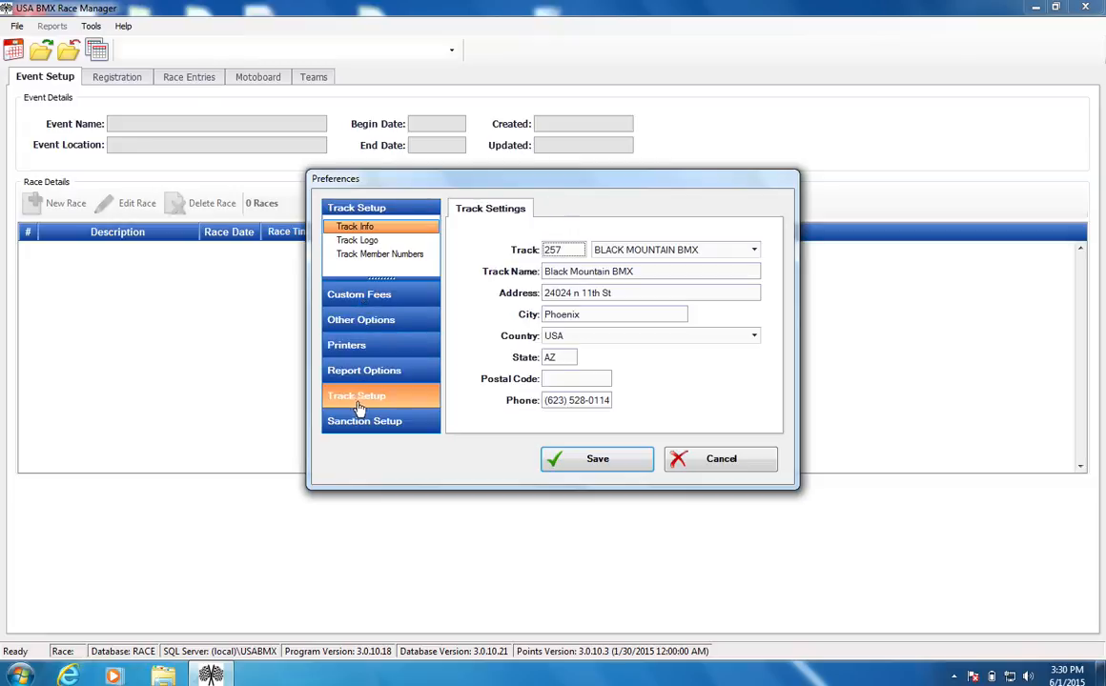
left_click(636, 338)
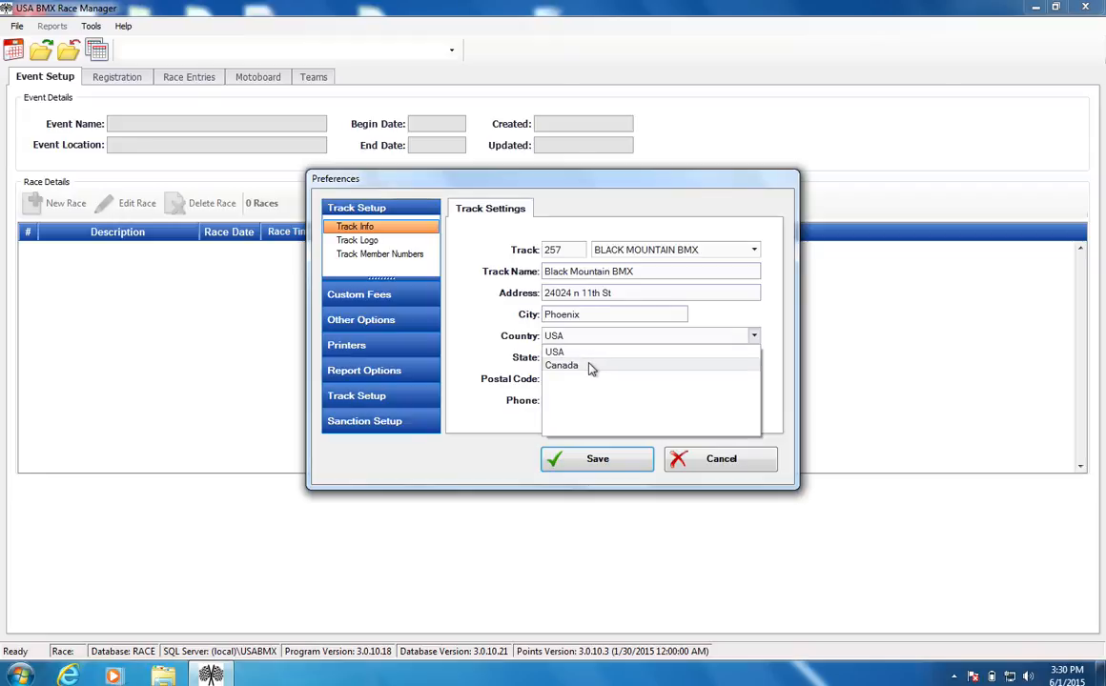
left_click(602, 350)
left_click(606, 342)
left_click(578, 368)
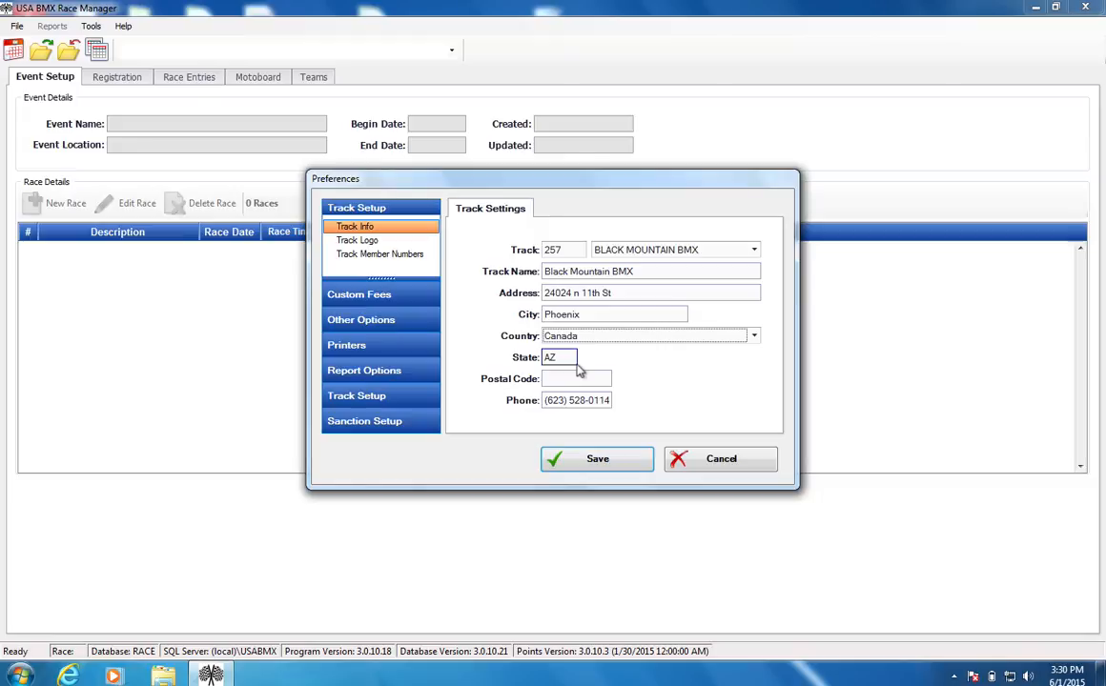
left_click(618, 334)
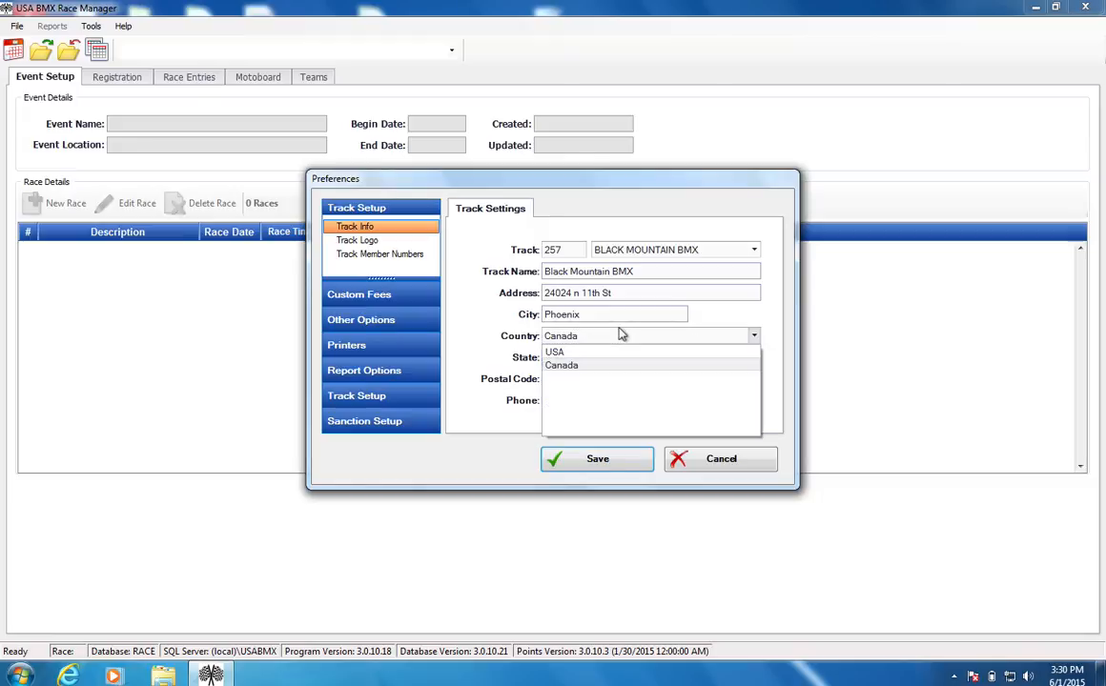
left_click(586, 354)
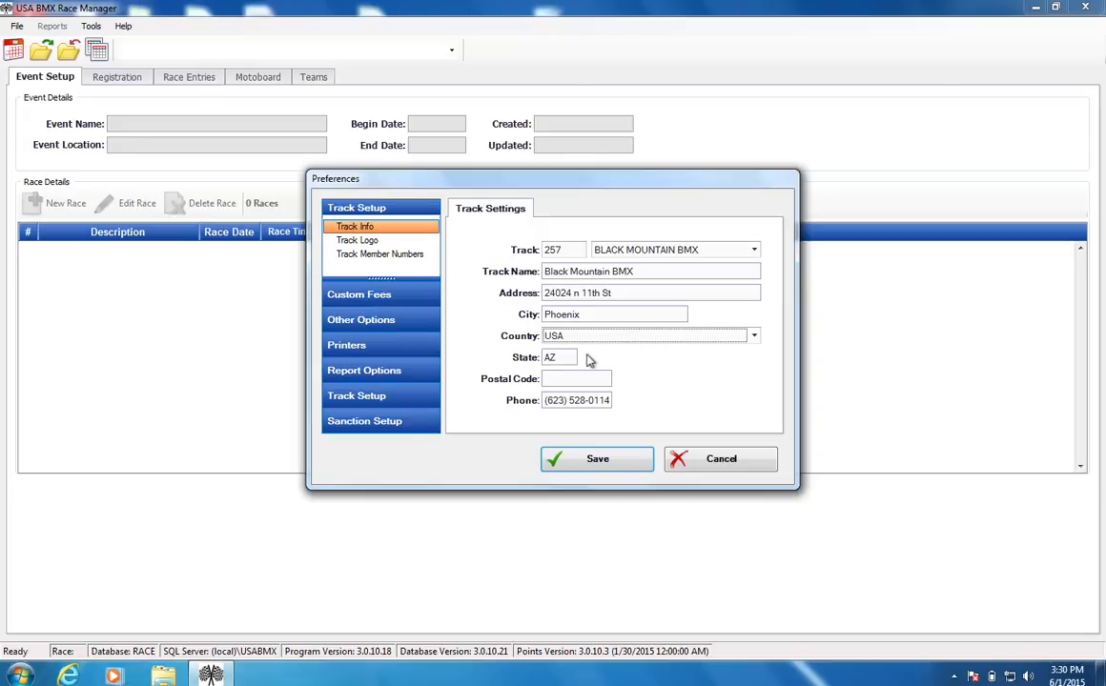
left_click(600, 466)
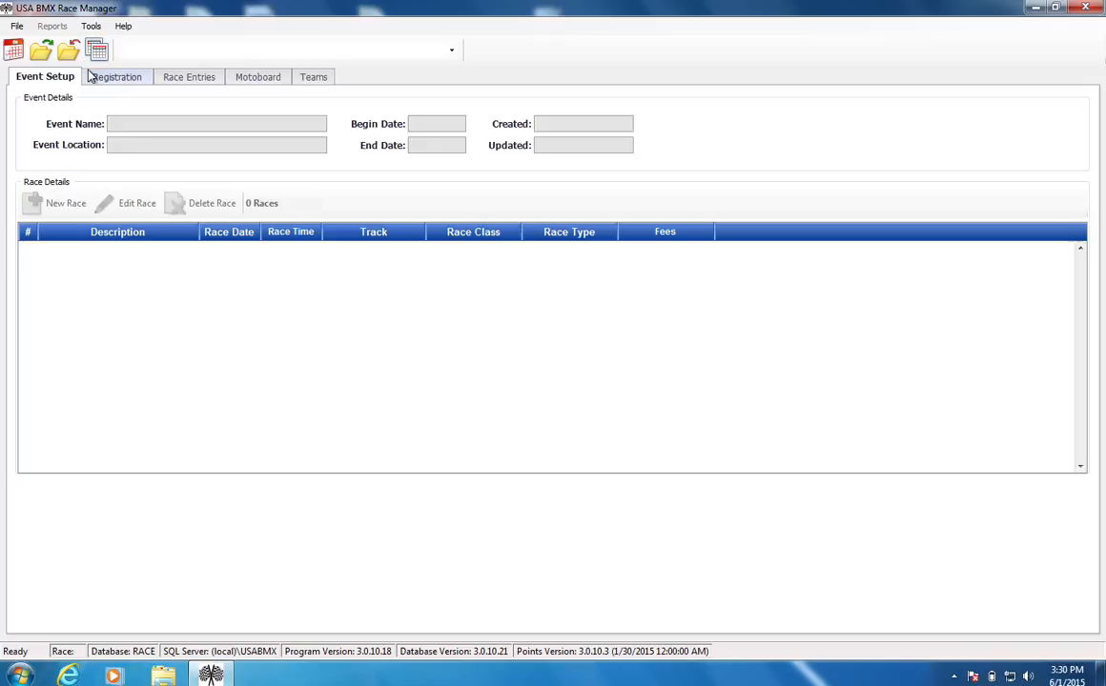
Clear the series adjustment values for all licenses with the Points Tools.
left_click(93, 27)
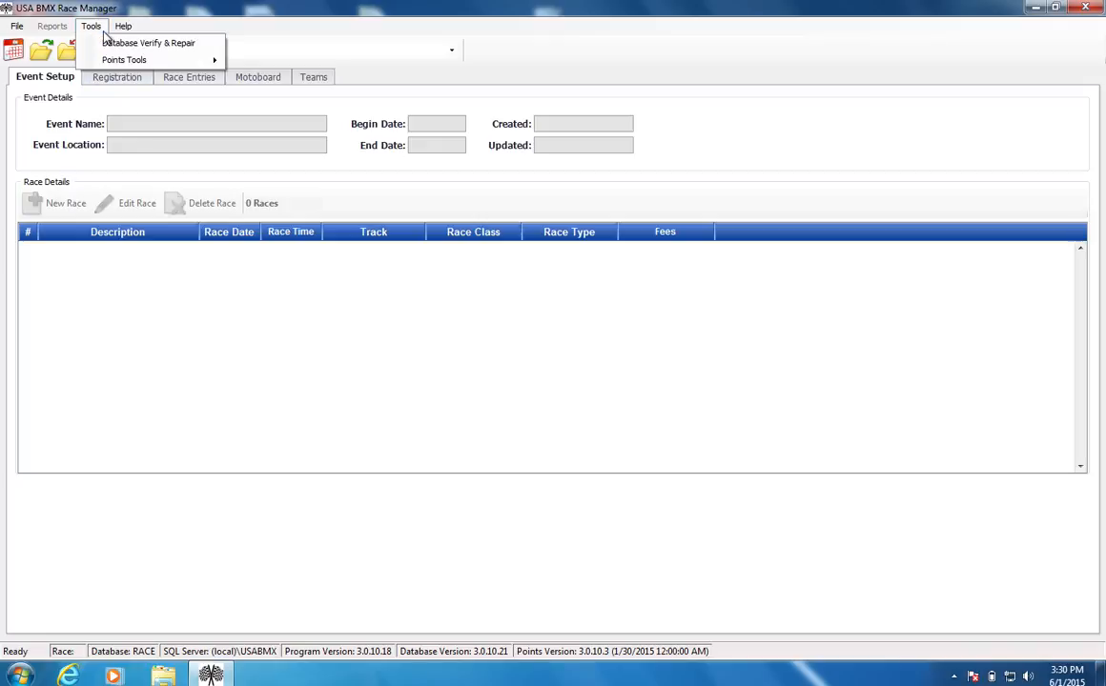
mouse_move(109, 63)
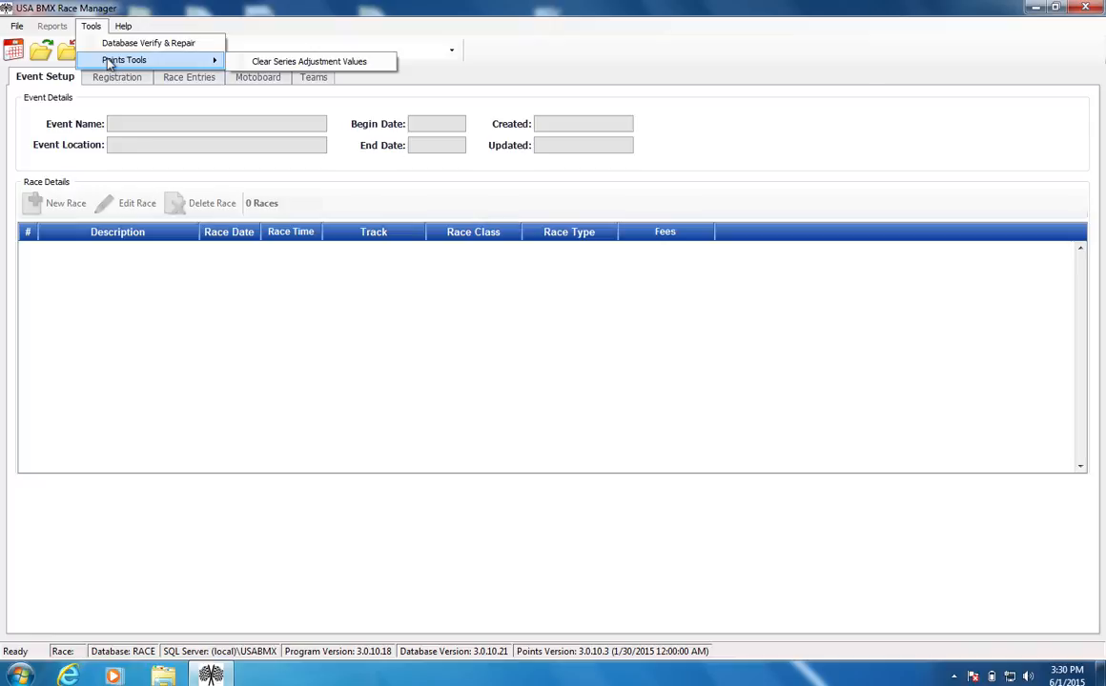
left_click(299, 63)
left_click(562, 406)
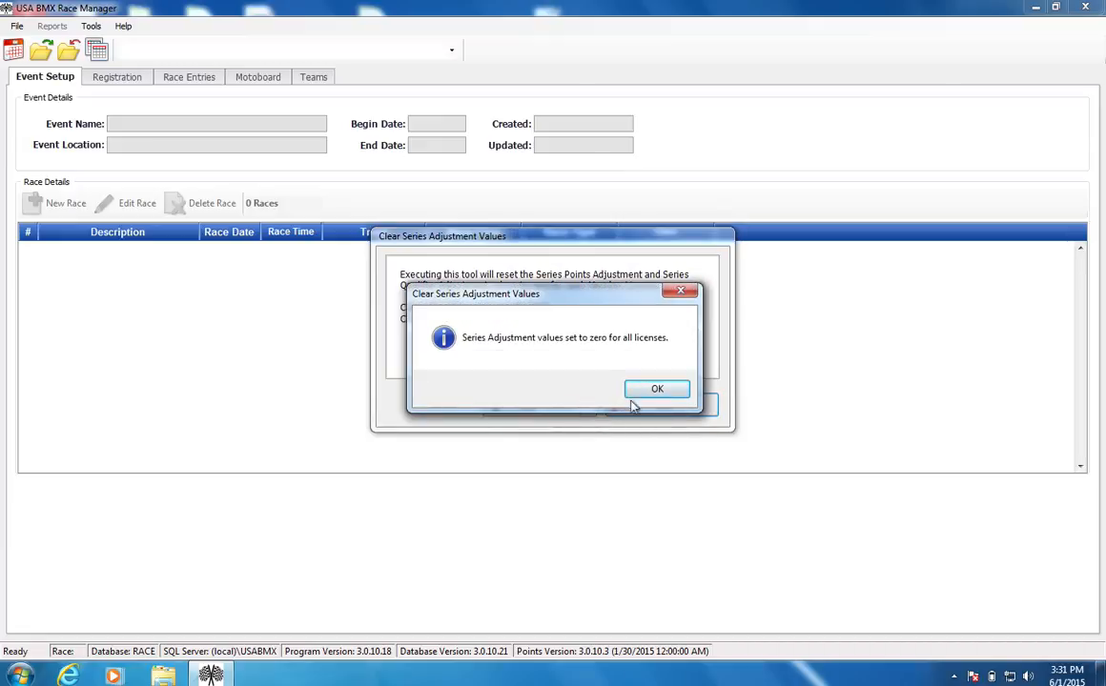
left_click(657, 389)
Read the description of the Database Verify & Repair tool and close it without running it.
left_click(92, 26)
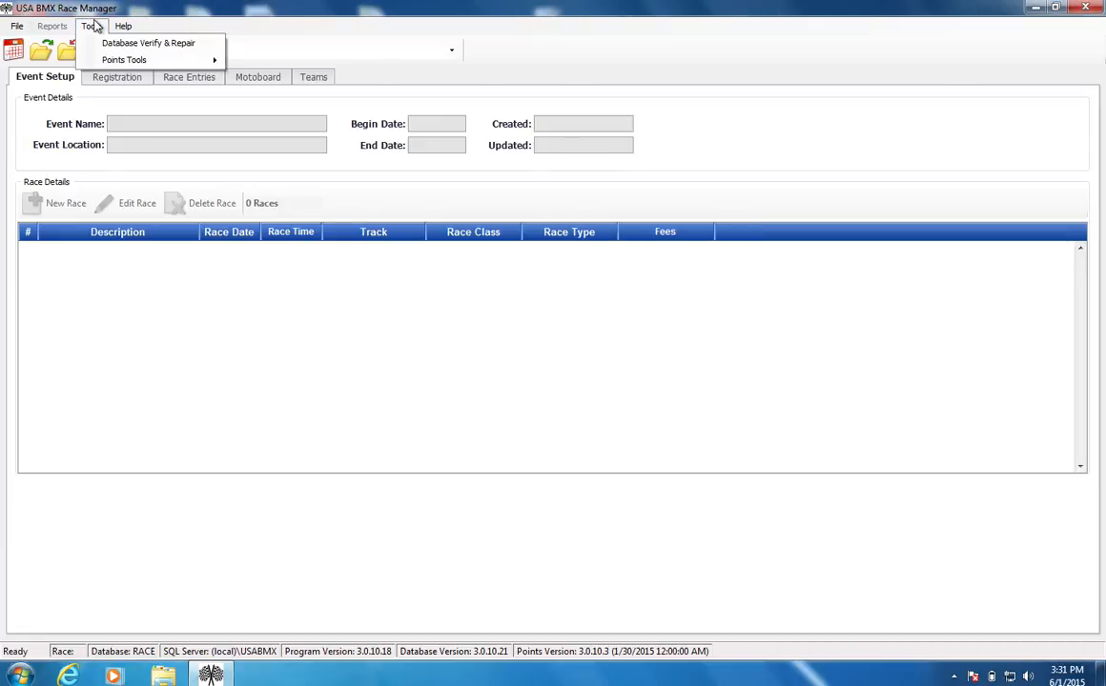
left_click(139, 45)
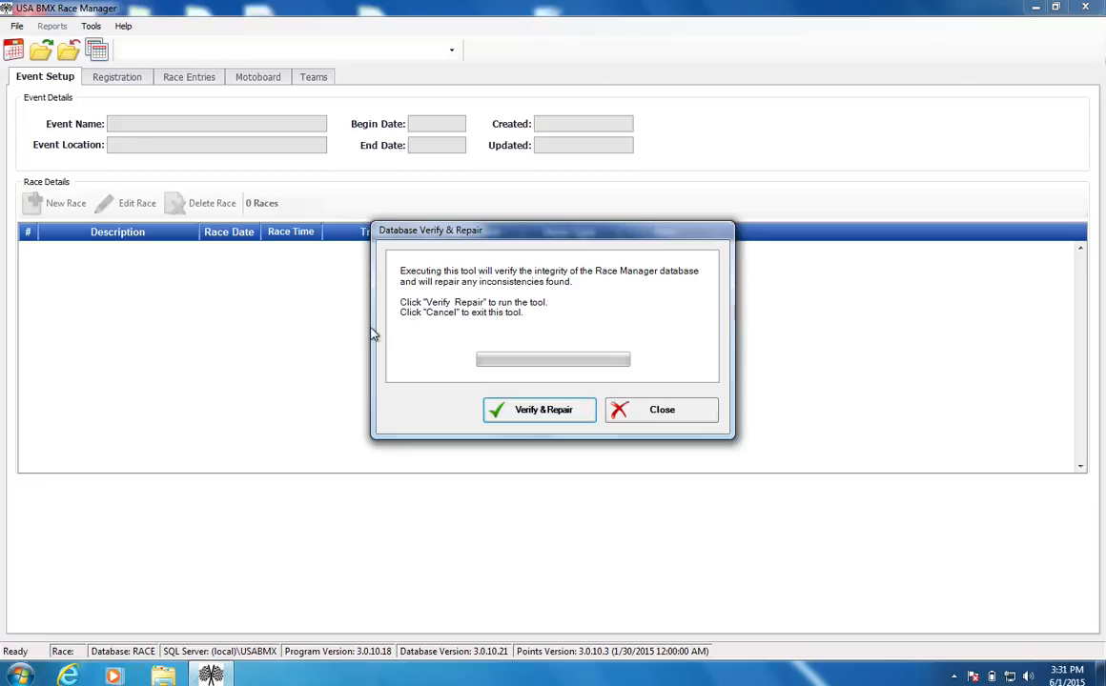
left_click(624, 410)
Open the Saturday Night Race event and preview its Open Jacket Audit Report with a minimum count of 1.
left_click(40, 52)
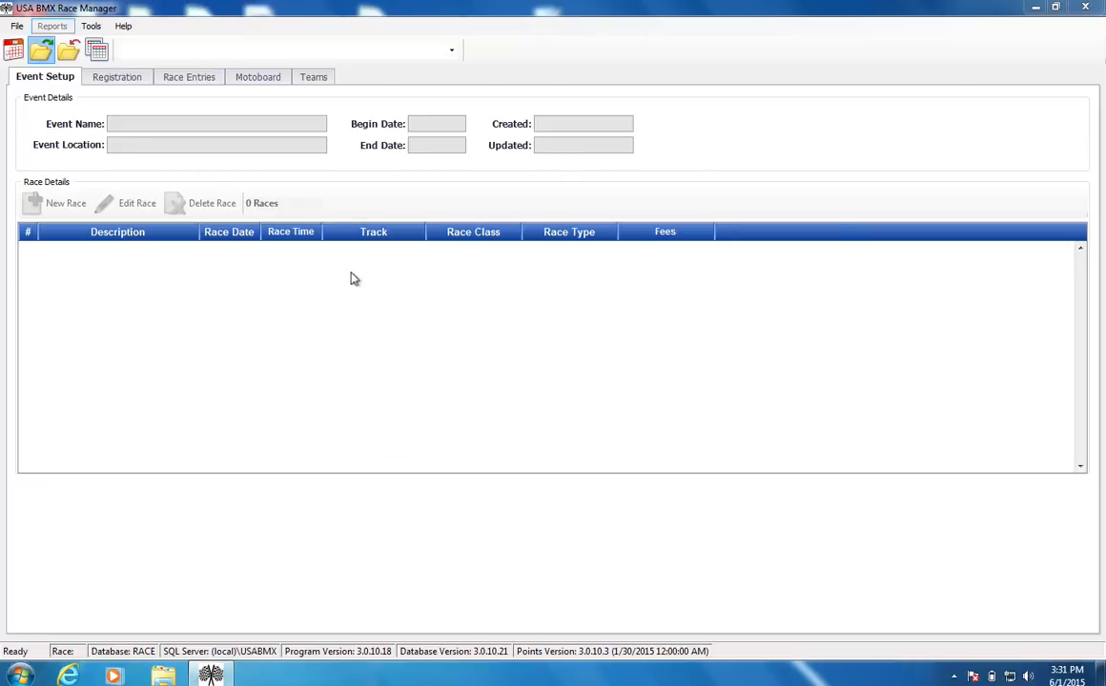
left_click(655, 426)
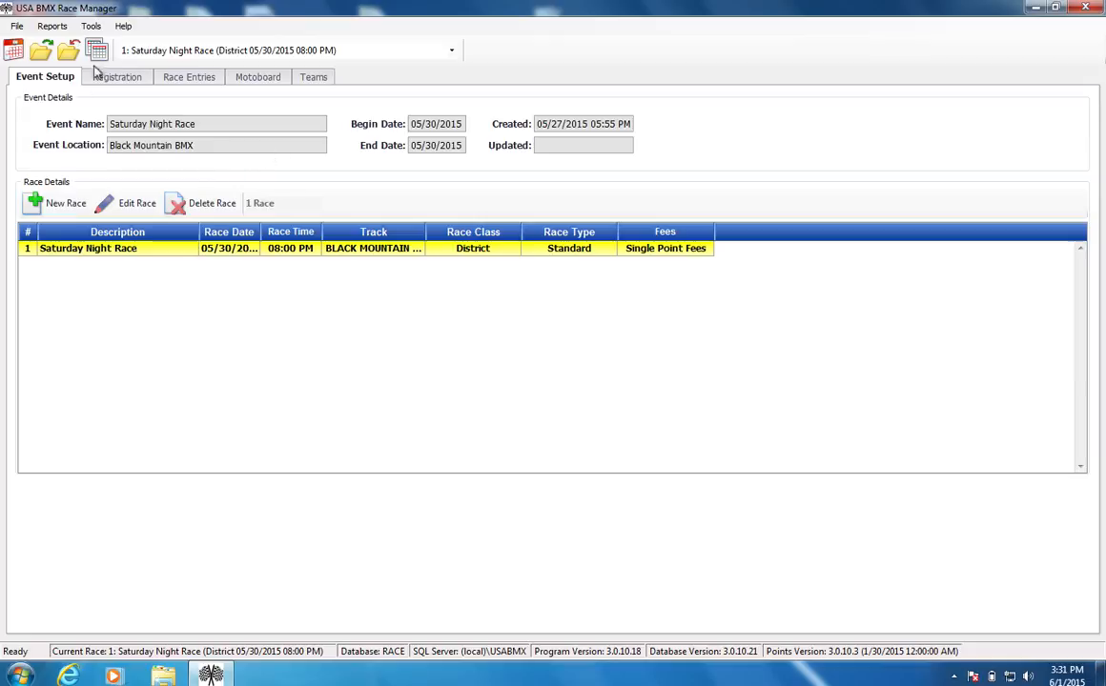
left_click(53, 28)
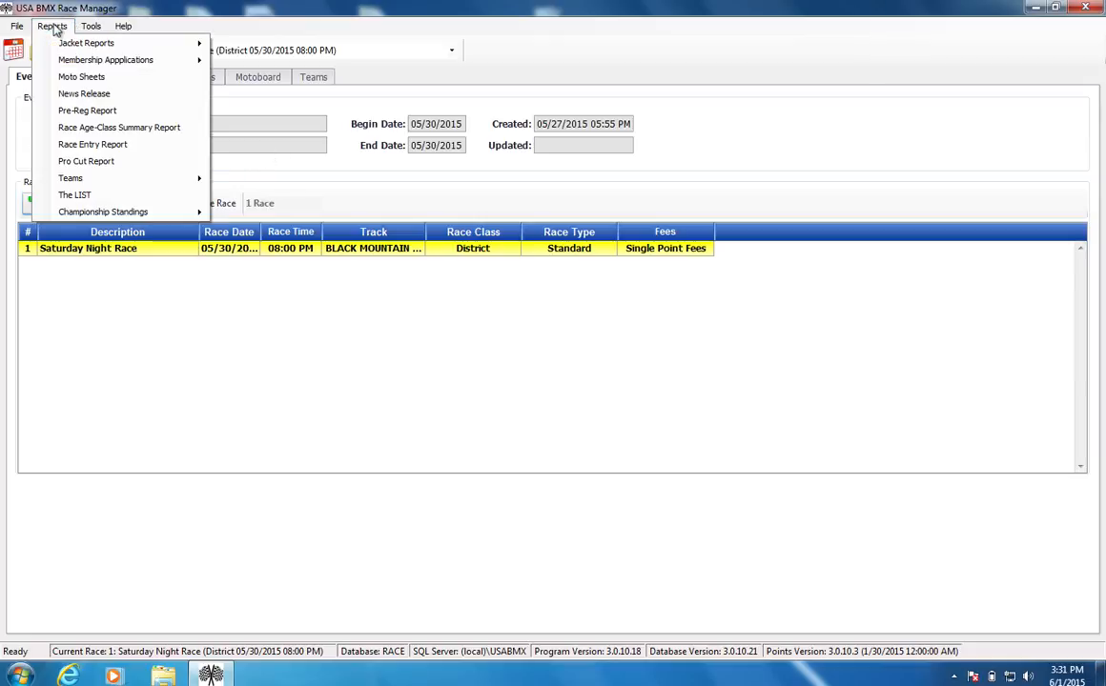
mouse_move(54, 42)
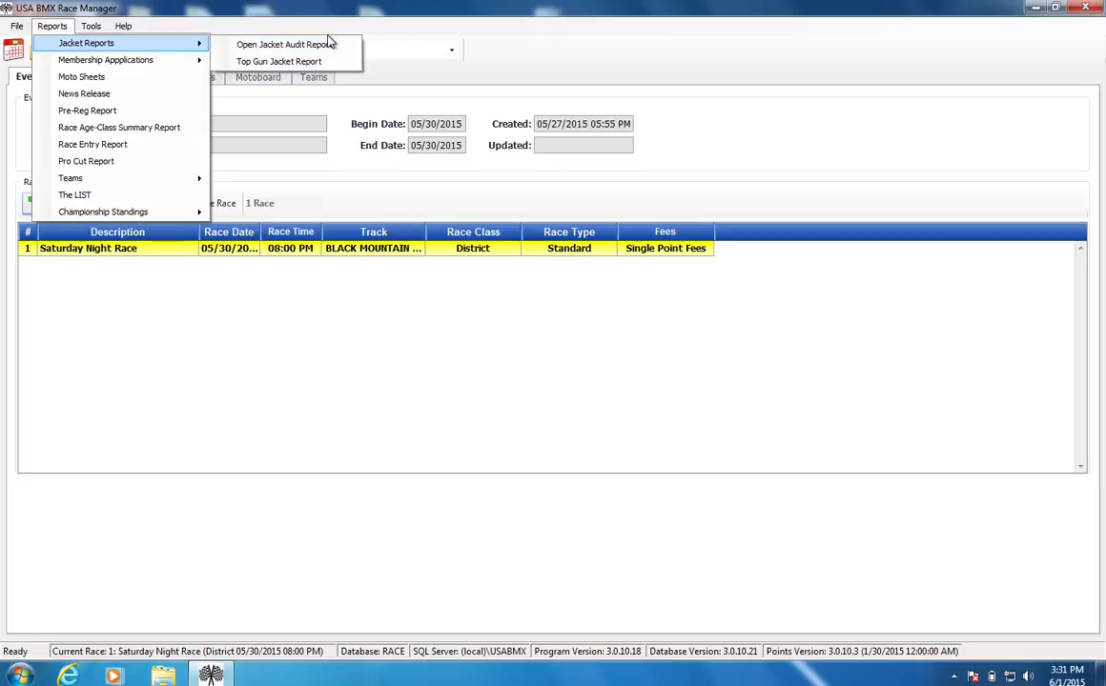
left_click(286, 45)
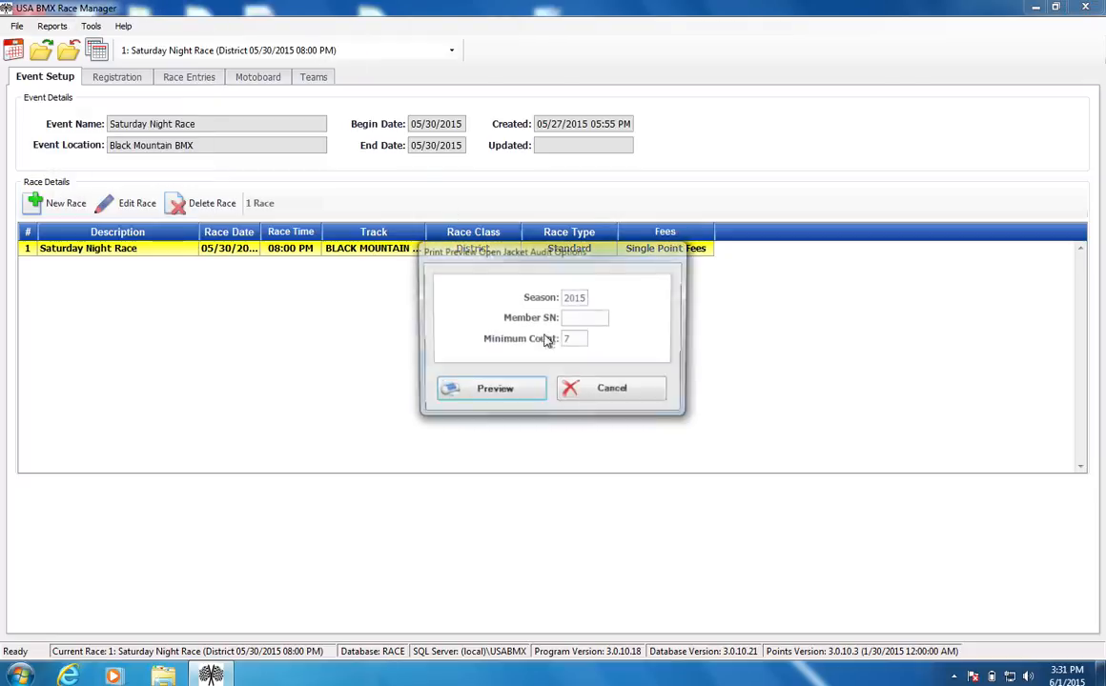
double_click(568, 341)
type("1")
left_click(510, 395)
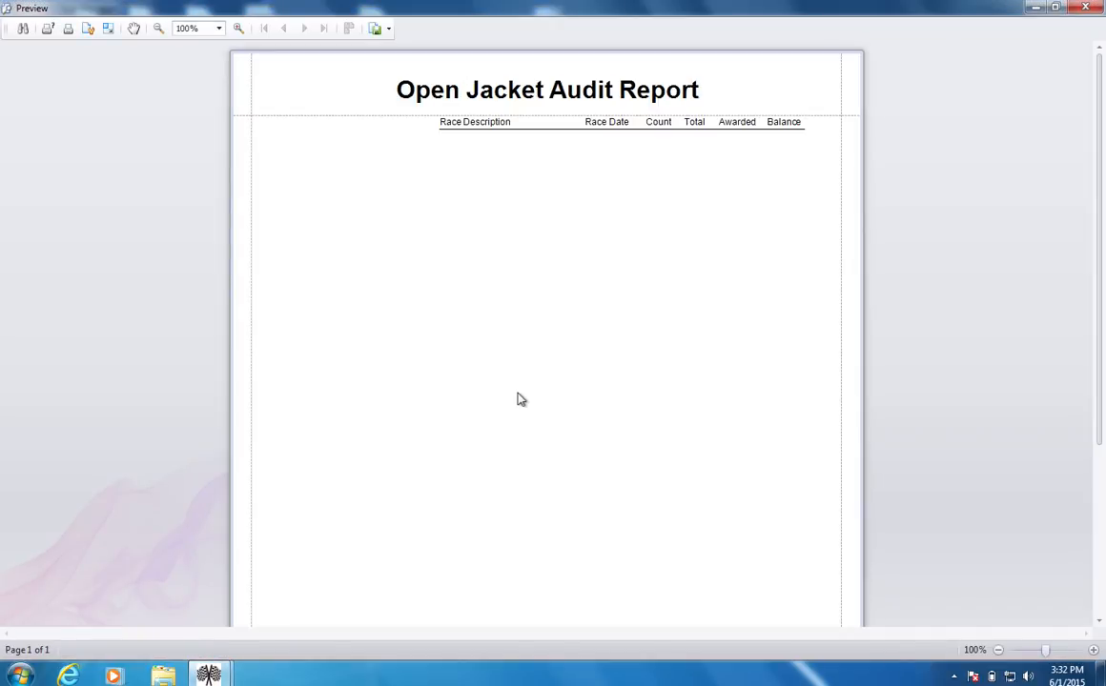
left_click(1084, 7)
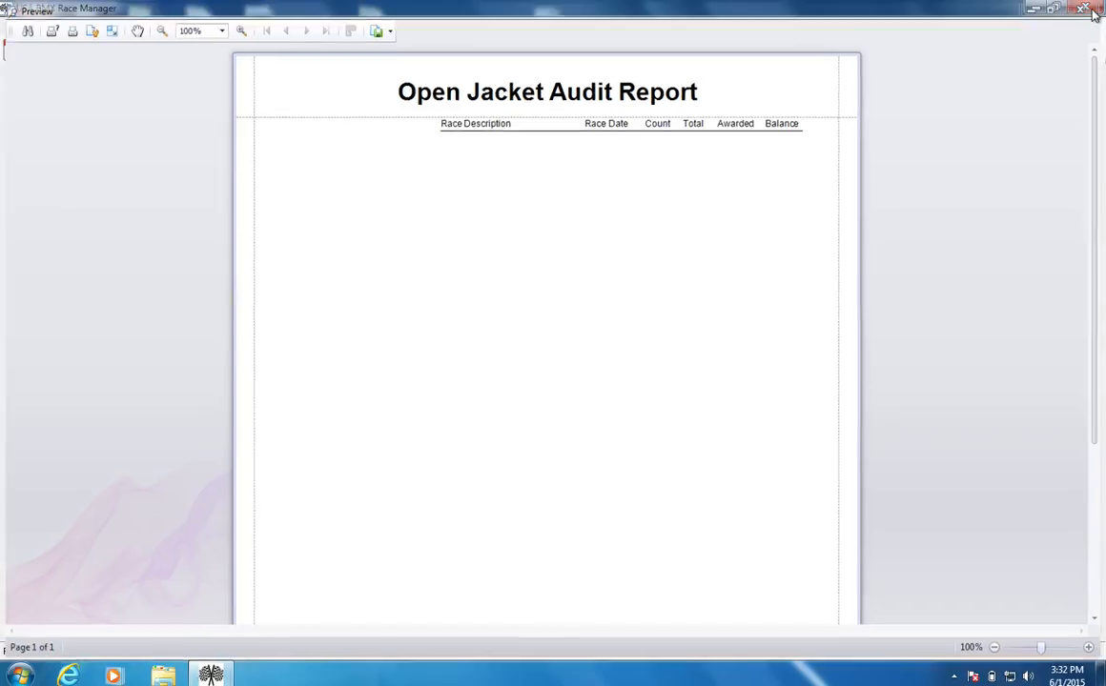
Preview the membership Application Backs report and read through the liability waiver and parental consent.
left_click(51, 26)
mouse_move(63, 45)
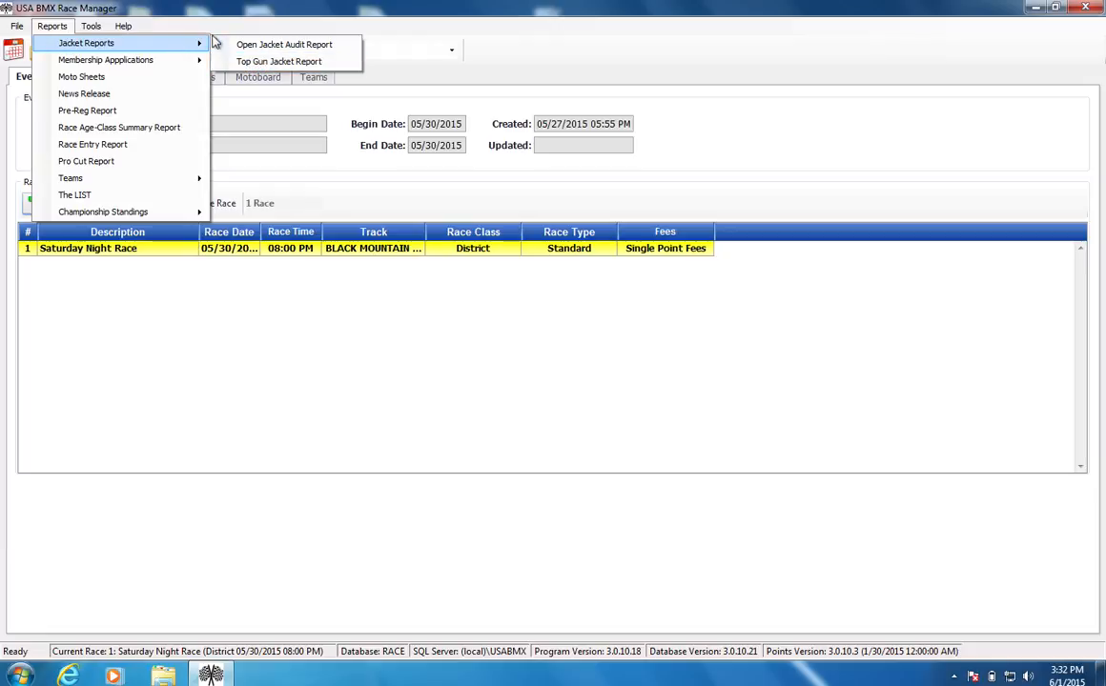
mouse_move(108, 61)
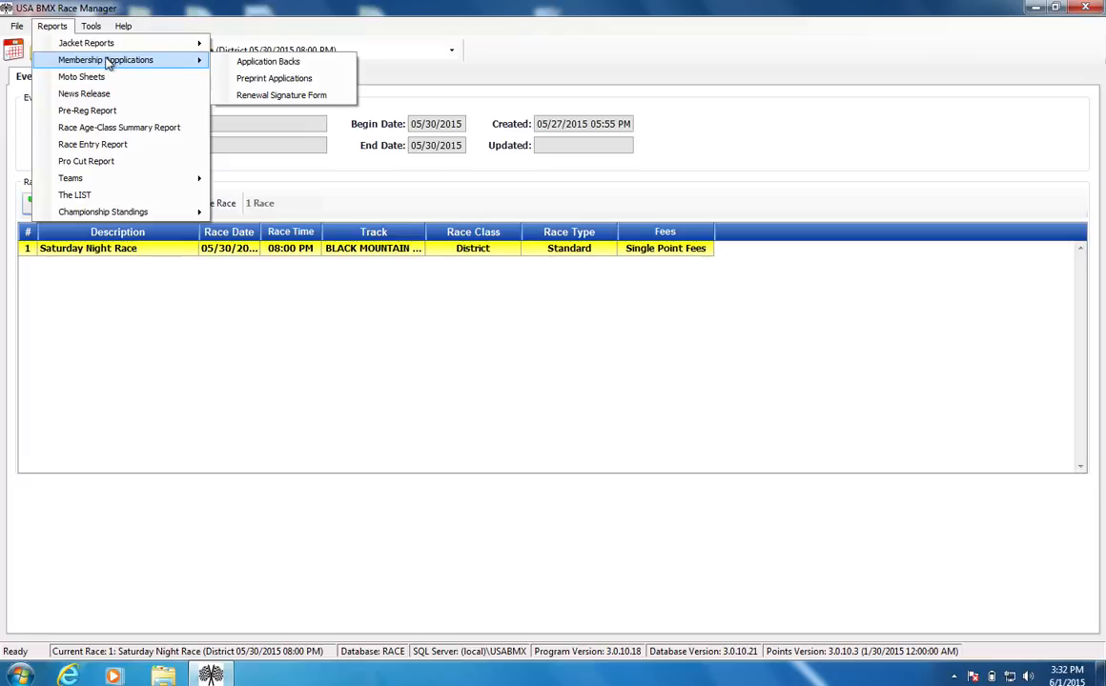
left_click(327, 64)
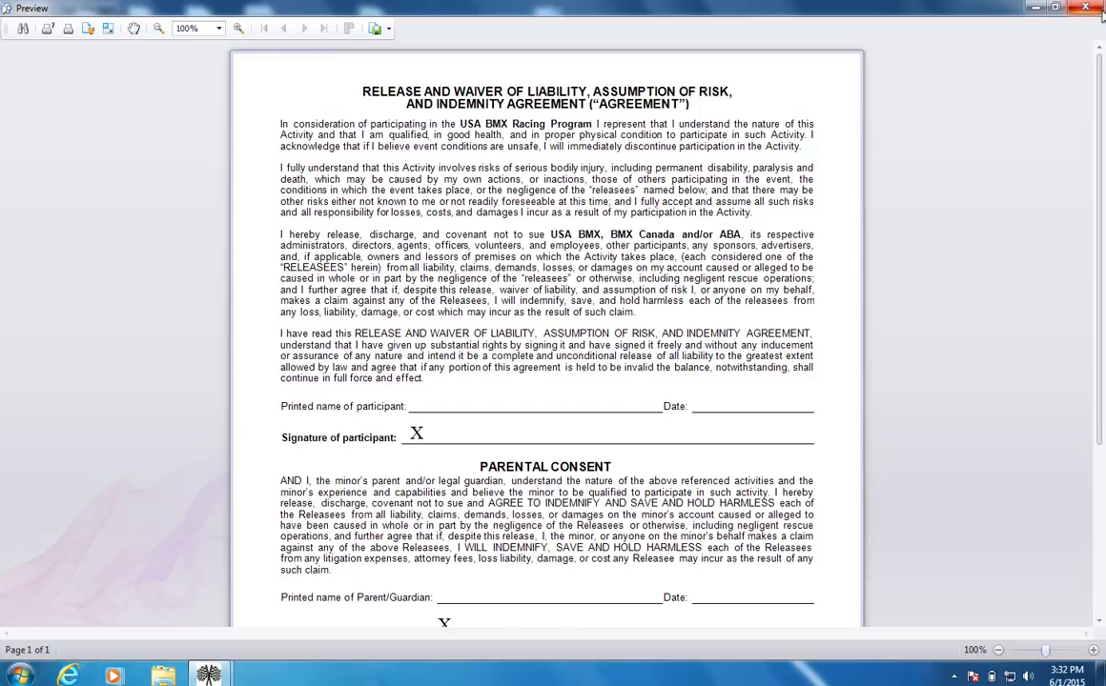
scroll(466, 391, "down", 3)
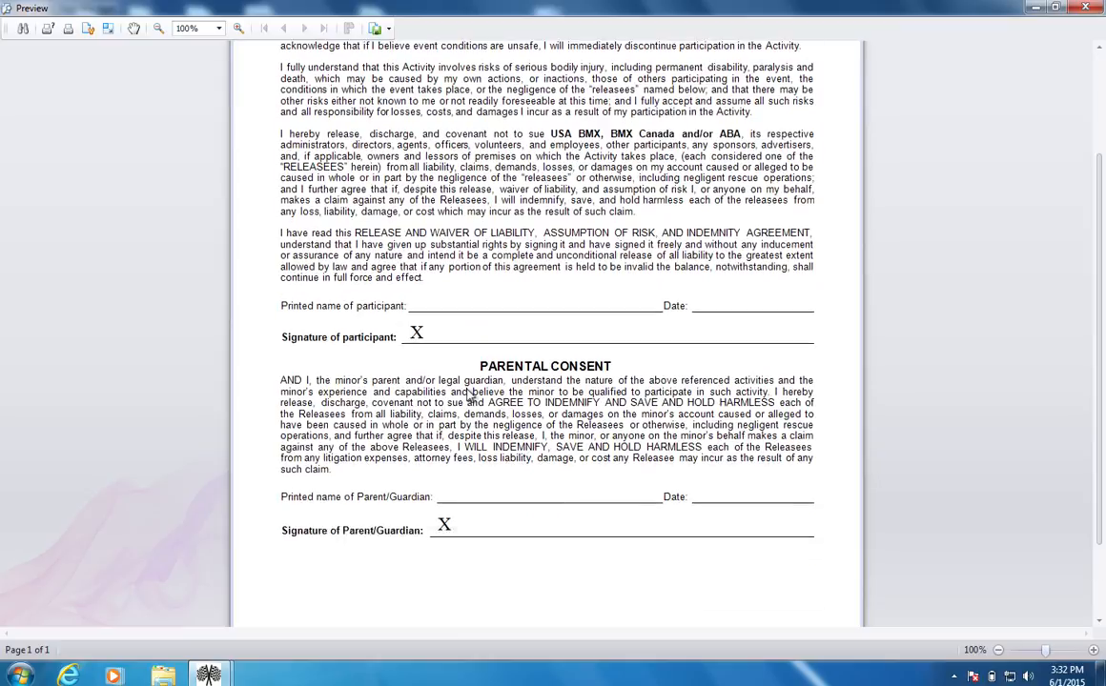
scroll(466, 395, "up", 2)
scroll(469, 395, "up", 1)
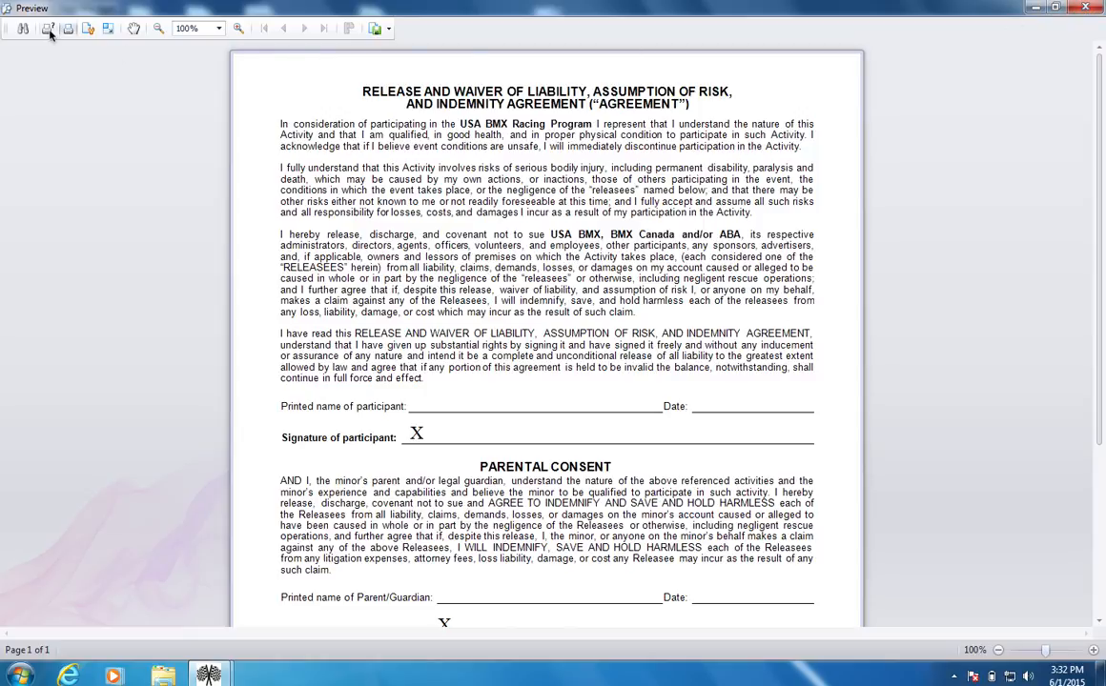
Review the export file formats and print options for the application back, cancel printing, and close the preview.
left_click(388, 29)
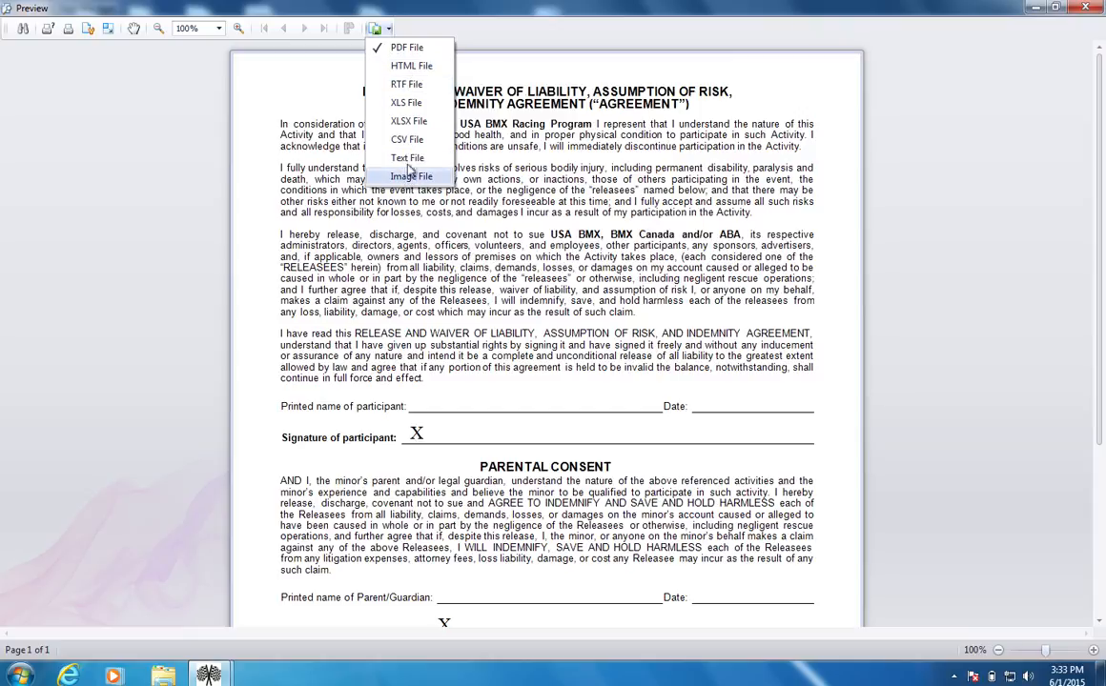
left_click(262, 92)
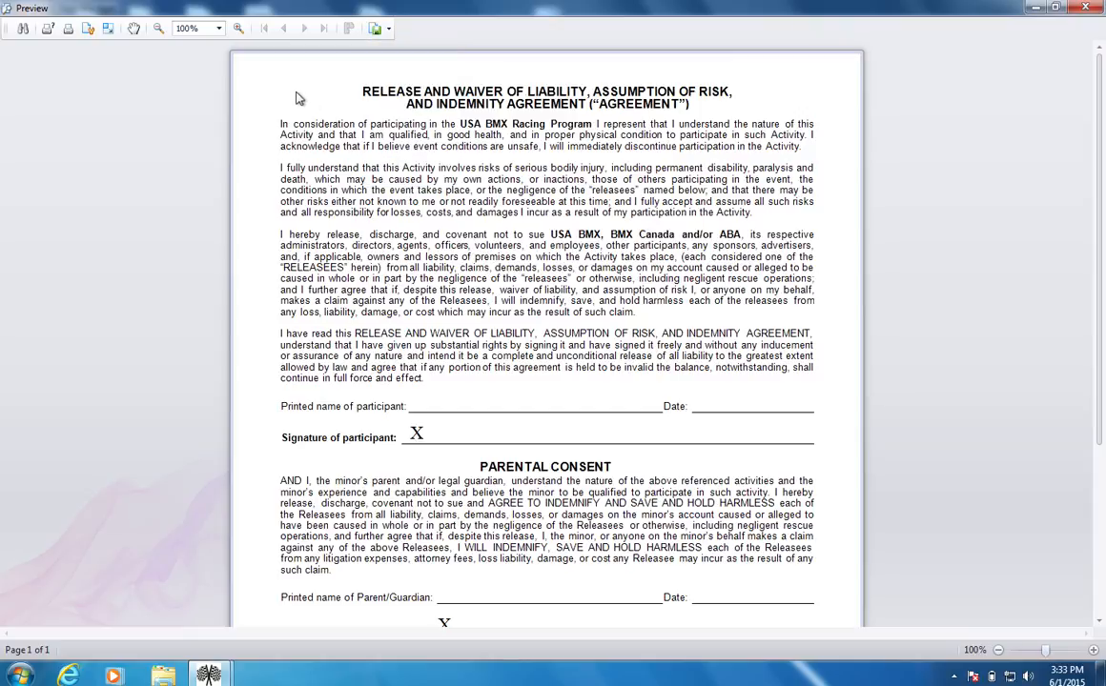
left_click(49, 32)
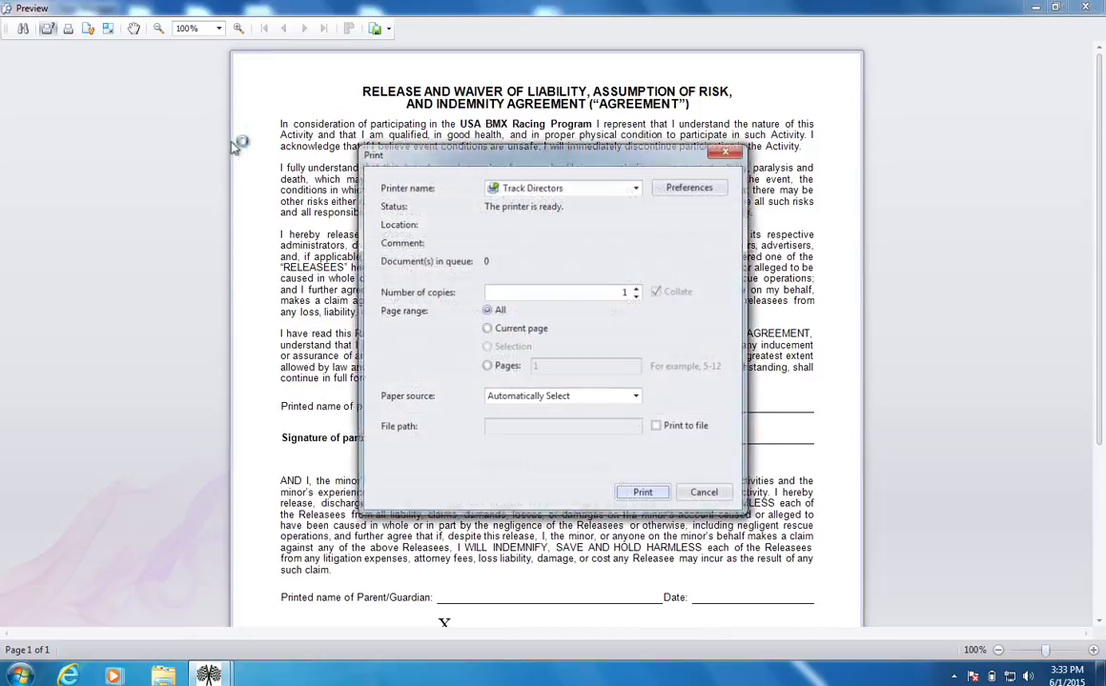
left_click(639, 188)
left_click(639, 188)
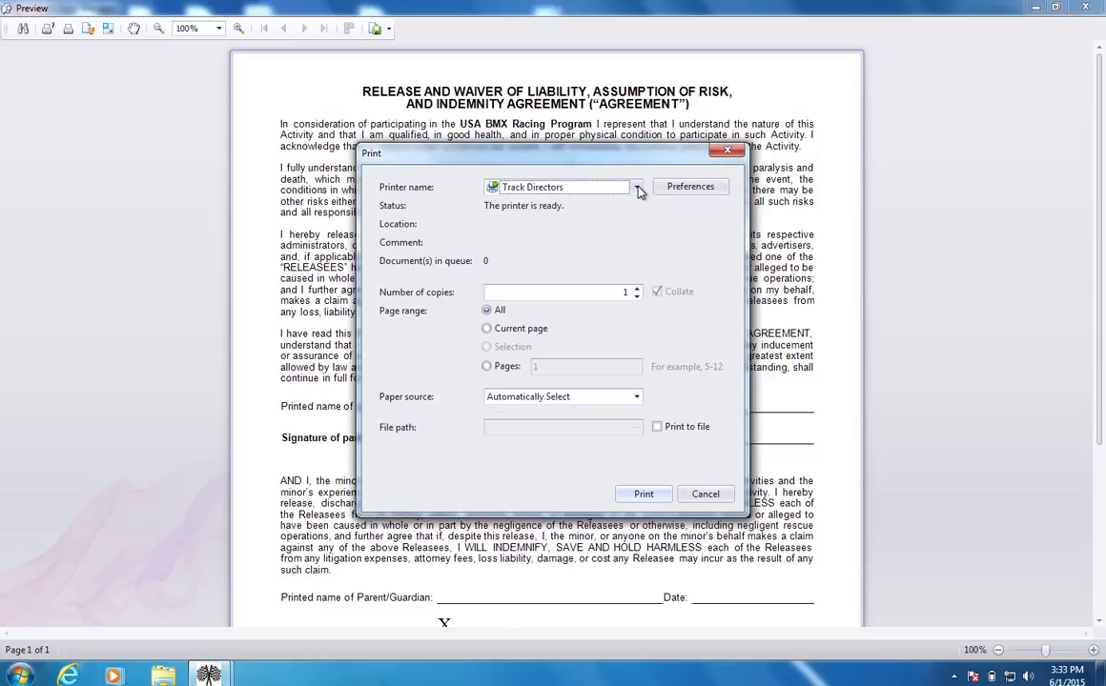
left_click(705, 494)
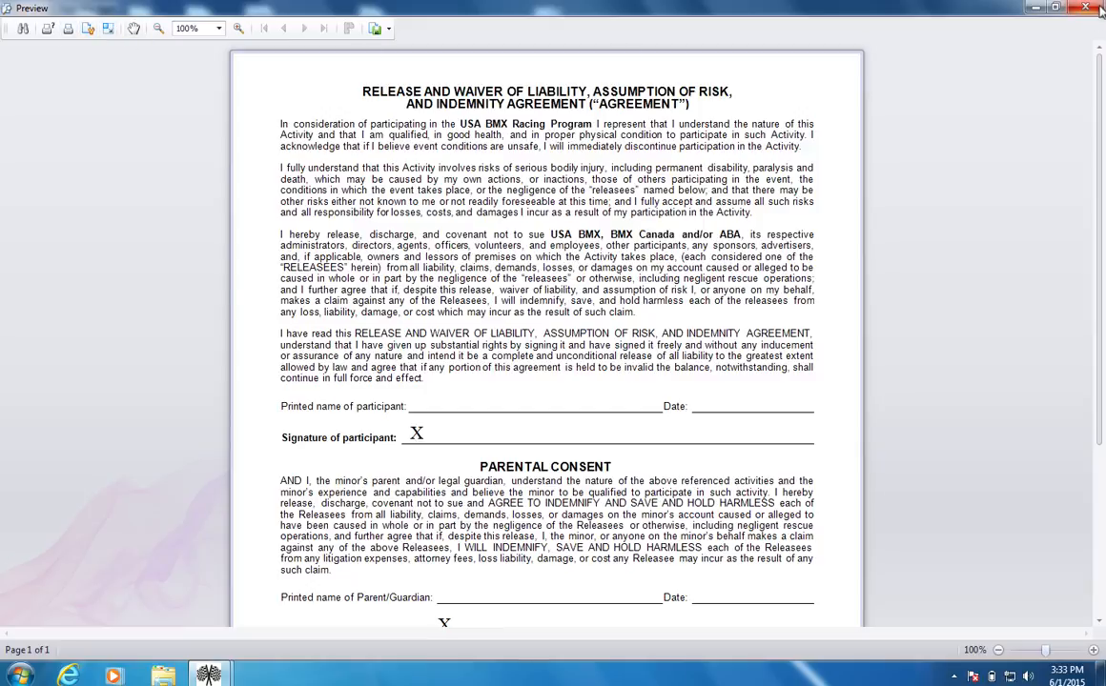
left_click(1065, 8)
Preview the membership Renewal Signature Form and read through it down to the parent/guardian signature.
left_click(51, 26)
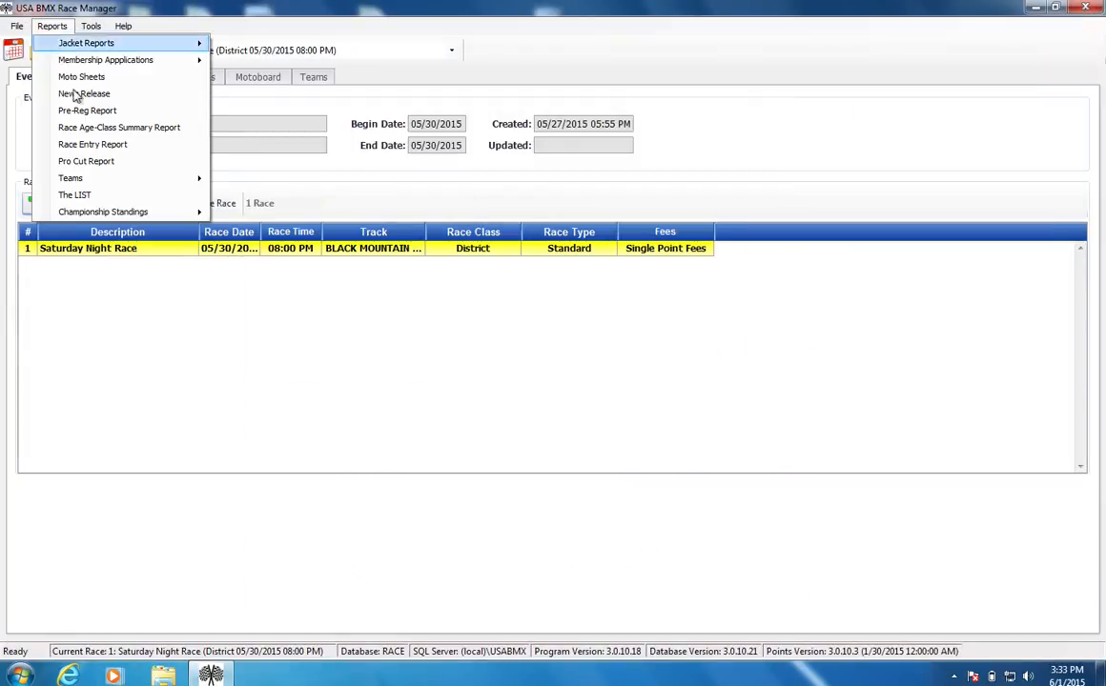
mouse_move(105, 61)
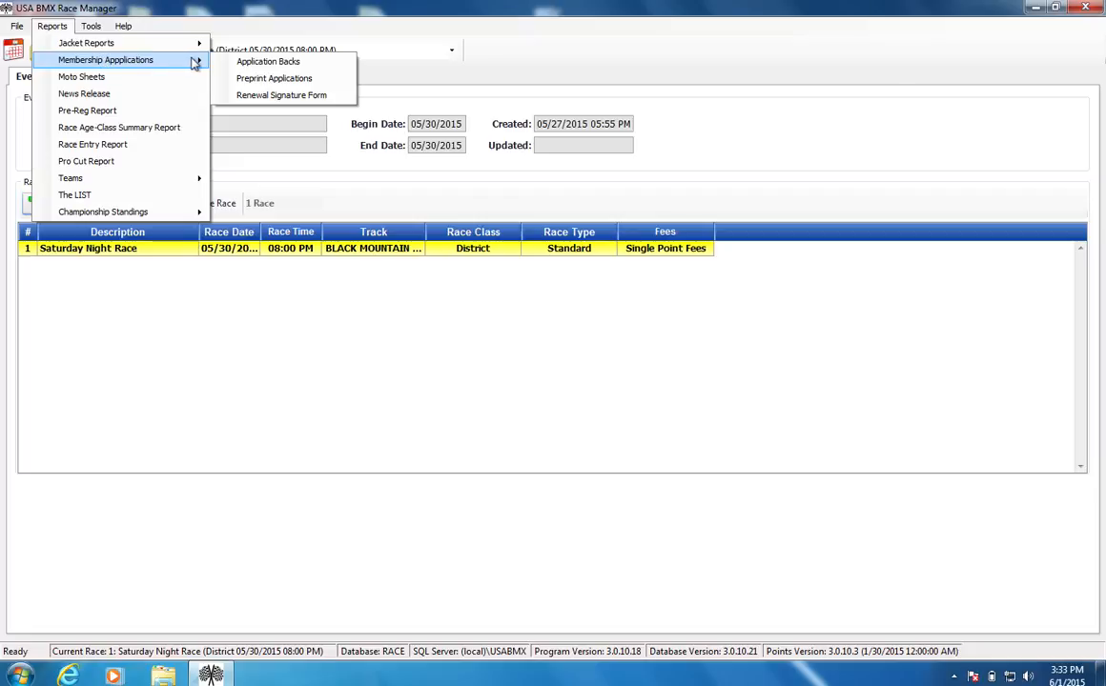
left_click(317, 96)
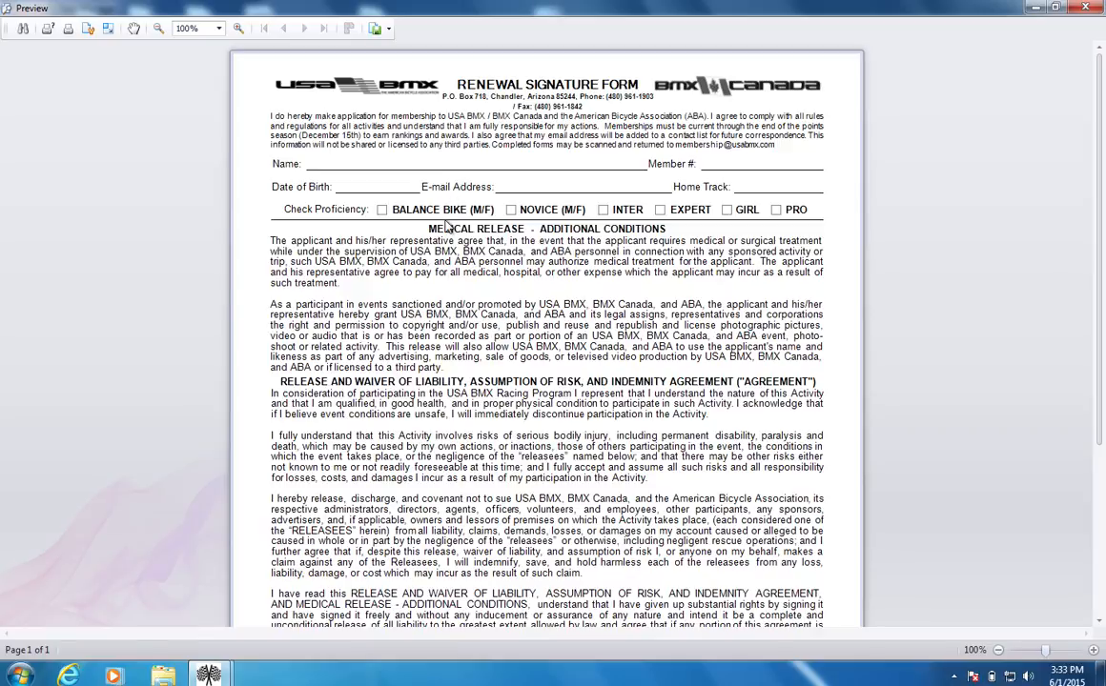
scroll(445, 225, "down", 5)
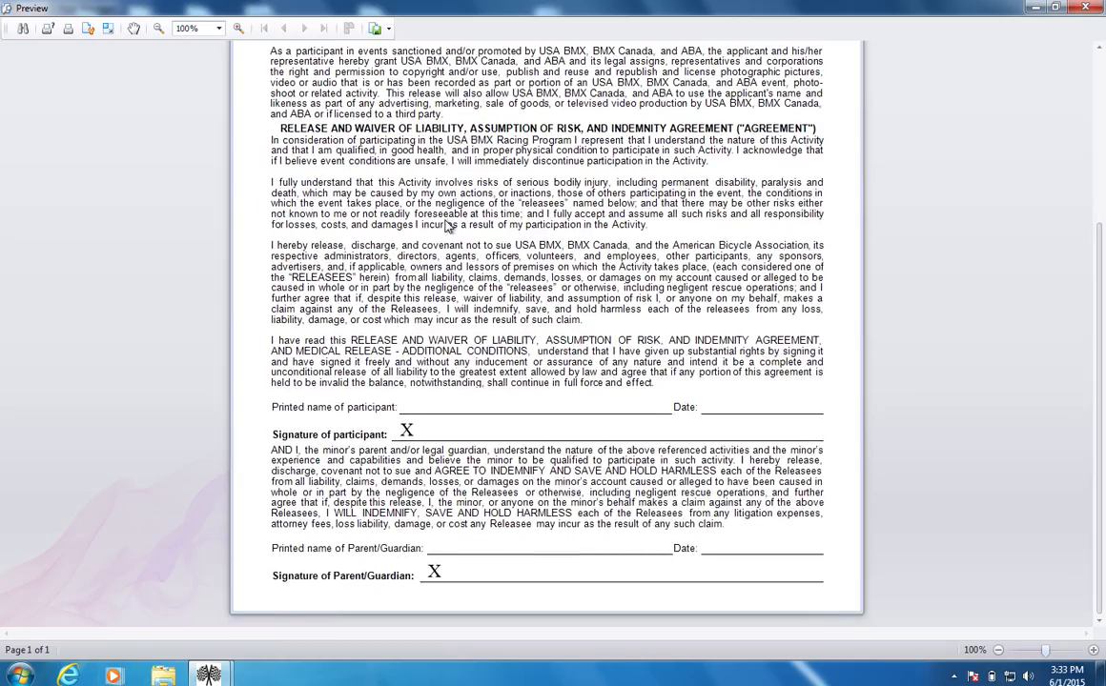
scroll(445, 225, "up", 5)
scroll(445, 225, "down", 5)
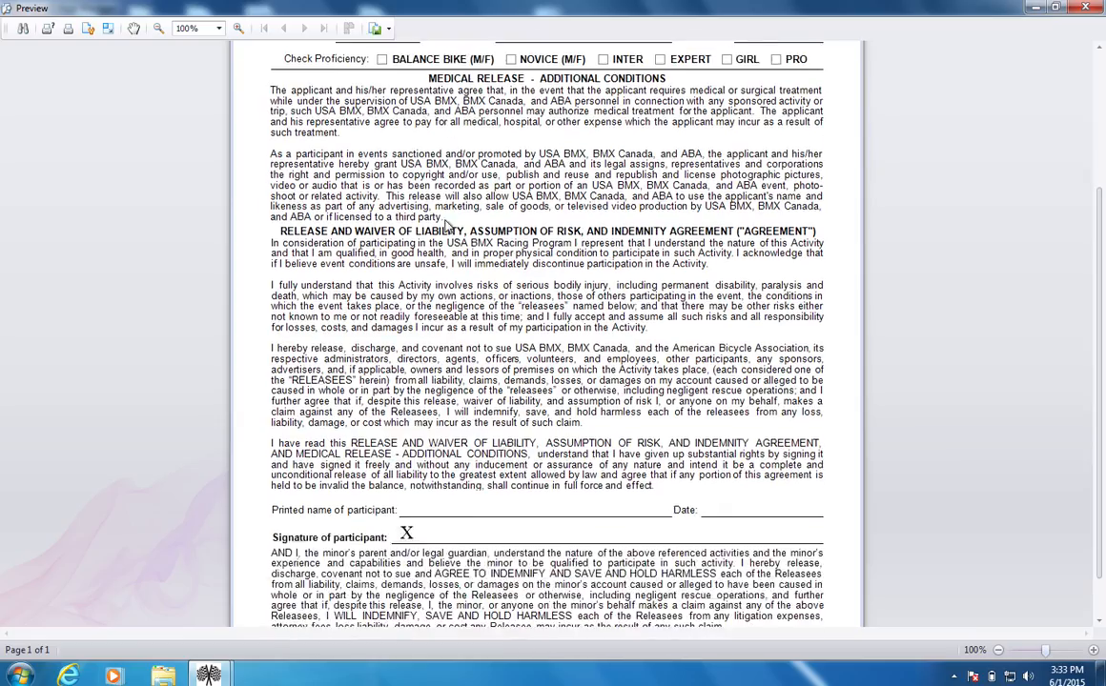
scroll(445, 225, "up", 5)
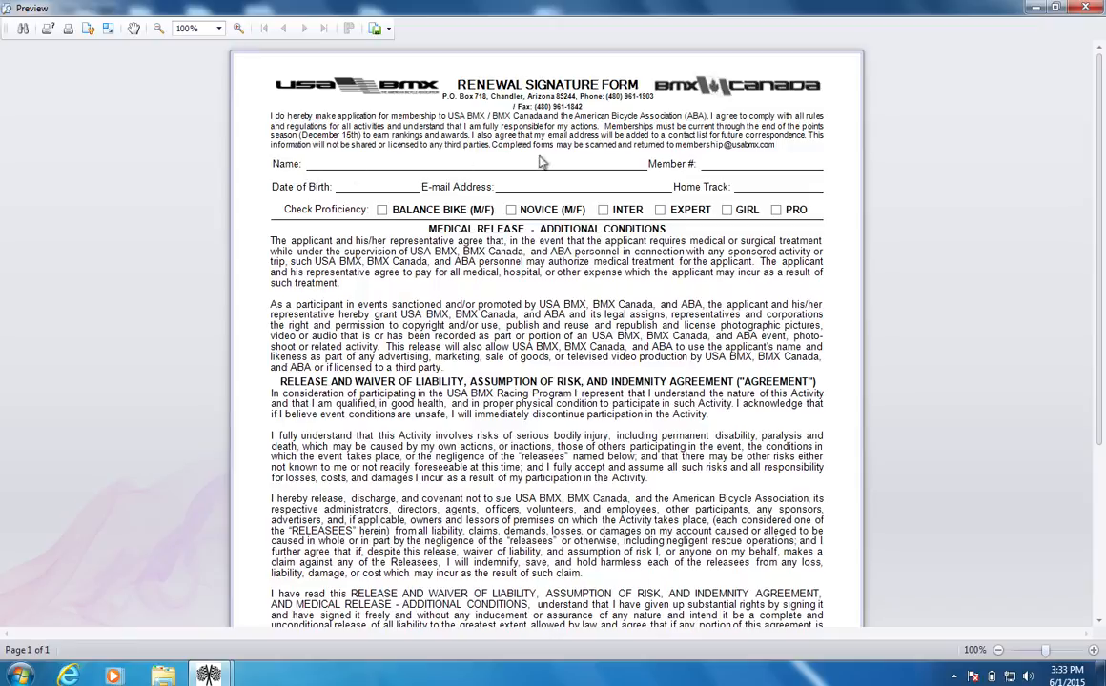
scroll(656, 183, "down", 5)
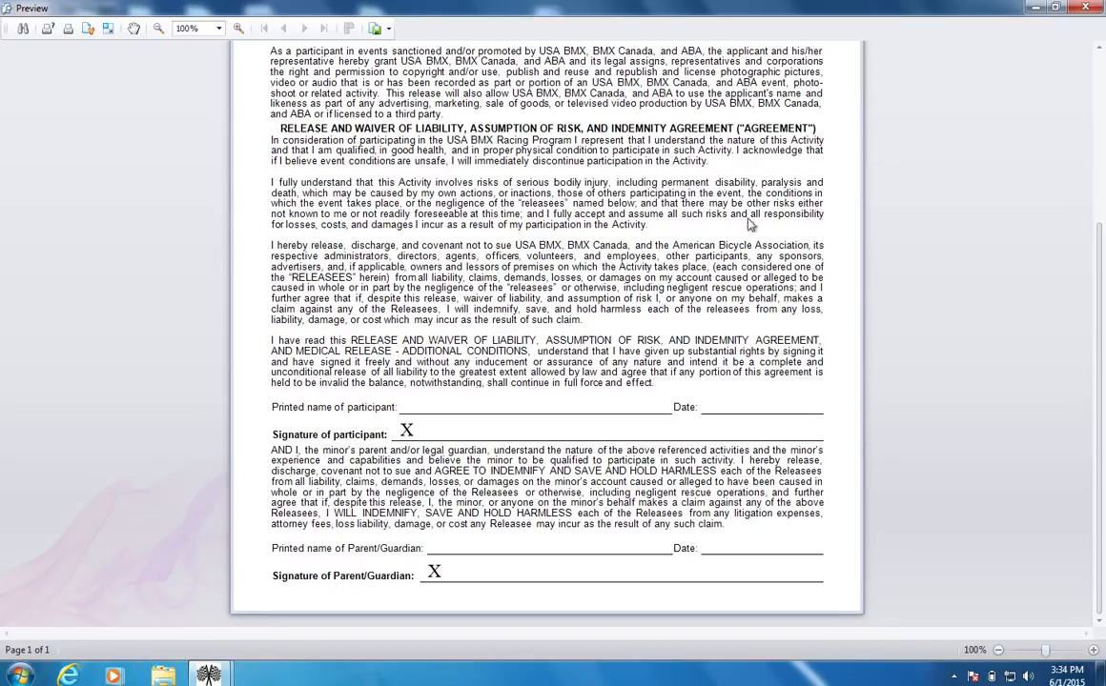
Close the renewal form preview, bring up the Preprint Applications options, and choose the 1-Day Trial application type.
left_click(1084, 7)
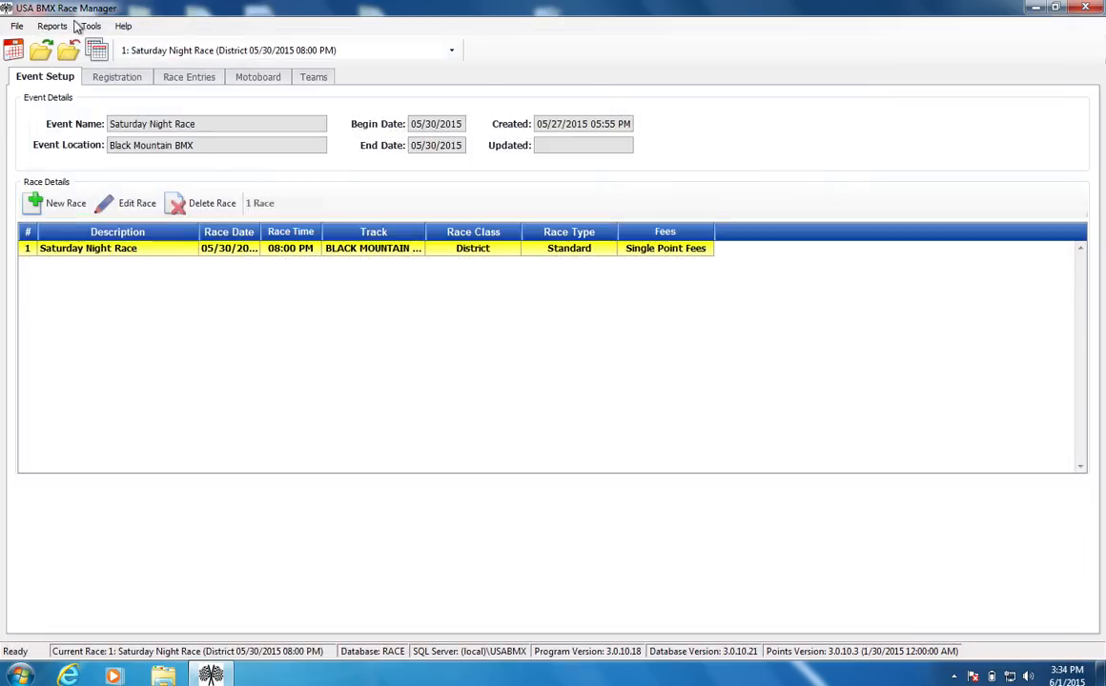
left_click(61, 26)
mouse_move(73, 60)
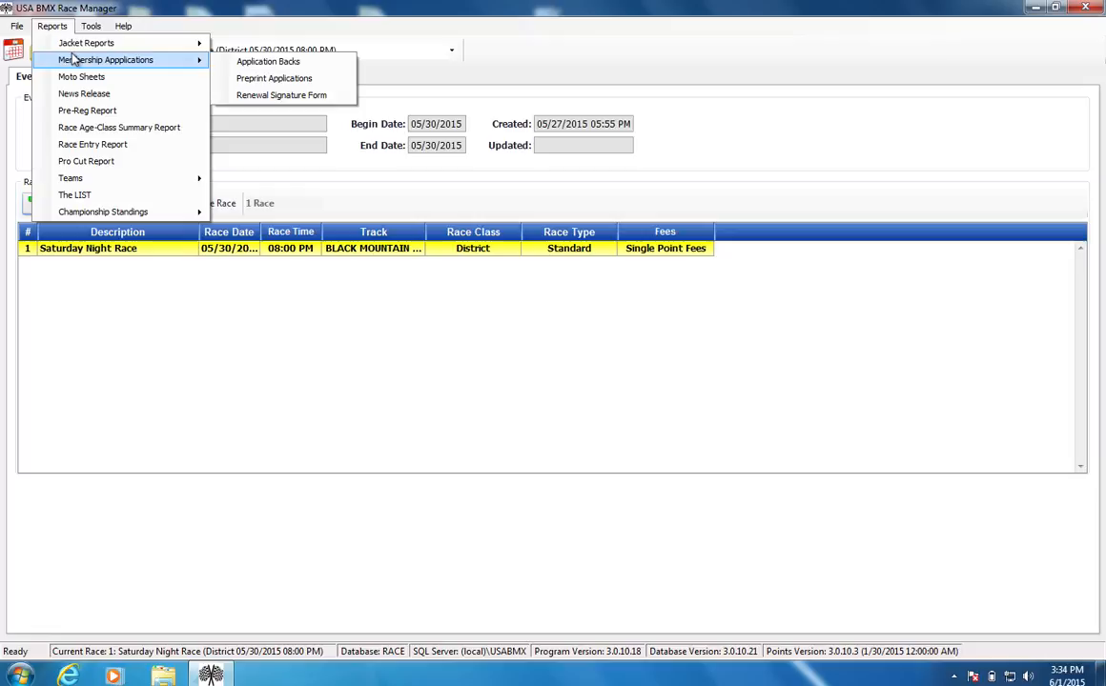
left_click(281, 81)
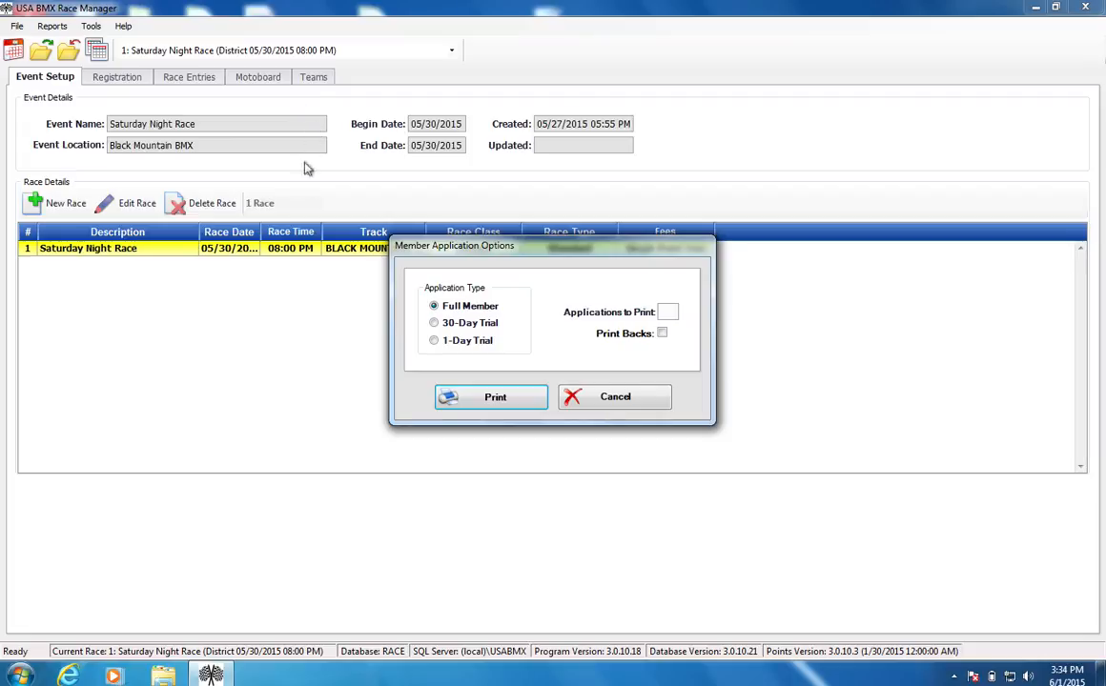
left_click(455, 325)
left_click(470, 310)
left_click(458, 343)
left_click(466, 326)
left_click(475, 308)
left_click(488, 352)
Set the number of applications to print to 12 and generate the one-day trial membership applications.
left_click(670, 312)
type("99")
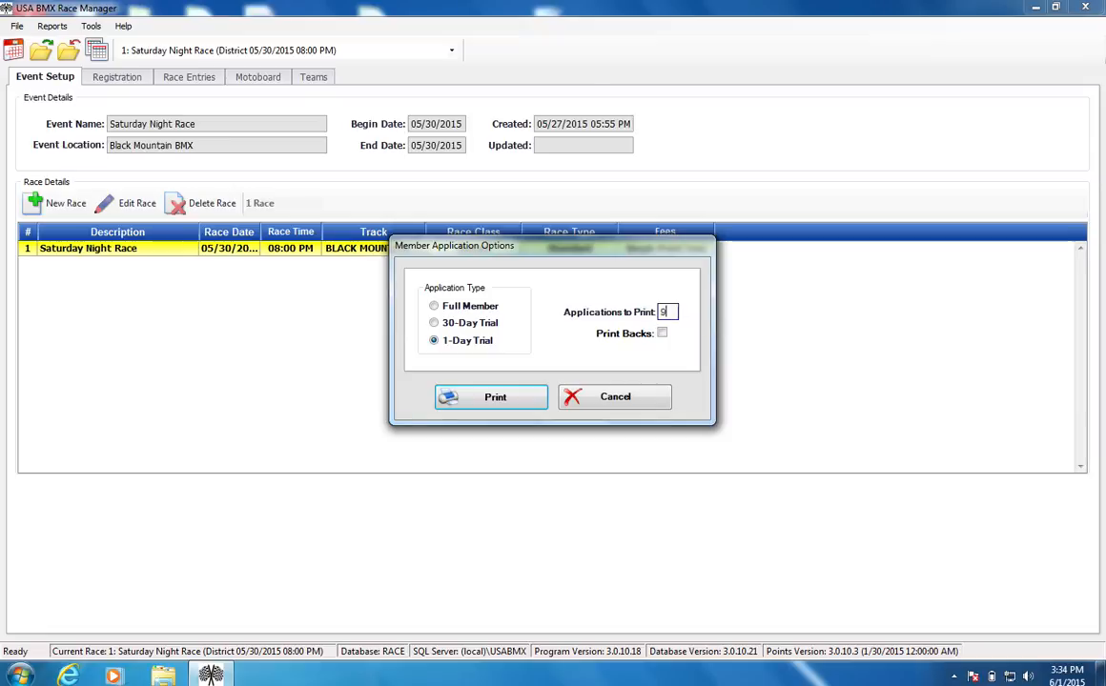
key("BackSpace")
key("BackSpace")
type("12")
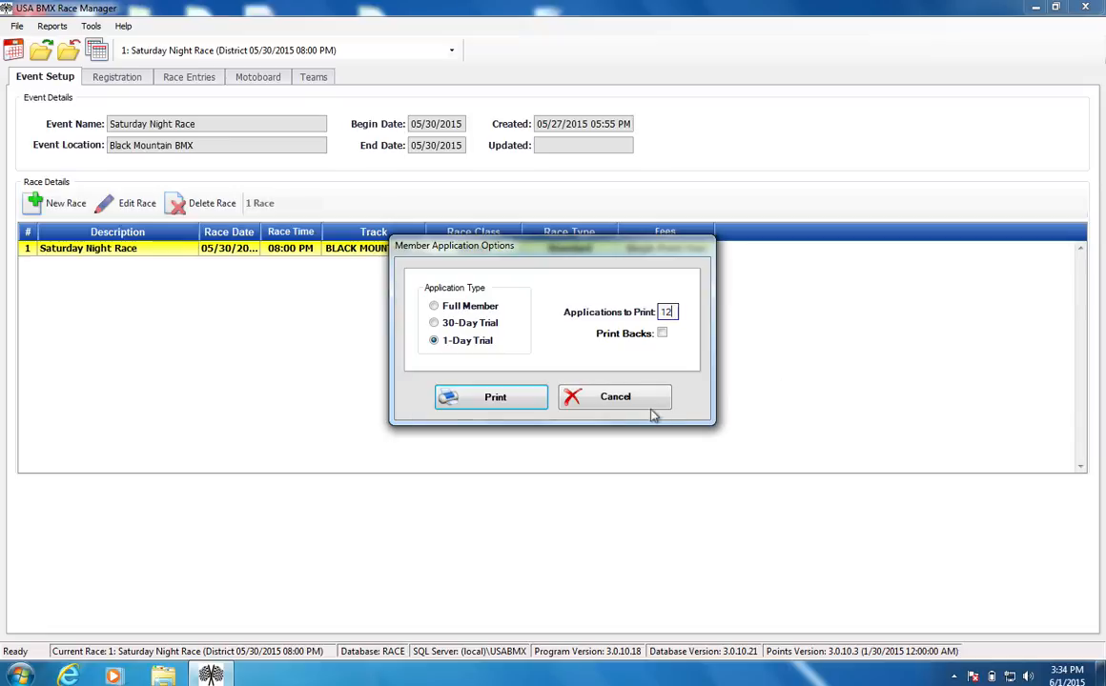
left_click(494, 399)
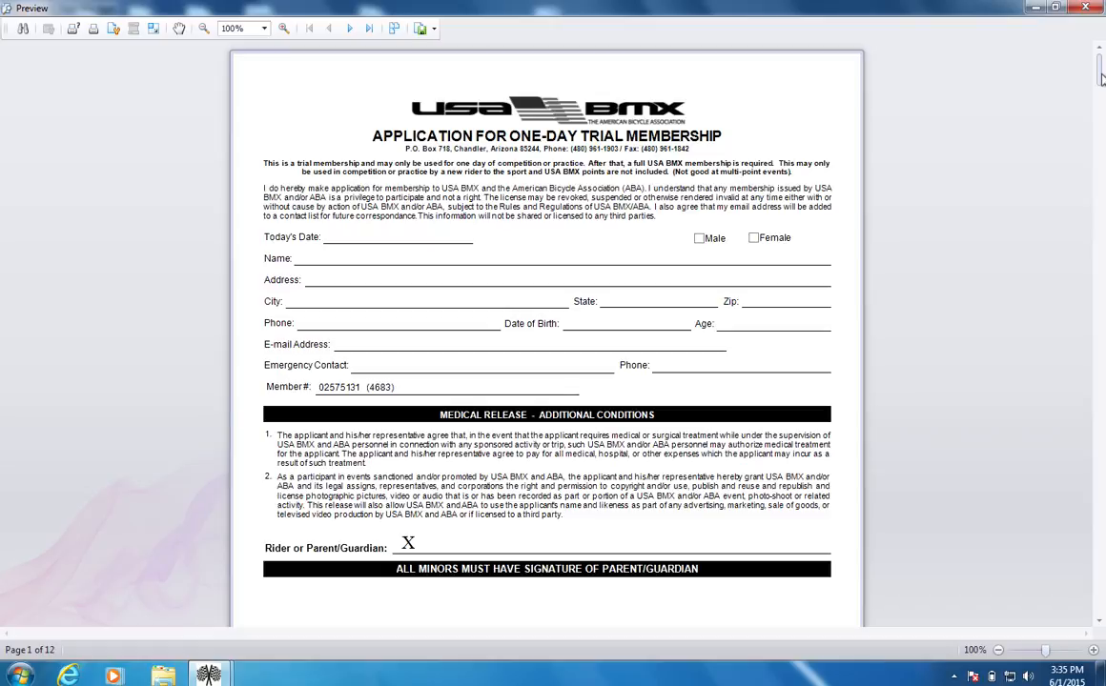
Examine the member numbers, medical release and receipt sections on the first three one-day trial applications, and close the preview.
left_click_drag(1101, 79, 1101, 82)
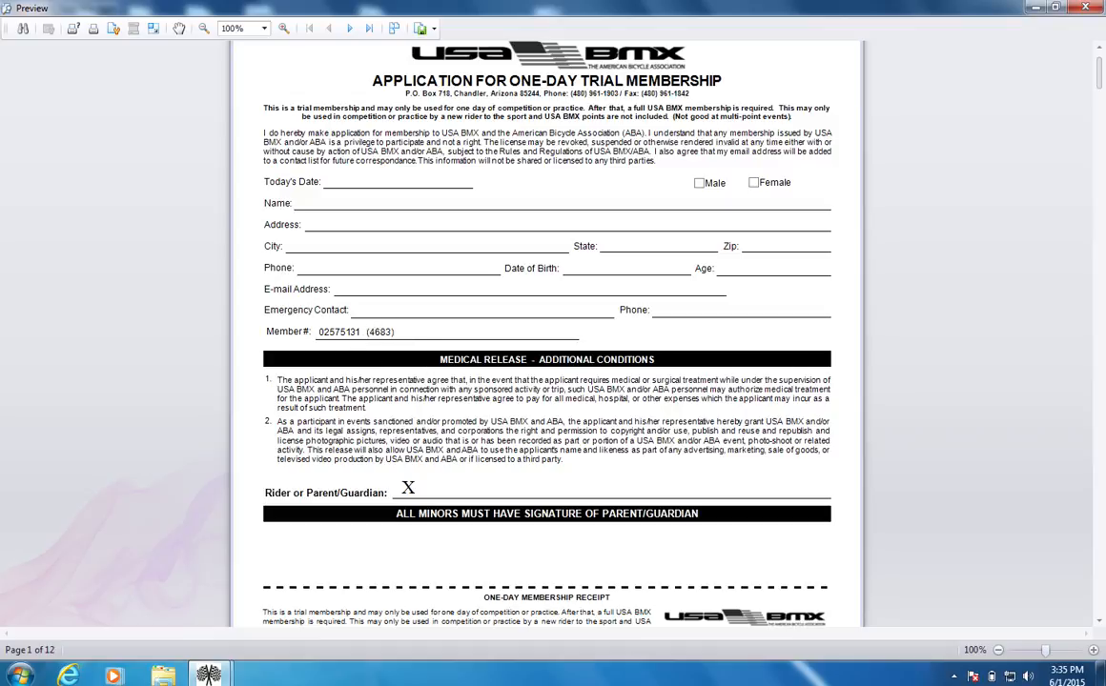
left_click_drag(1096, 67, 1098, 92)
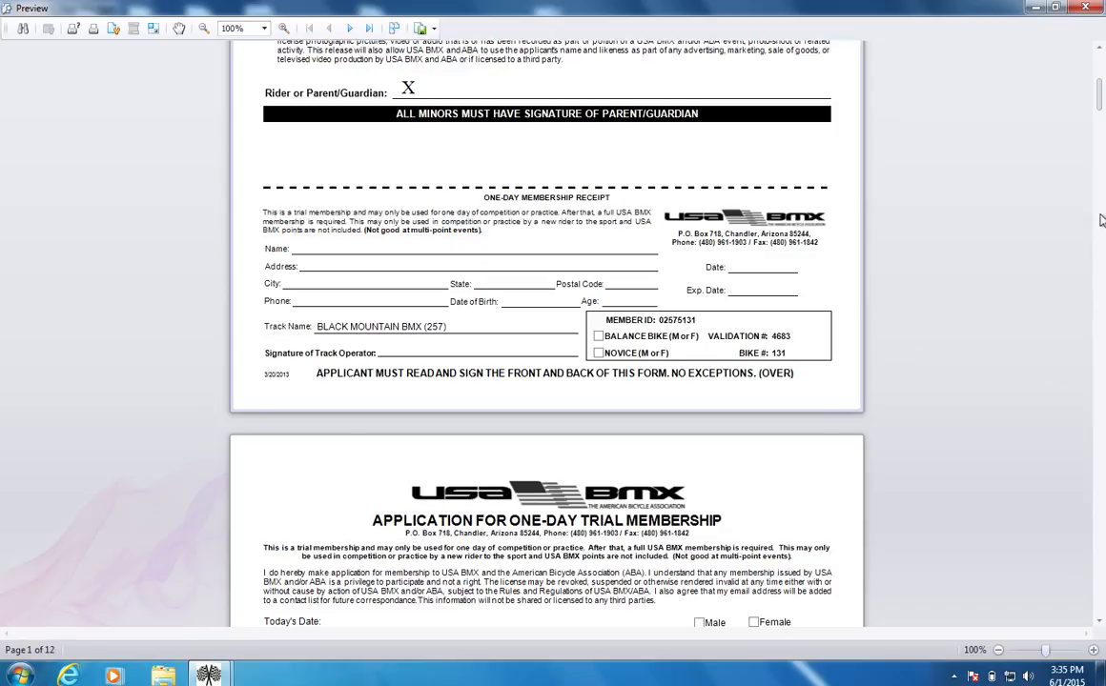
left_click_drag(1100, 91, 1102, 61)
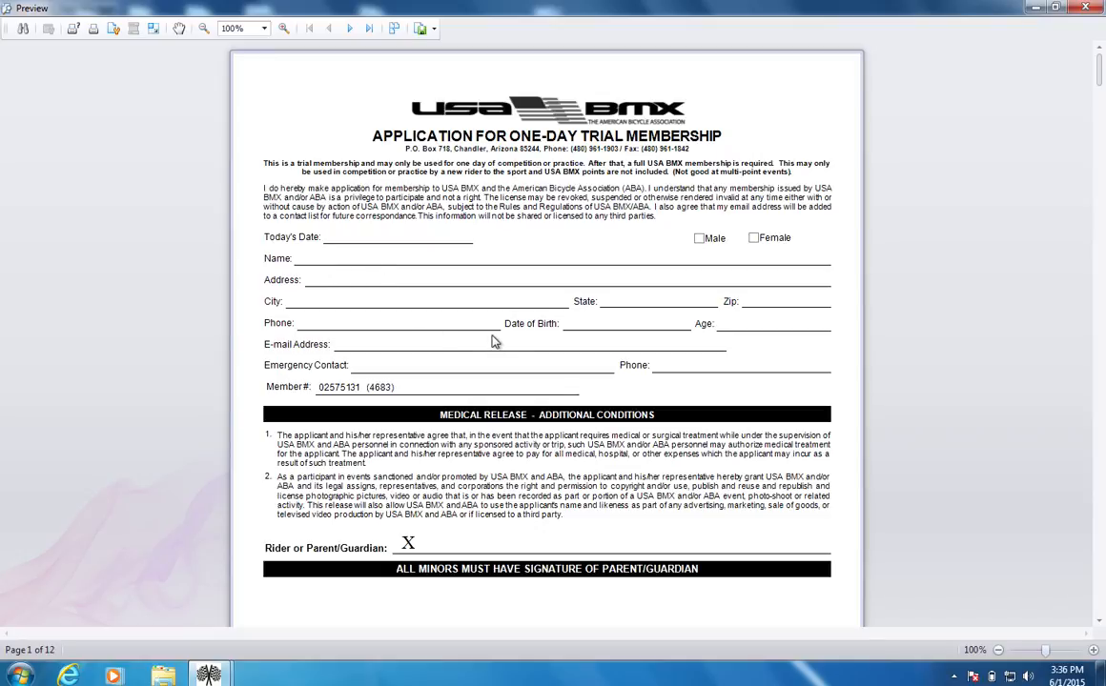
scroll(494, 341, "down", 3)
scroll(493, 342, "down", 10)
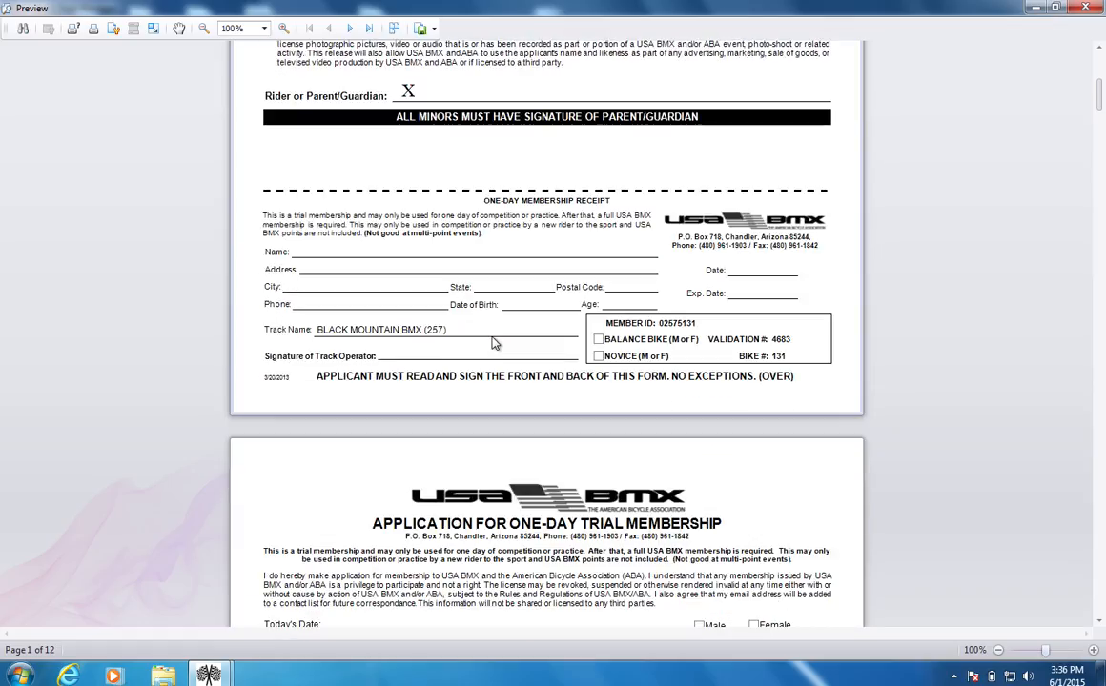
scroll(494, 343, "down", 6)
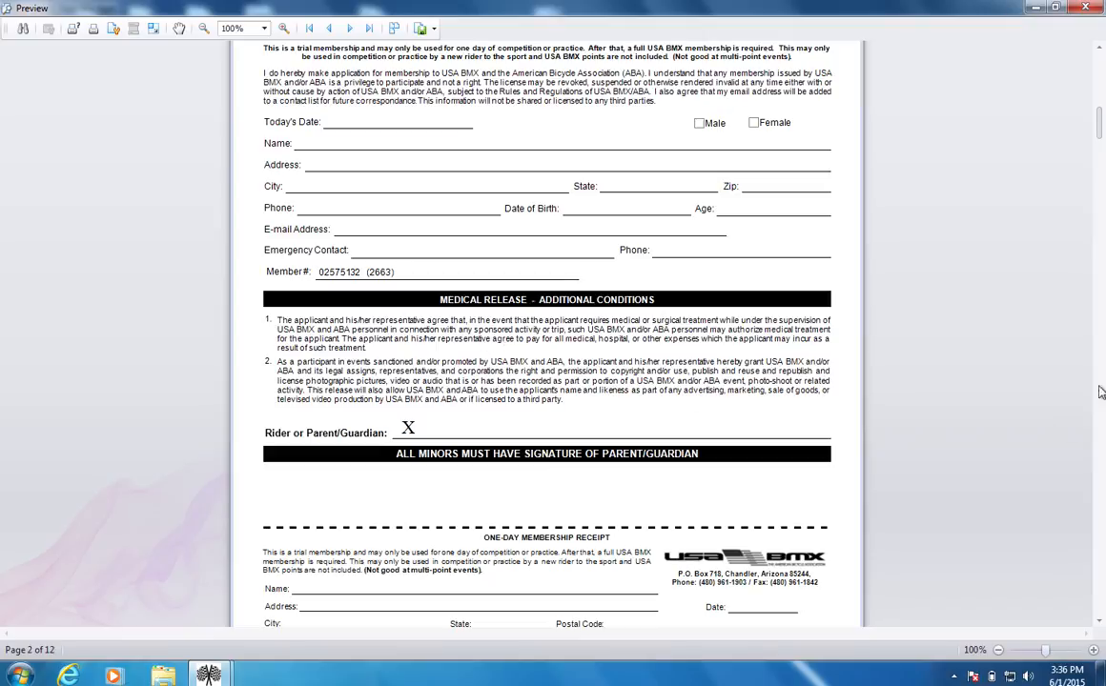
left_click_drag(1096, 122, 1092, 52)
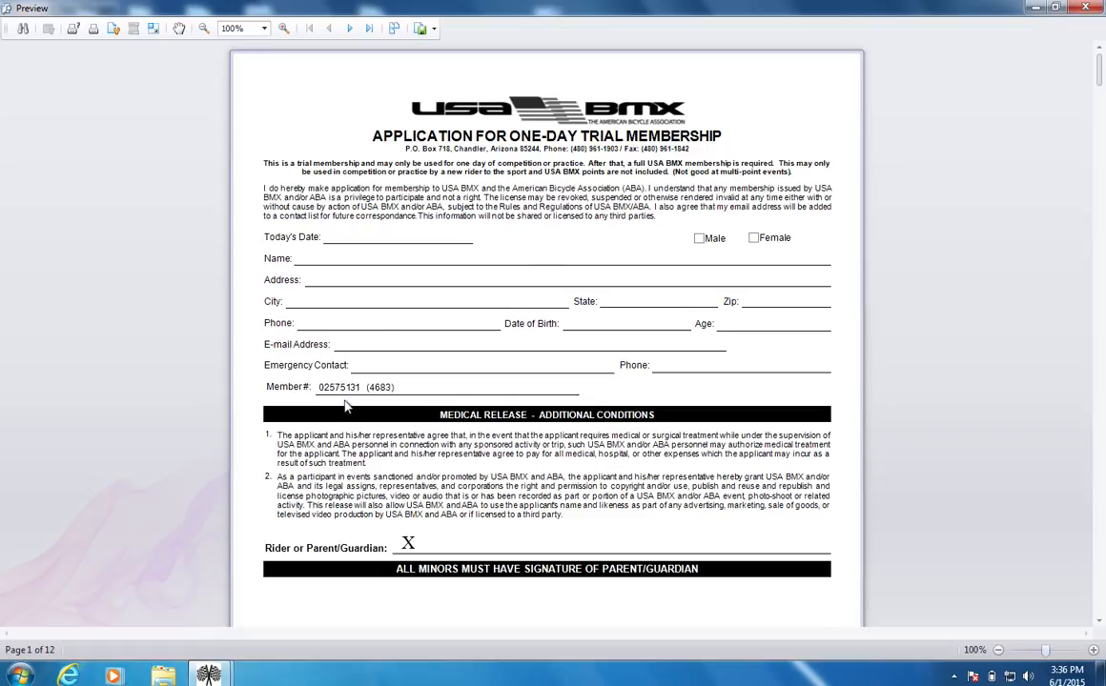
scroll(348, 401, "down", 13)
scroll(346, 407, "down", 2)
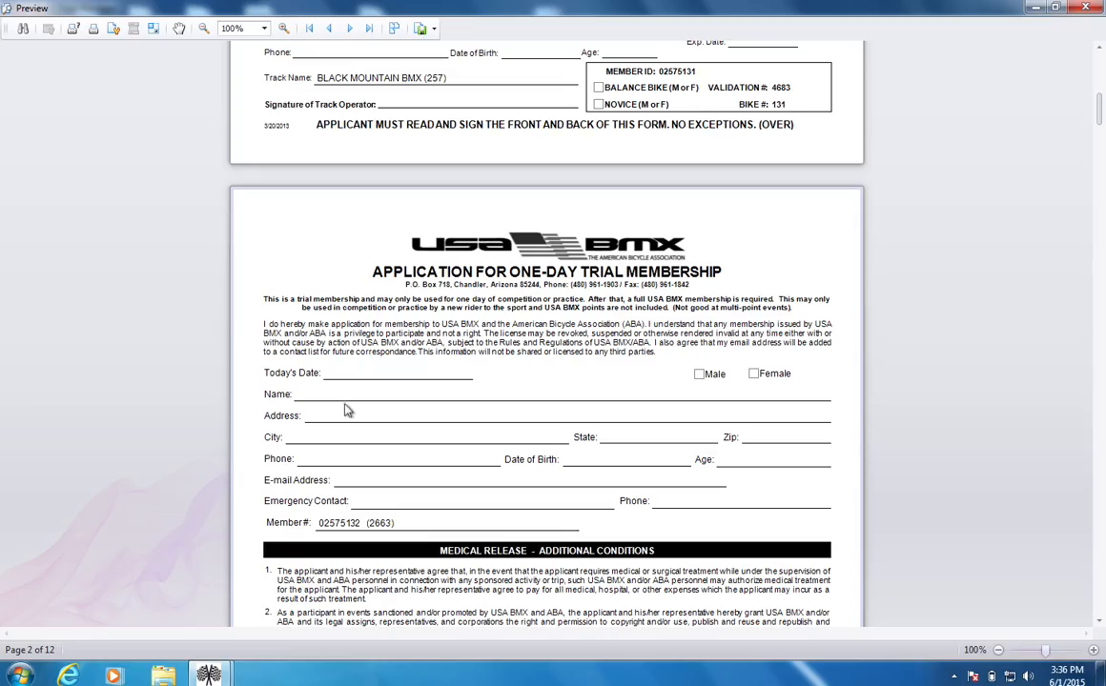
scroll(370, 533, "down", 11)
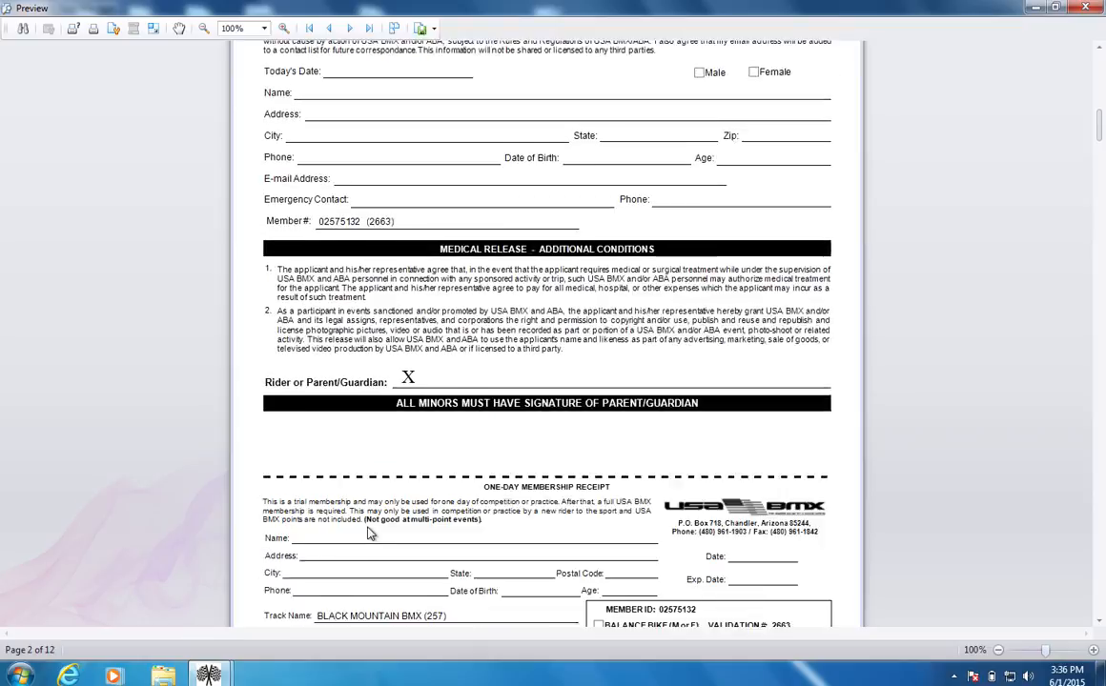
scroll(369, 534, "down", 6)
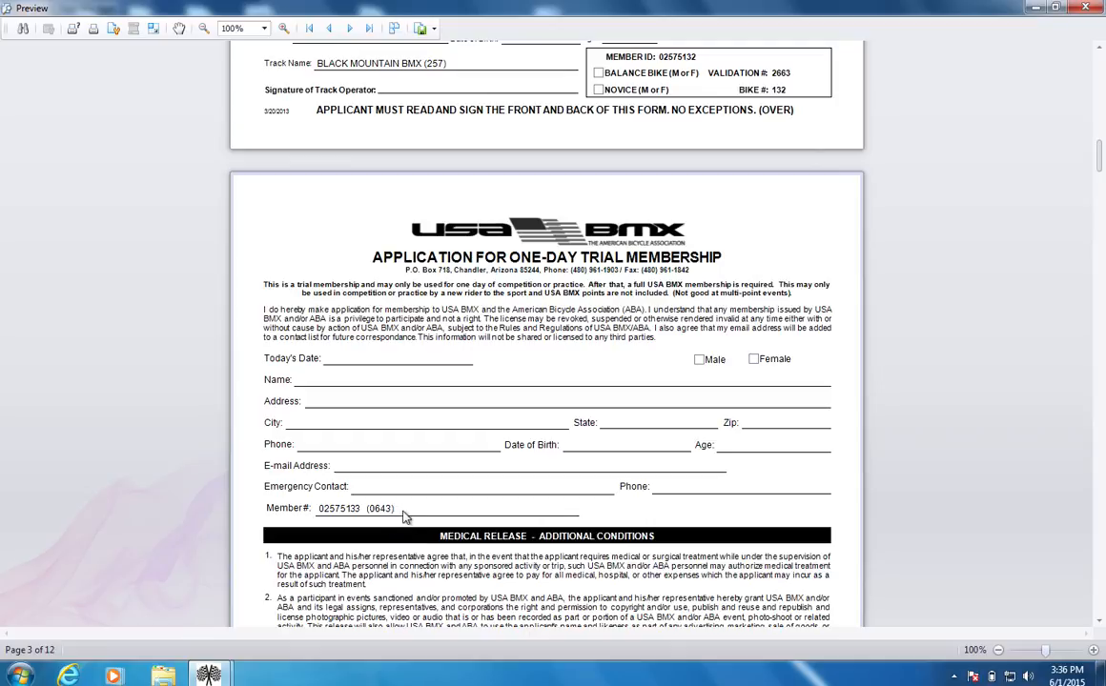
left_click(1086, 8)
Revisit the Preprint Applications options, try the Full Member and 30-Day Trial types, and cancel without printing.
left_click(52, 25)
mouse_move(76, 60)
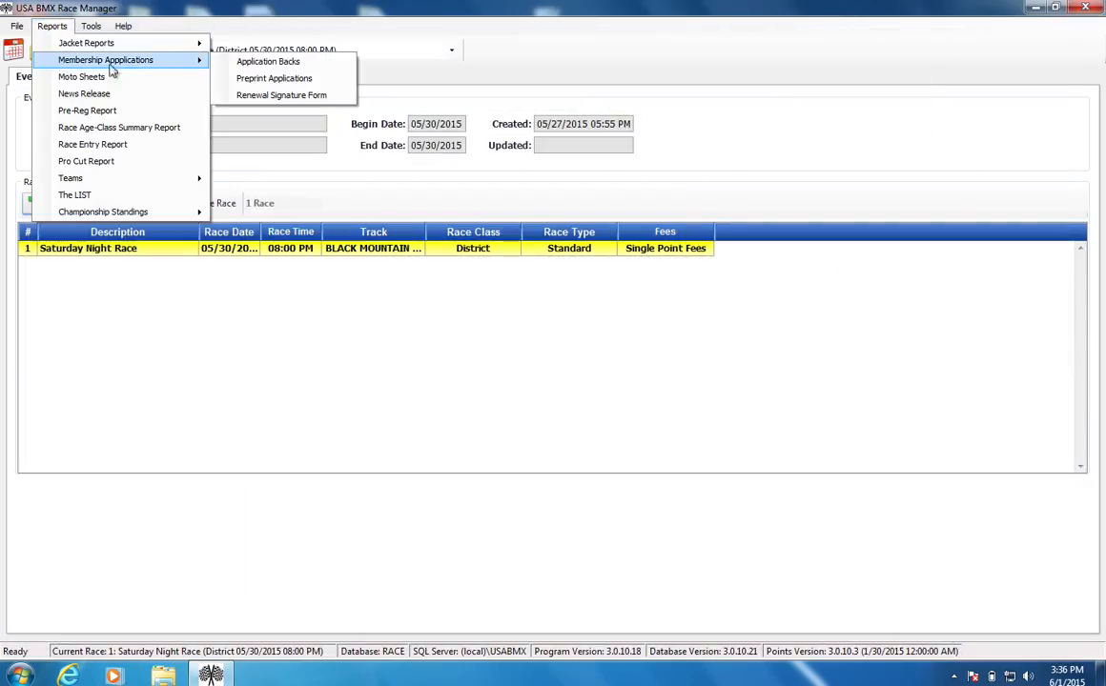
left_click(269, 81)
left_click(484, 346)
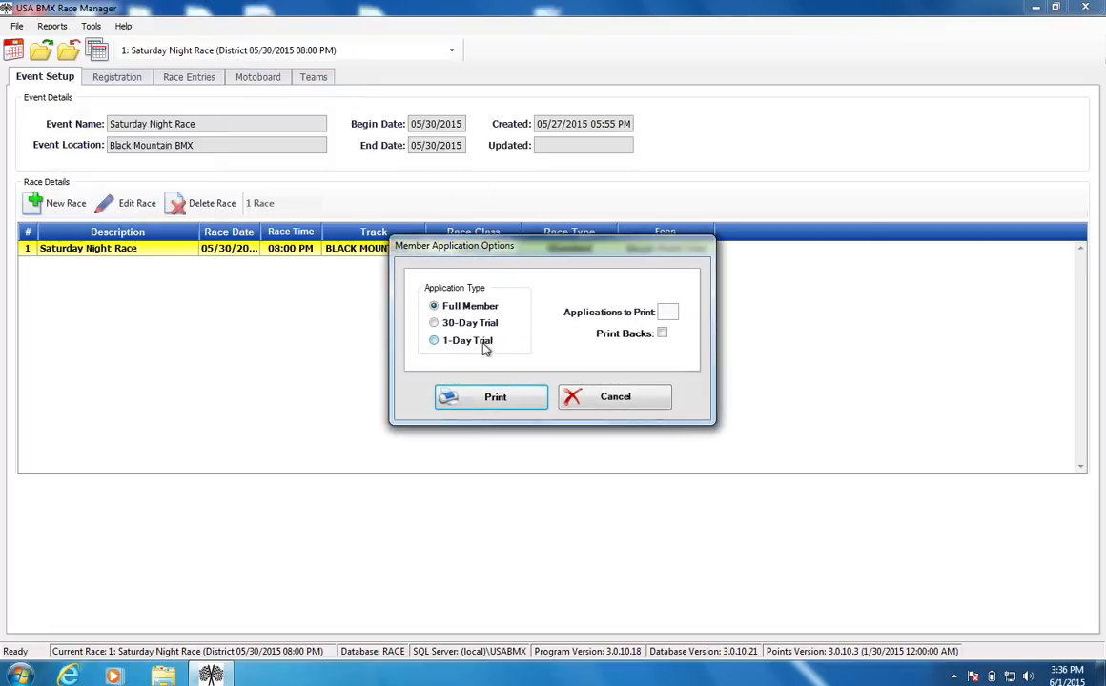
left_click(443, 307)
left_click(668, 312)
left_click(464, 323)
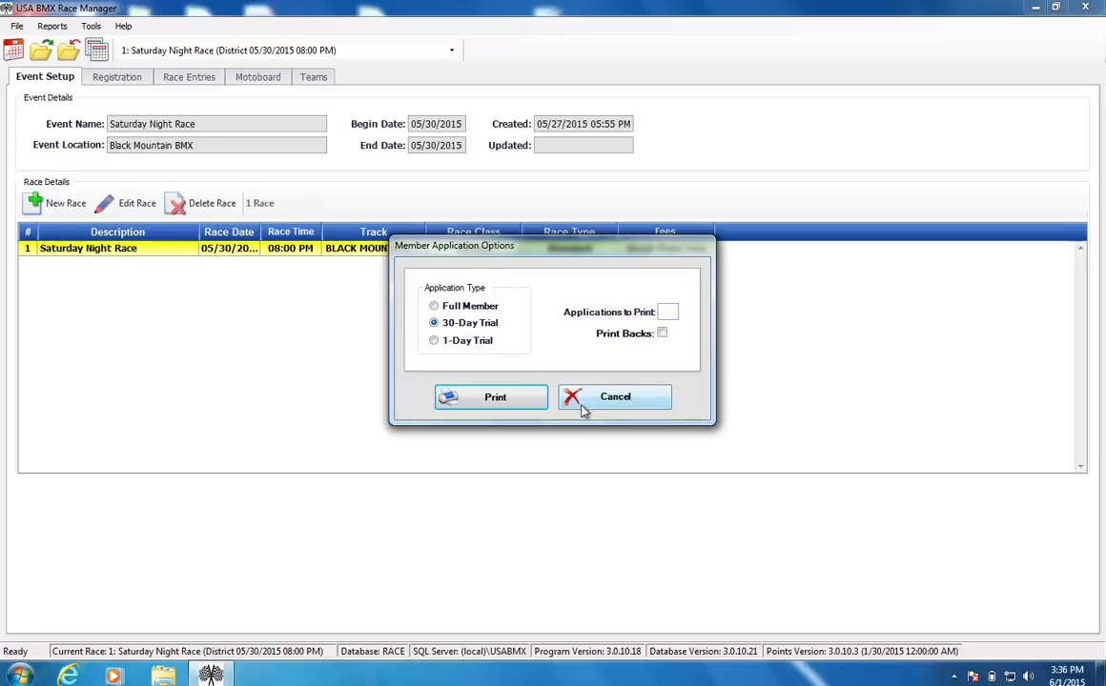
left_click(610, 398)
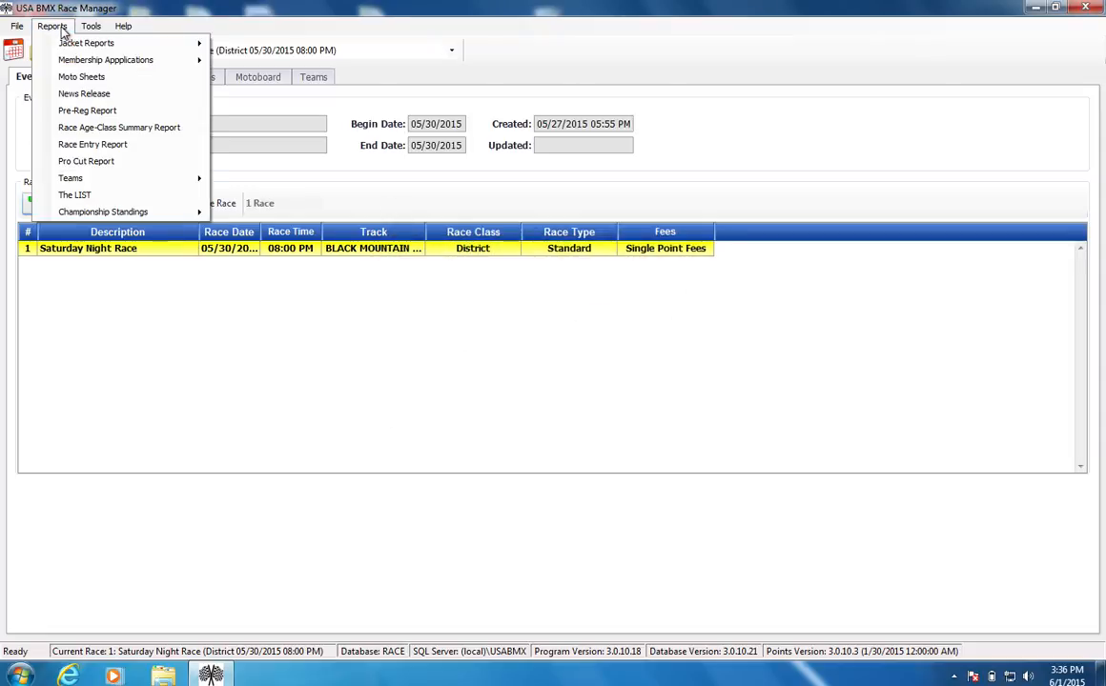
Bring up the Moto Sheets options and go through the Posting/Staging, Scoring and Announcing types and the age-class selection.
left_click(80, 77)
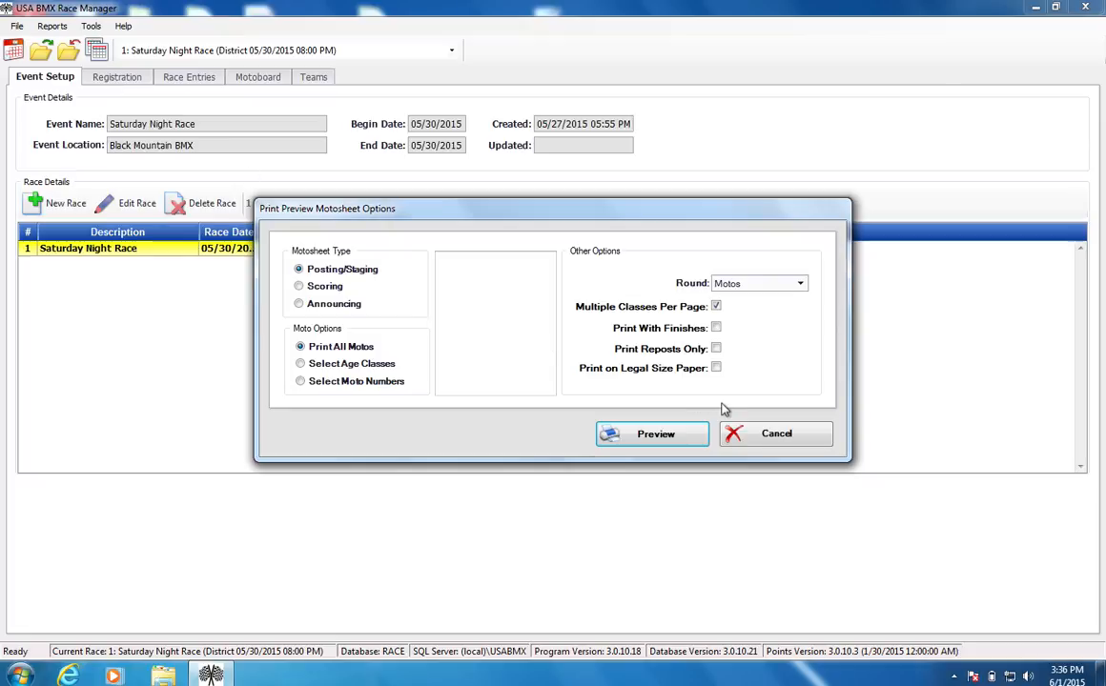
left_click(321, 287)
left_click(321, 270)
left_click(322, 286)
left_click(322, 303)
left_click(360, 364)
left_click(363, 349)
Try the Multiple Classes Per Page and Print With Finishes options for the moto sheets, and cancel the preview setup.
left_click(719, 308)
left_click(720, 309)
left_click(716, 330)
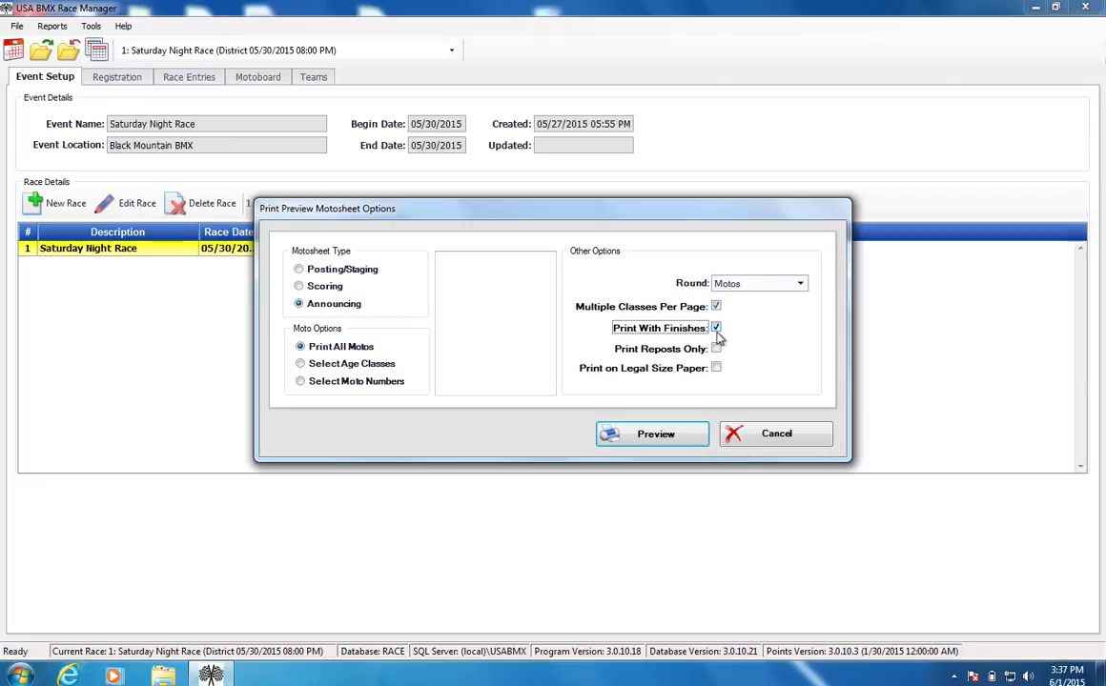
left_click(718, 331)
left_click(717, 330)
left_click(753, 434)
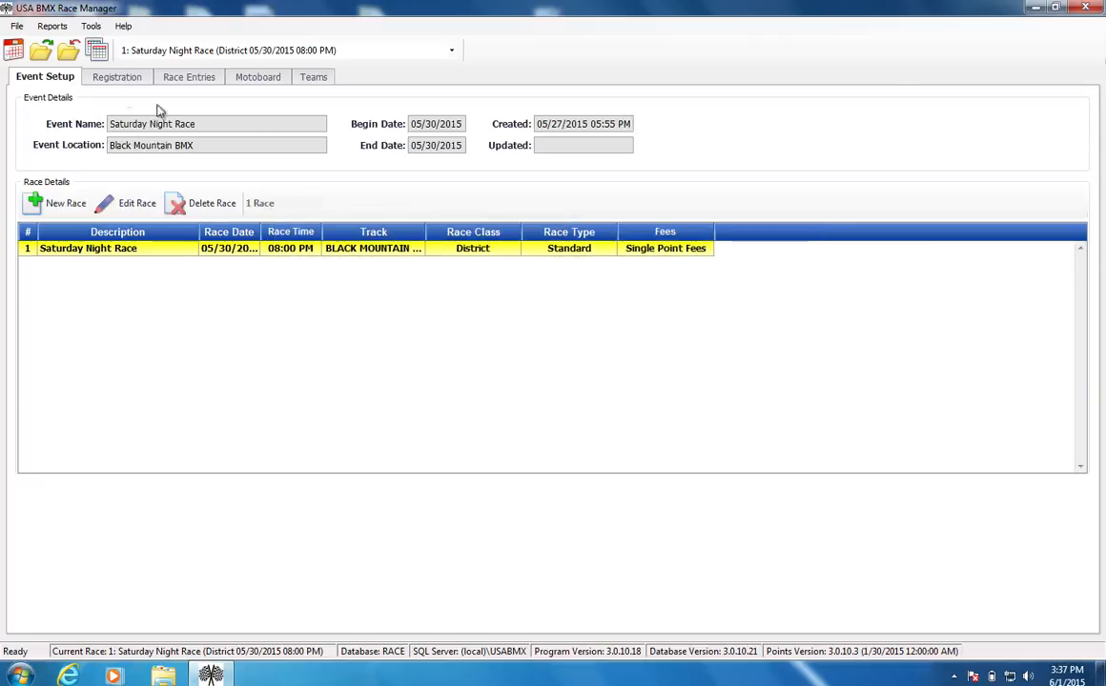
Preview the Pre-Reg Report for the Saturday Night Race, check its rider and class columns, and close it.
left_click(48, 26)
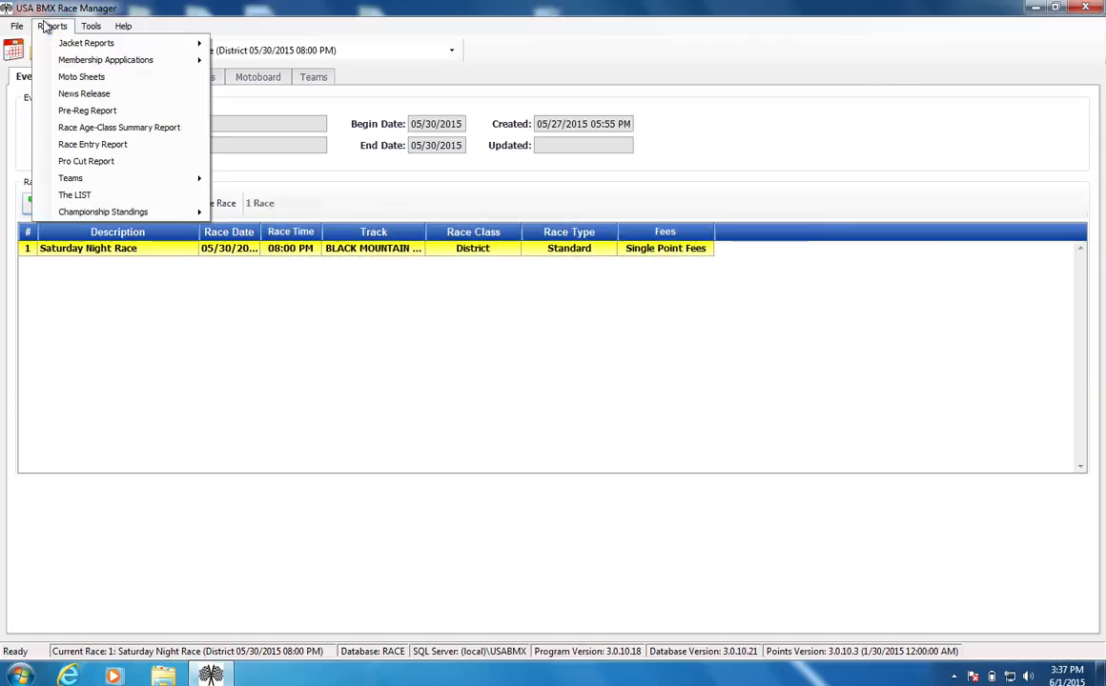
left_click(63, 112)
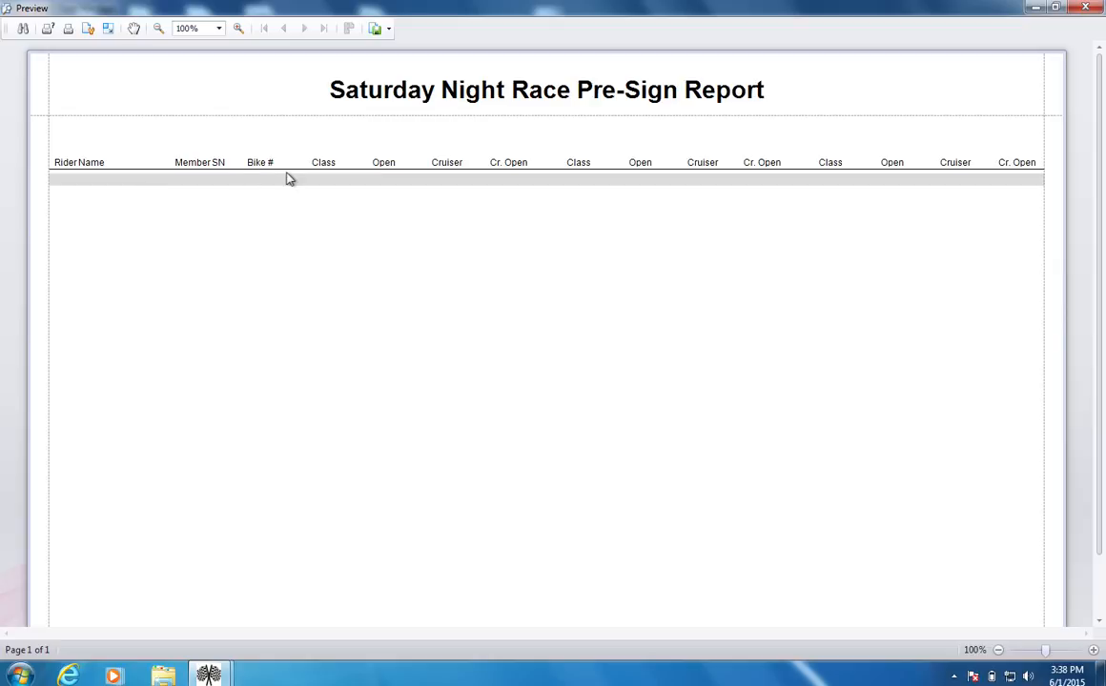
left_click(1085, 7)
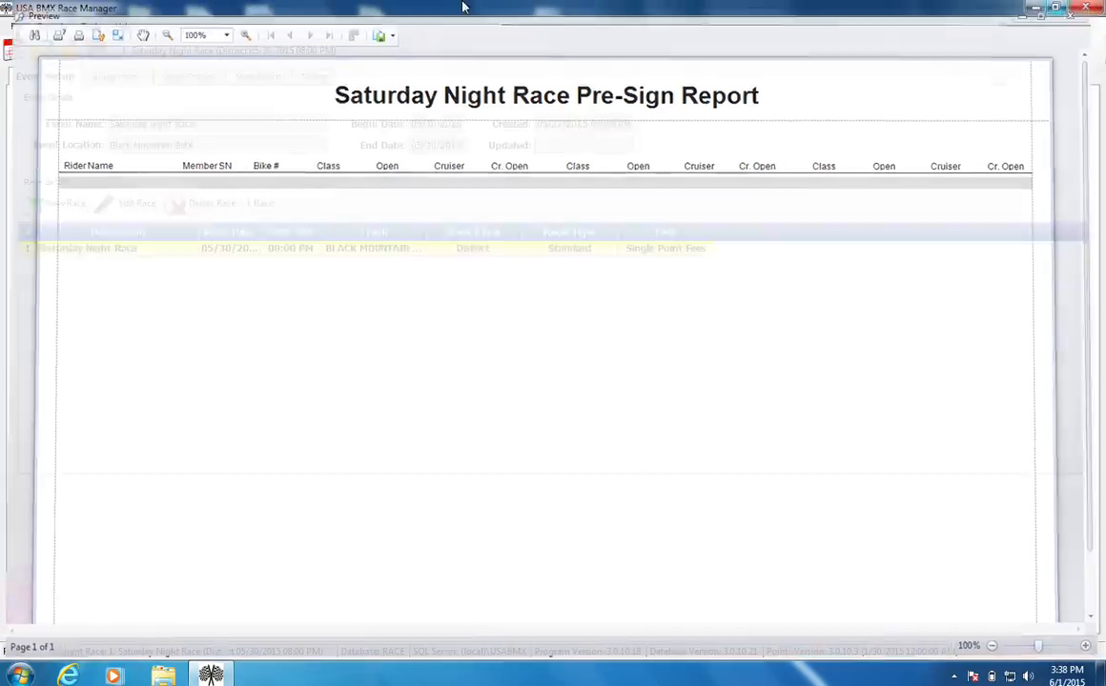
Try to preview the Race Entry Report for the 05/30/2015 Saturday Night Race.
left_click(53, 26)
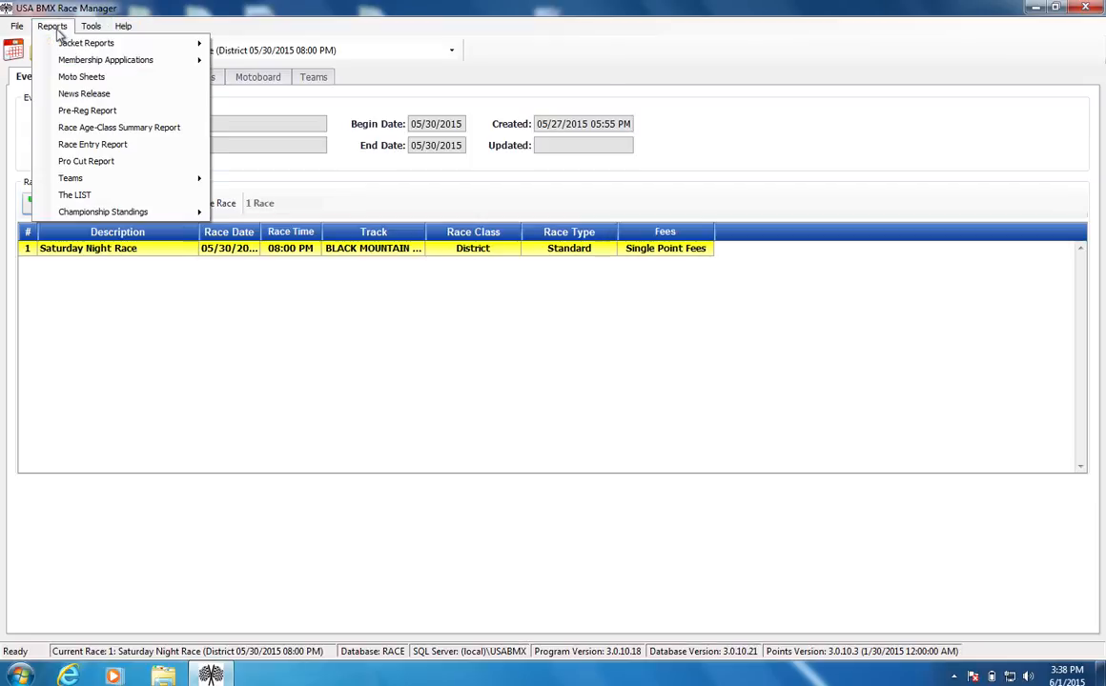
left_click(88, 143)
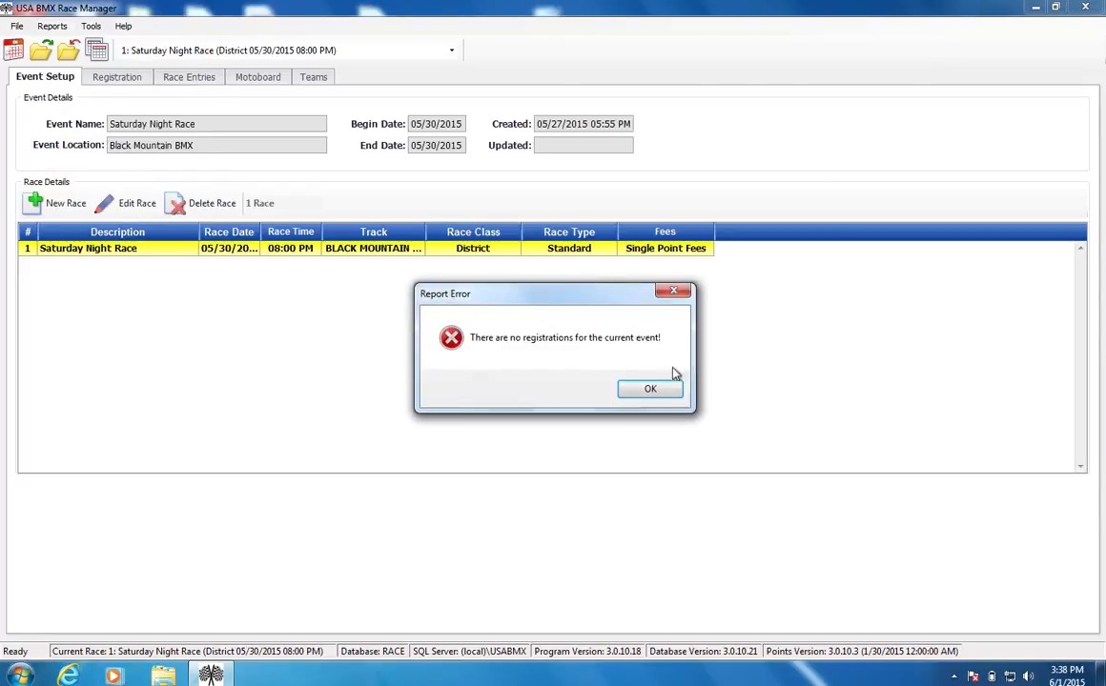
left_click(648, 389)
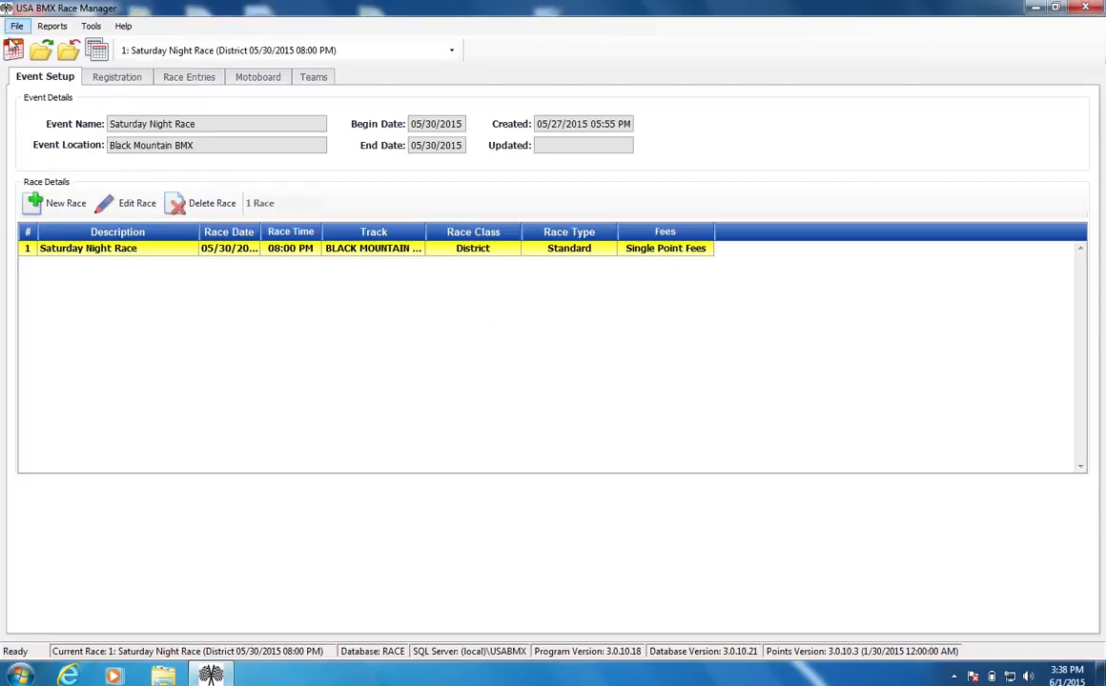
Open the Saturday Night Race event dated 05/23/2015 in place of the current event.
left_click(486, 311)
left_click(646, 425)
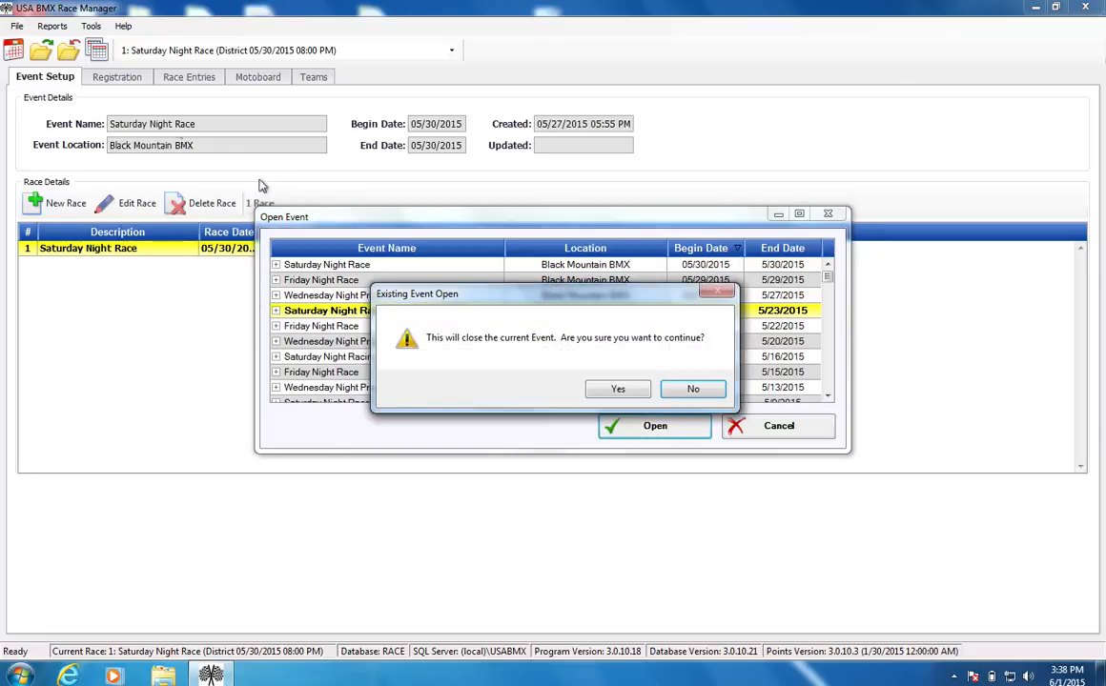
left_click(618, 389)
Preview the Race Entry Report for the 05/23/2015 event, review the registered riders and their classes, and close it.
left_click(52, 26)
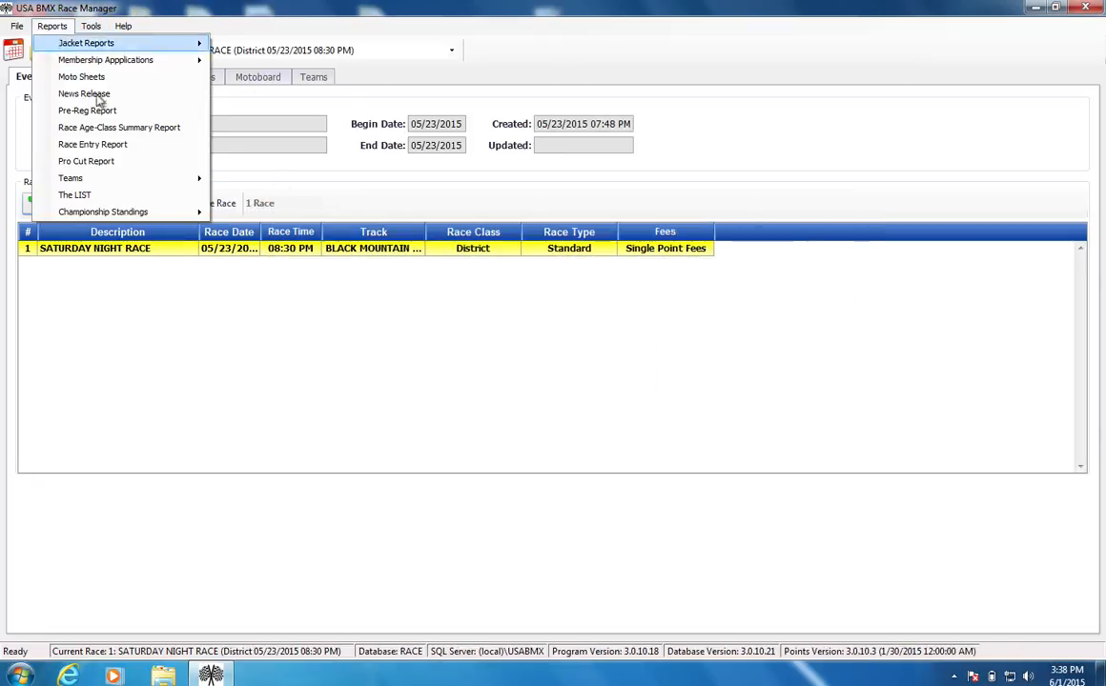
left_click(93, 144)
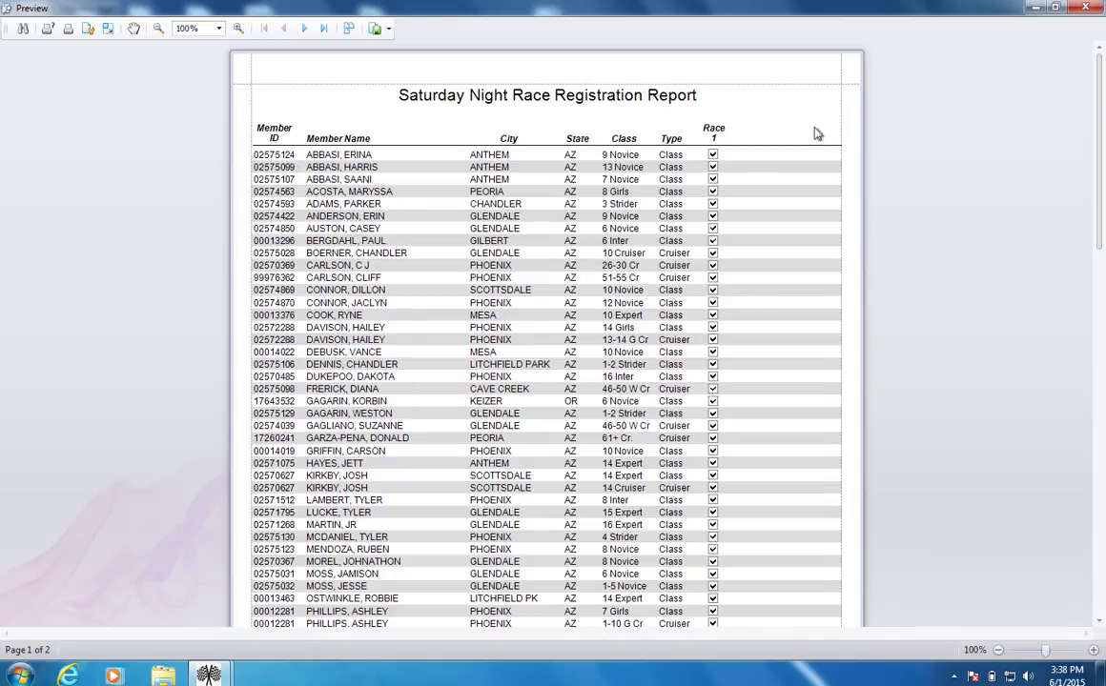
left_click(1085, 8)
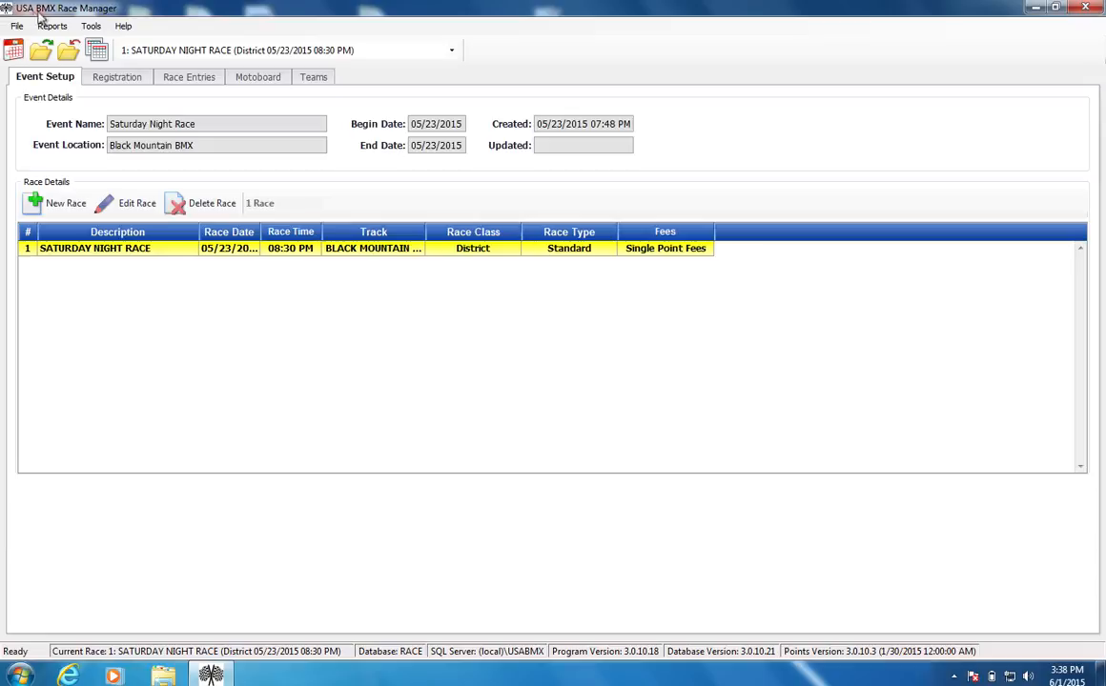
Preview the Race Age-Class Summary Report, review the rider totals, trophy counts and making classes, and close it.
left_click(51, 25)
left_click(78, 124)
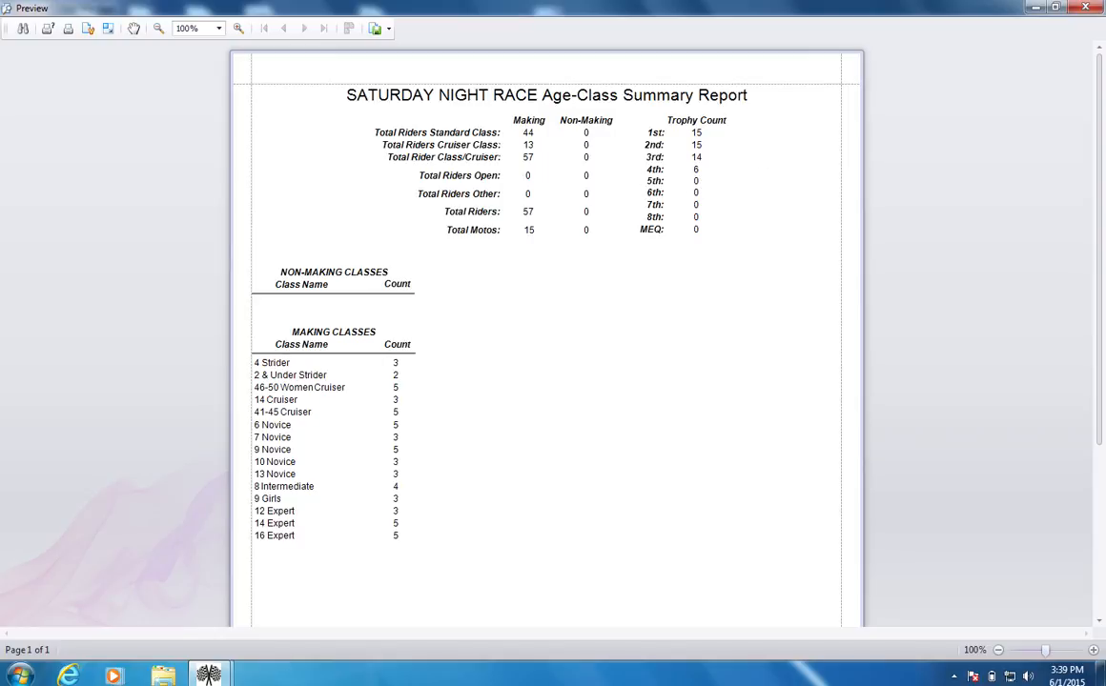
left_click(1087, 6)
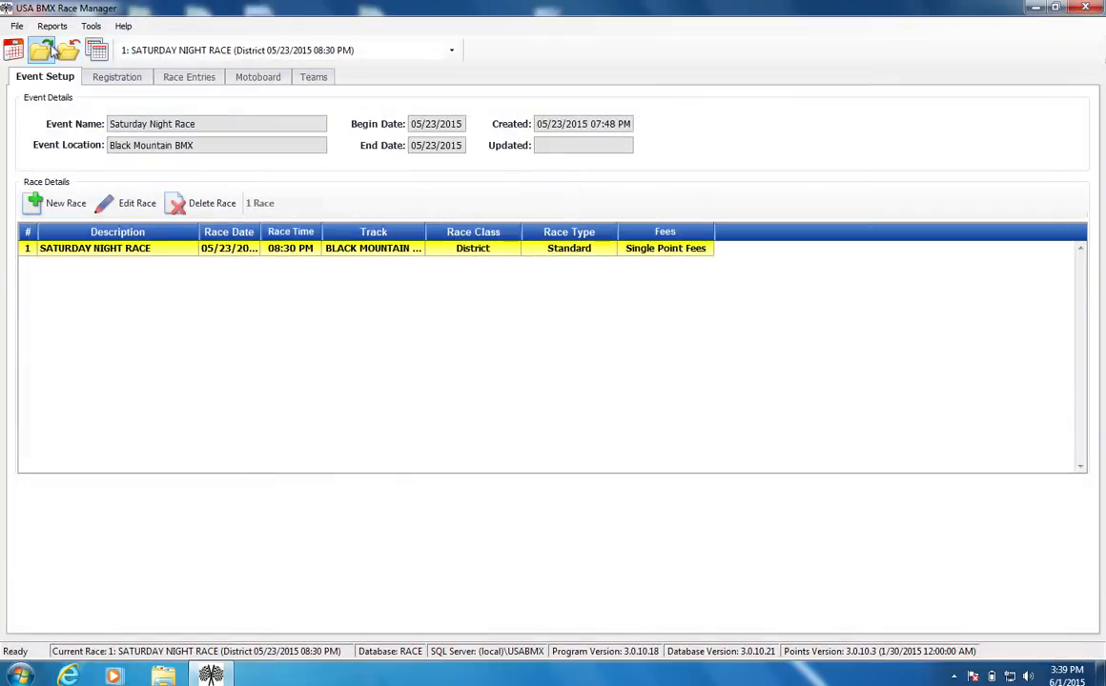
Look over the available Teams reports and view the race's team list, returning to rider registration.
left_click(53, 26)
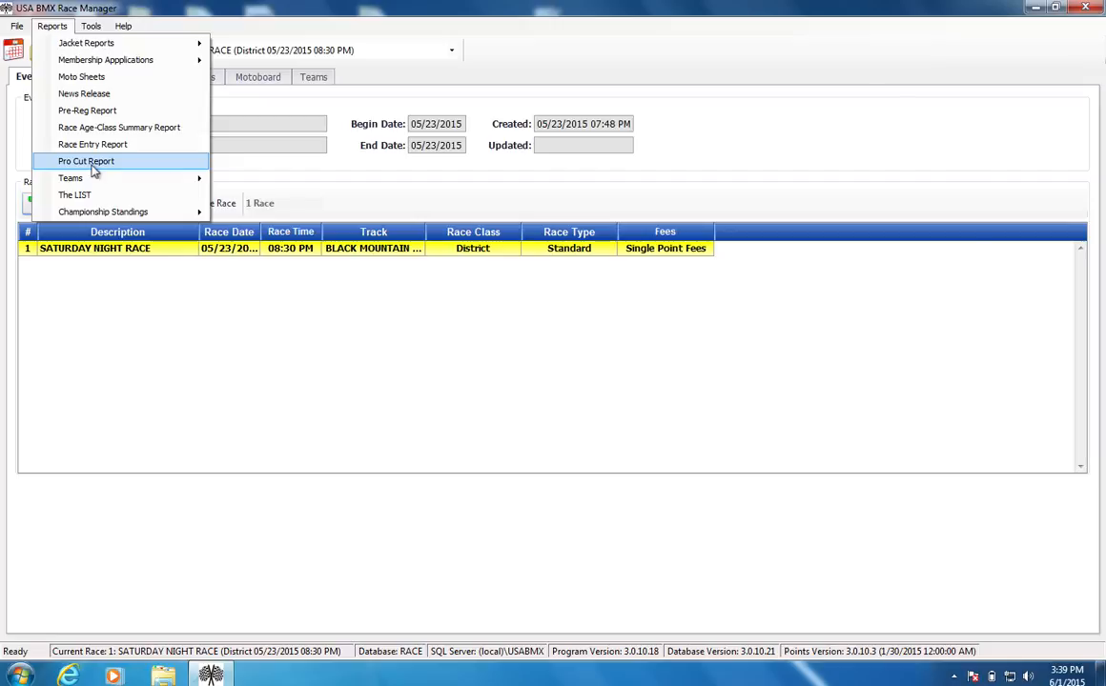
mouse_move(101, 185)
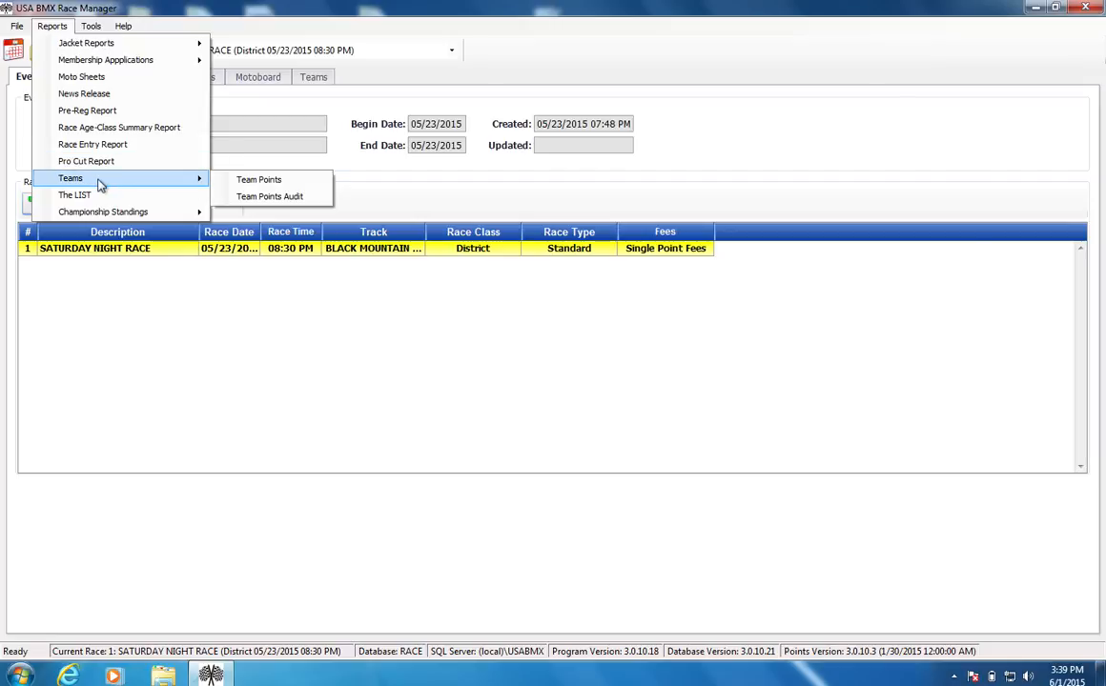
left_click(320, 84)
left_click(319, 83)
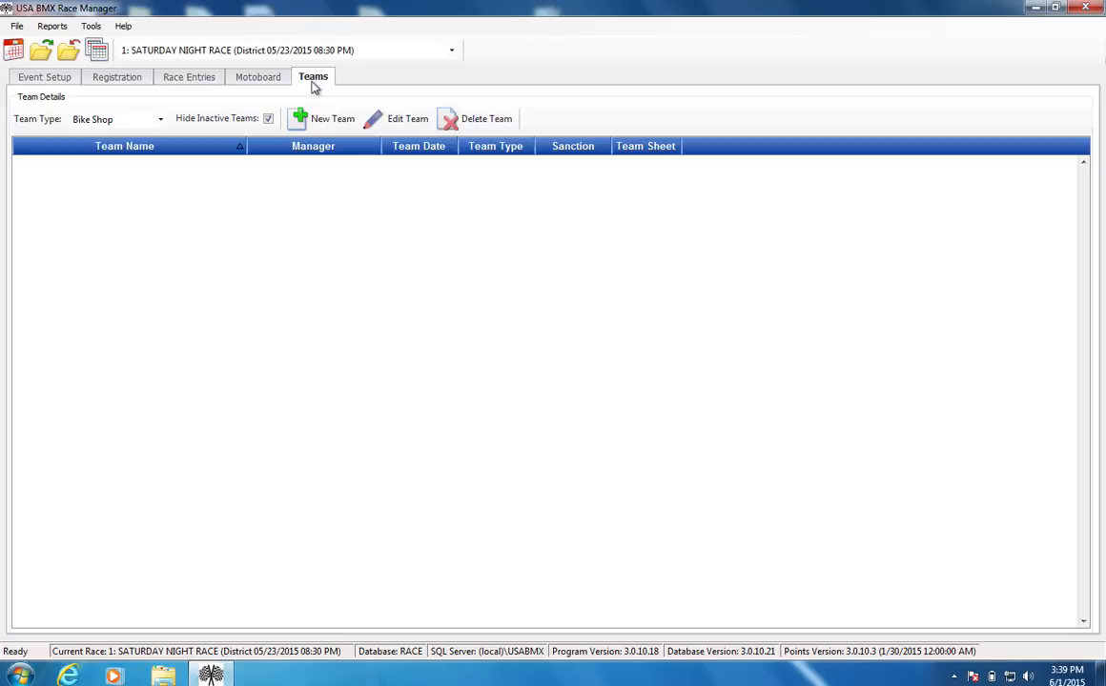
left_click(103, 83)
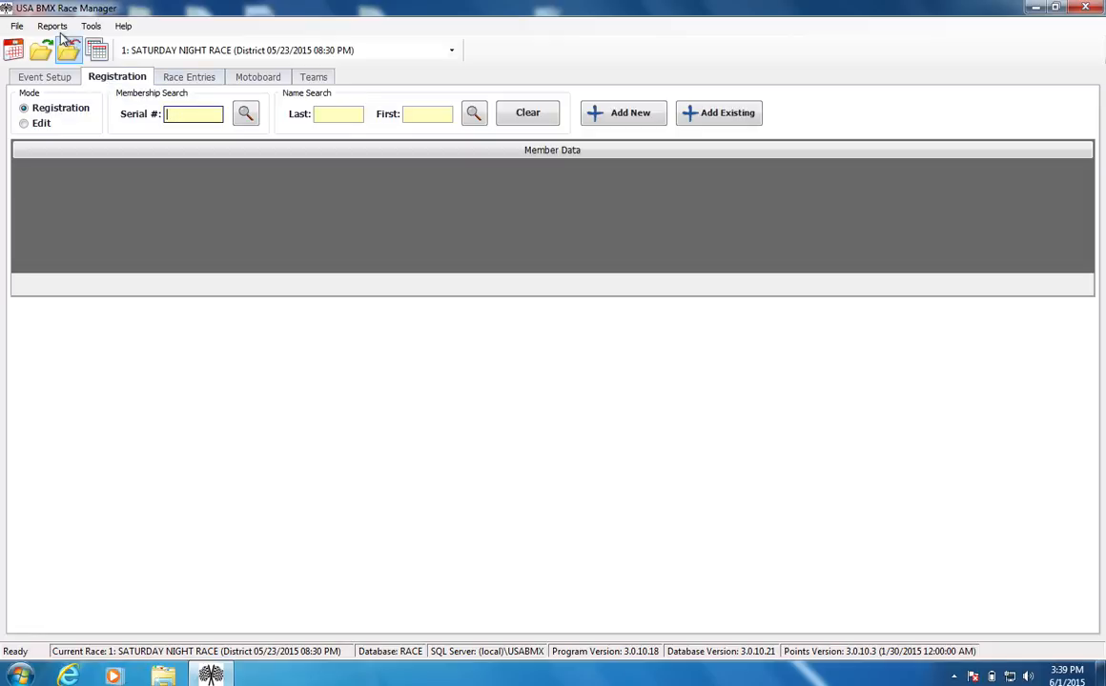
Preview The LIST report for the Saturday Night Race, review its age class, rider and qualifier columns, and close it.
left_click(52, 25)
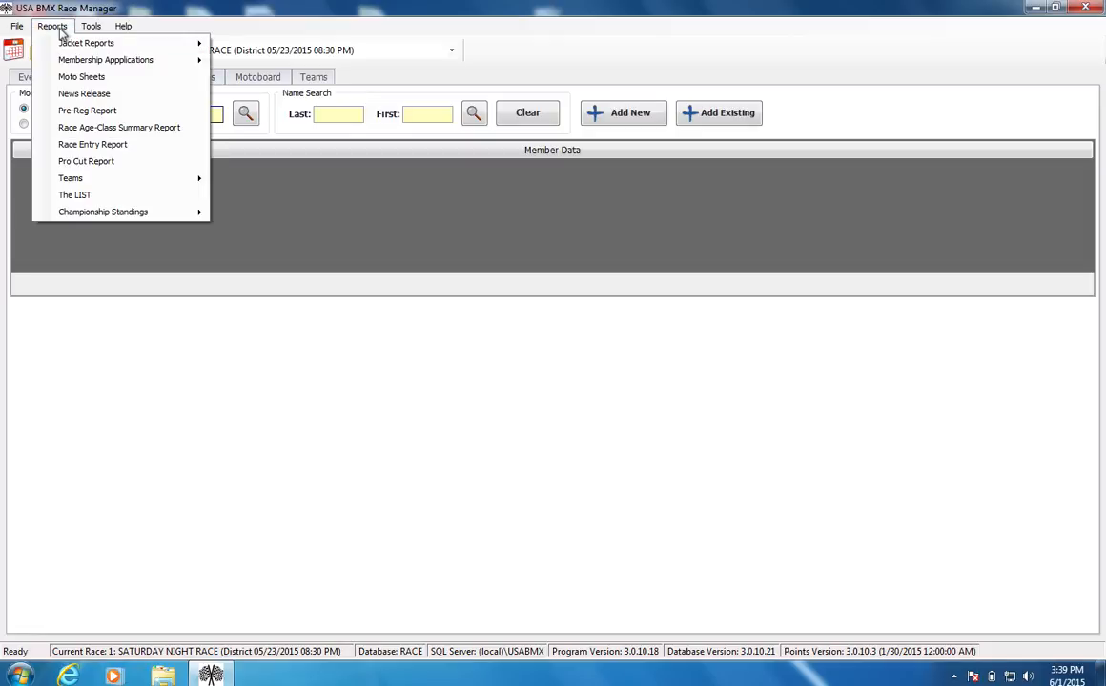
left_click(76, 195)
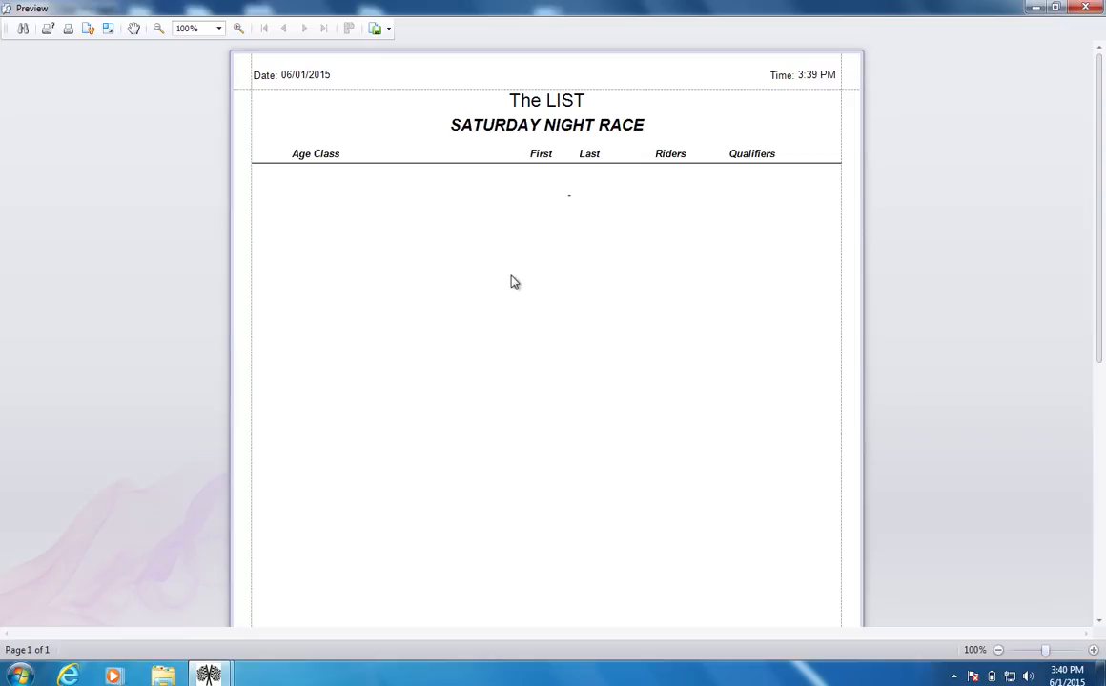
left_click(1085, 7)
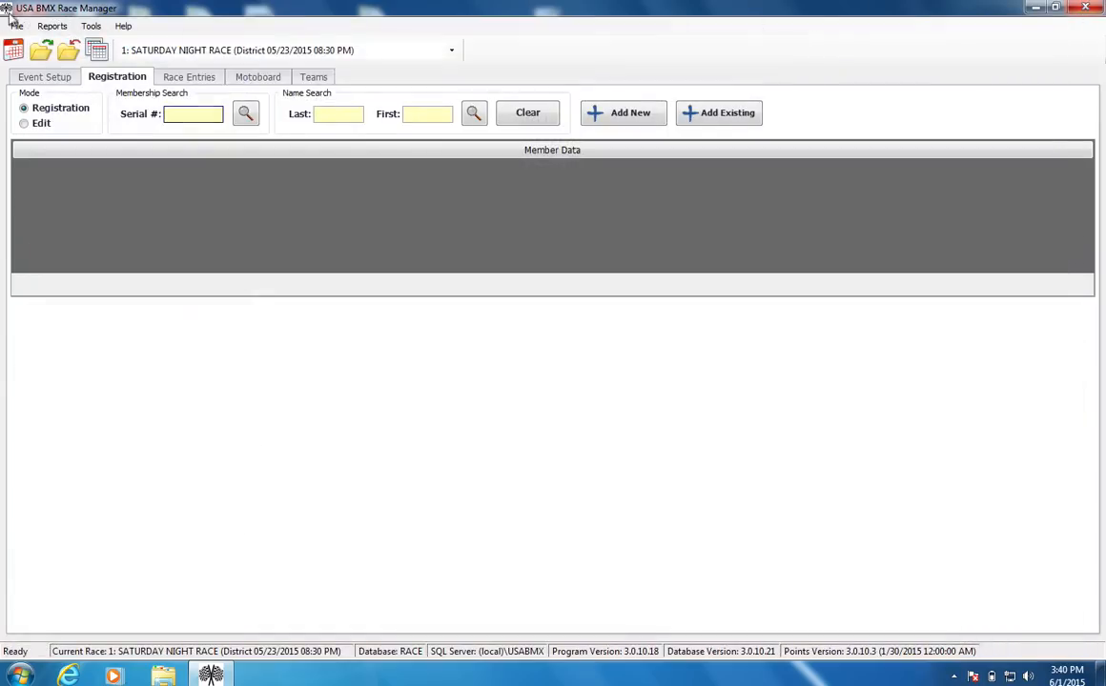
Examine which Championship Standings reports are offered for each series, from Disney Cup and Divisional through State/Provincial.
left_click(49, 27)
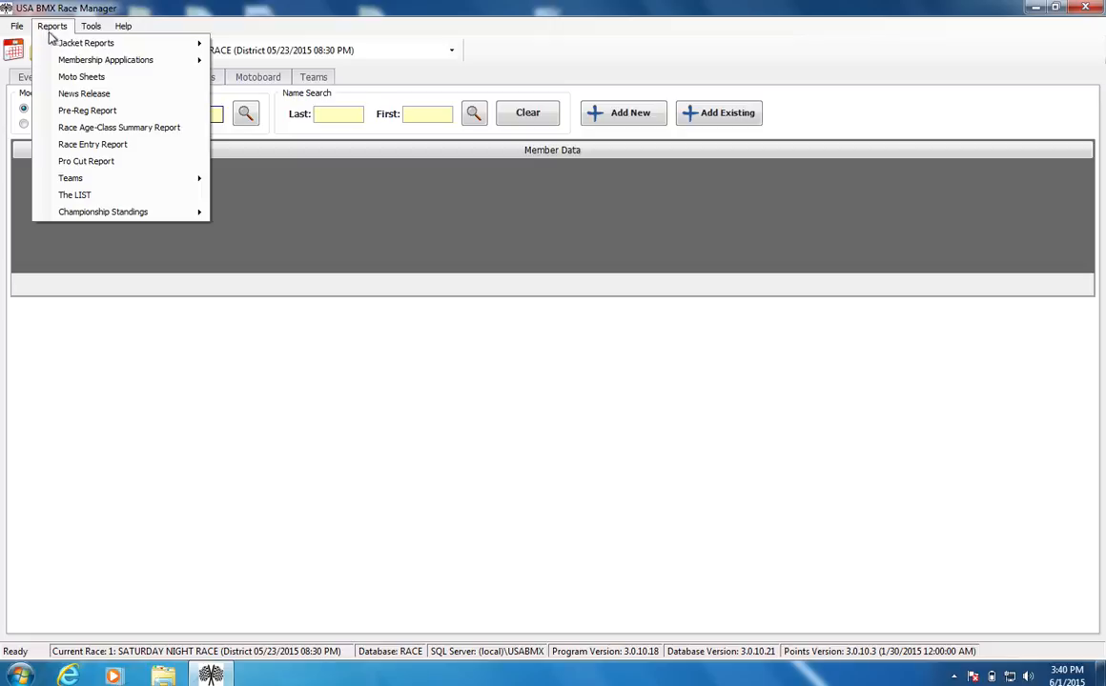
mouse_move(120, 216)
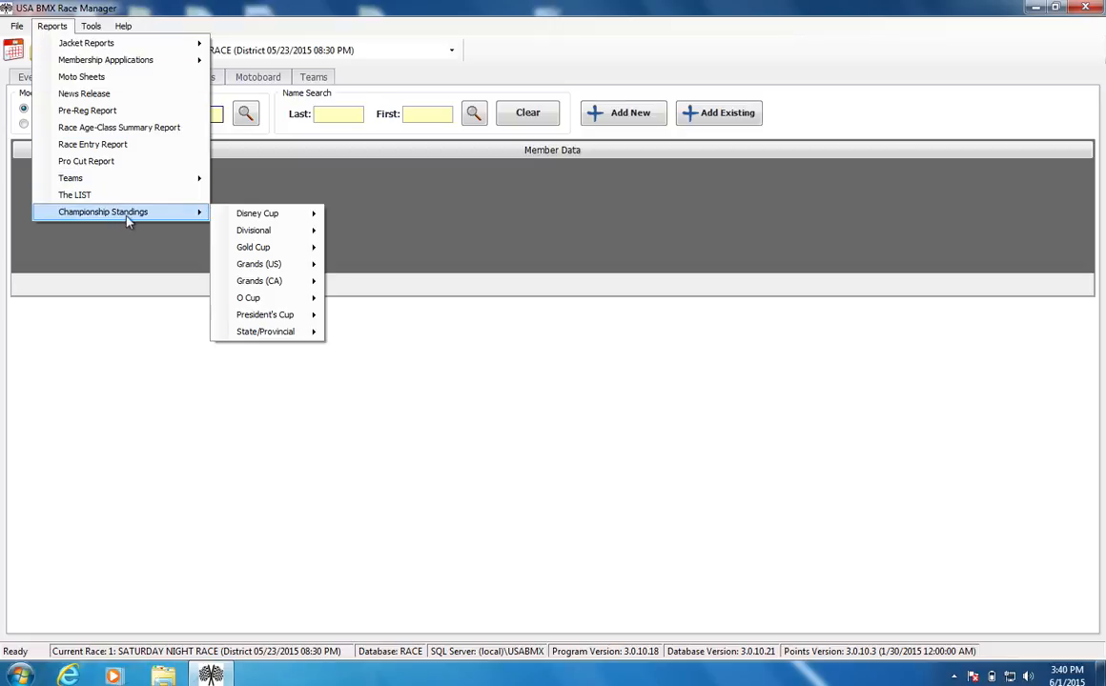
mouse_move(159, 219)
mouse_move(255, 218)
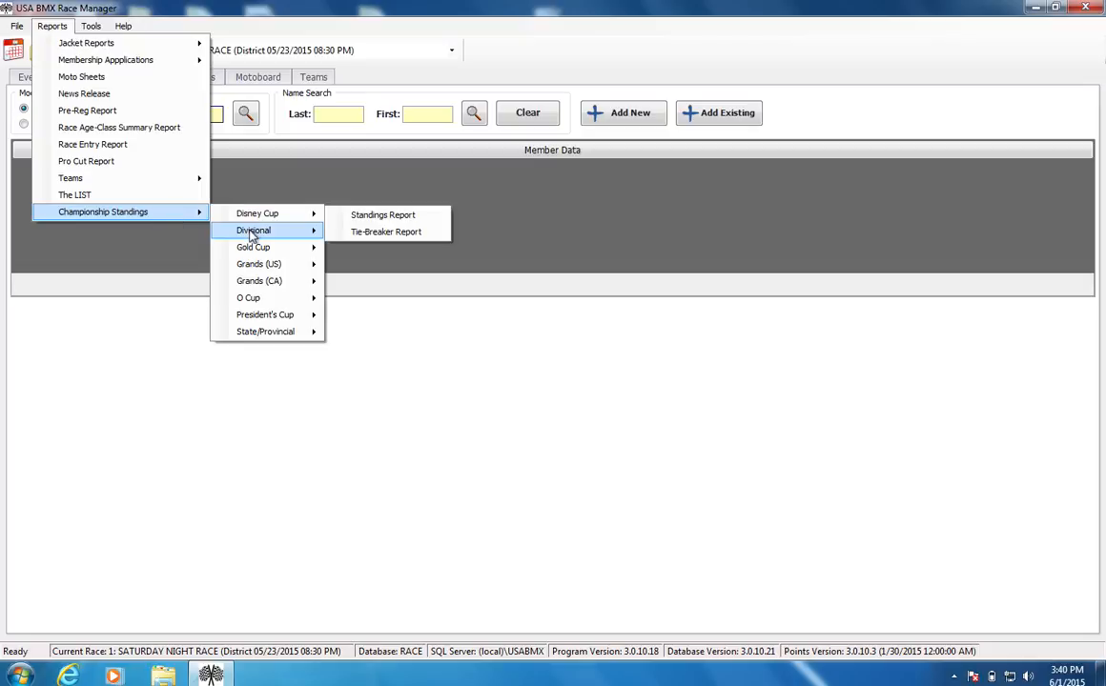
mouse_move(253, 253)
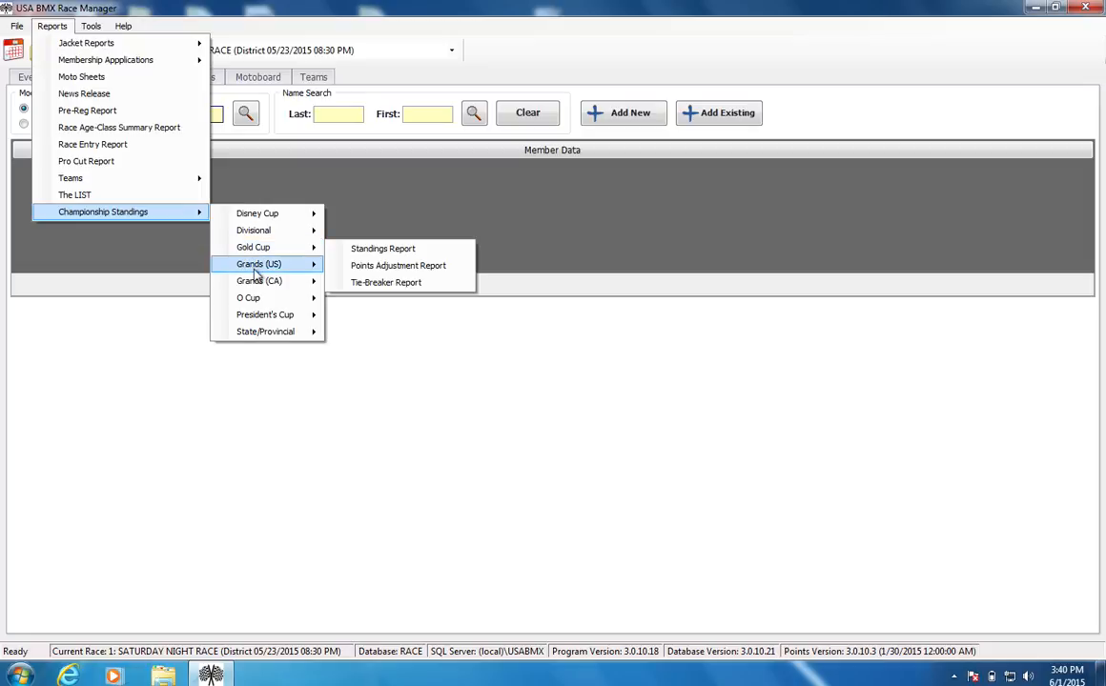
mouse_move(256, 286)
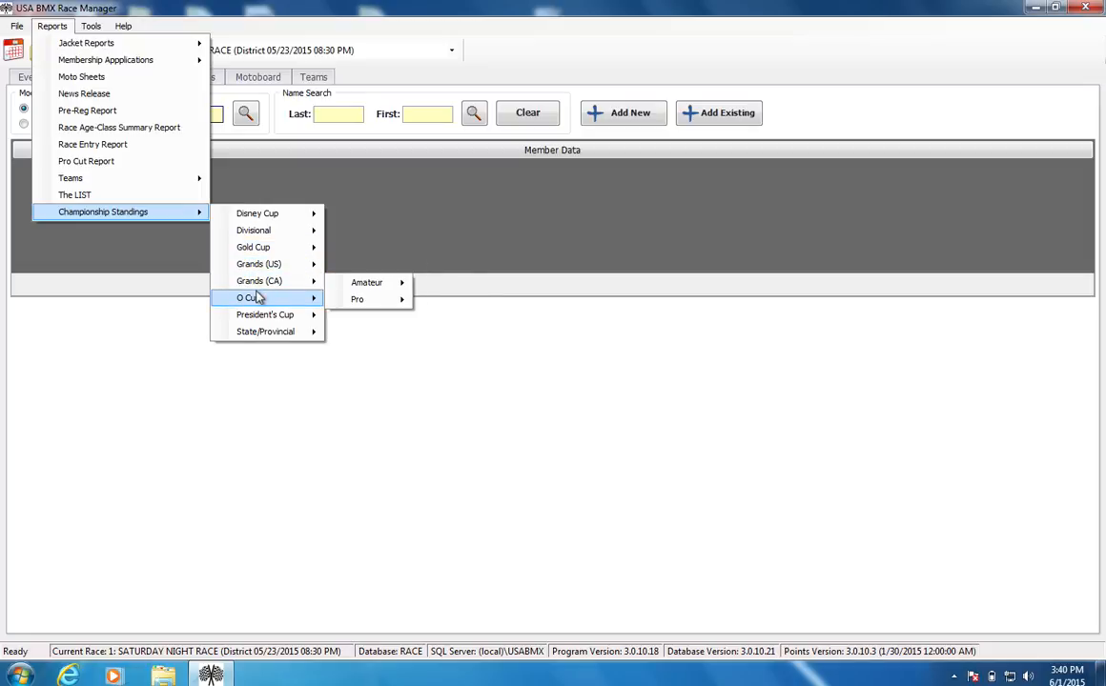
mouse_move(279, 270)
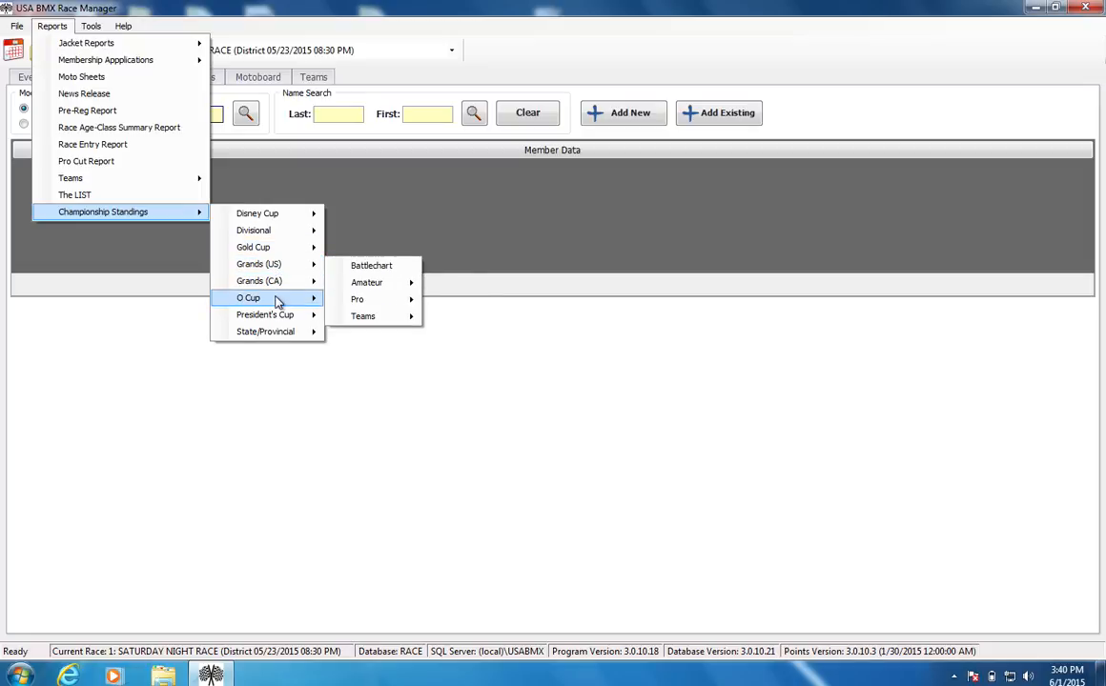
mouse_move(275, 318)
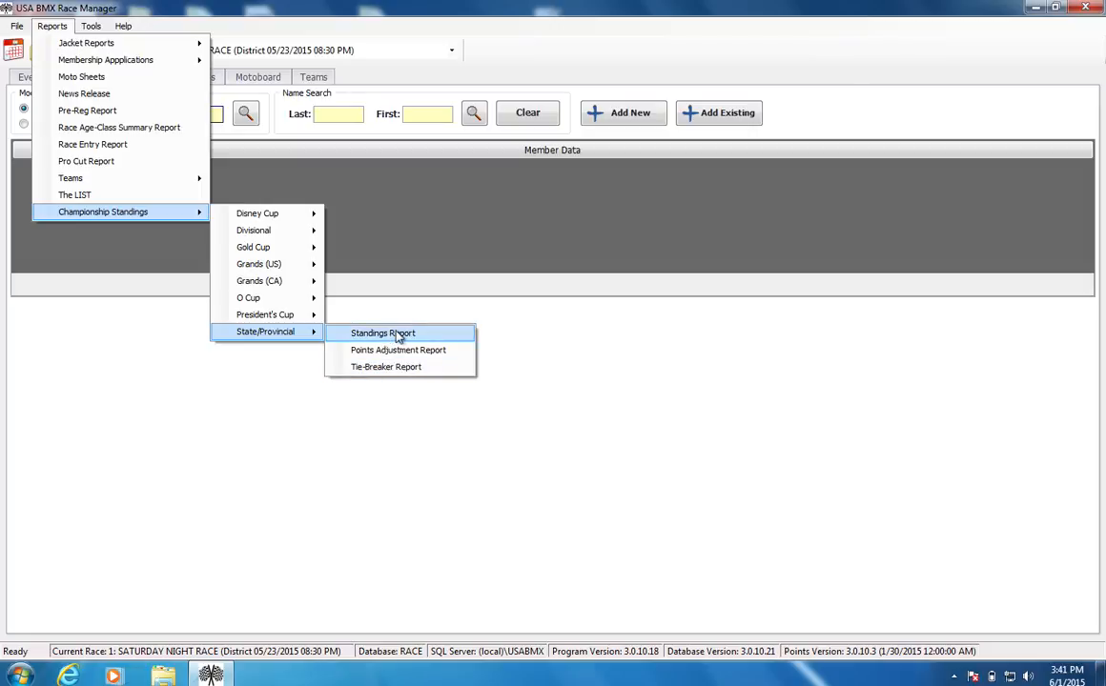
left_click(405, 214)
Check the available Help options and review the event setup, registration and race entries of the Saturday Night Race.
left_click(125, 26)
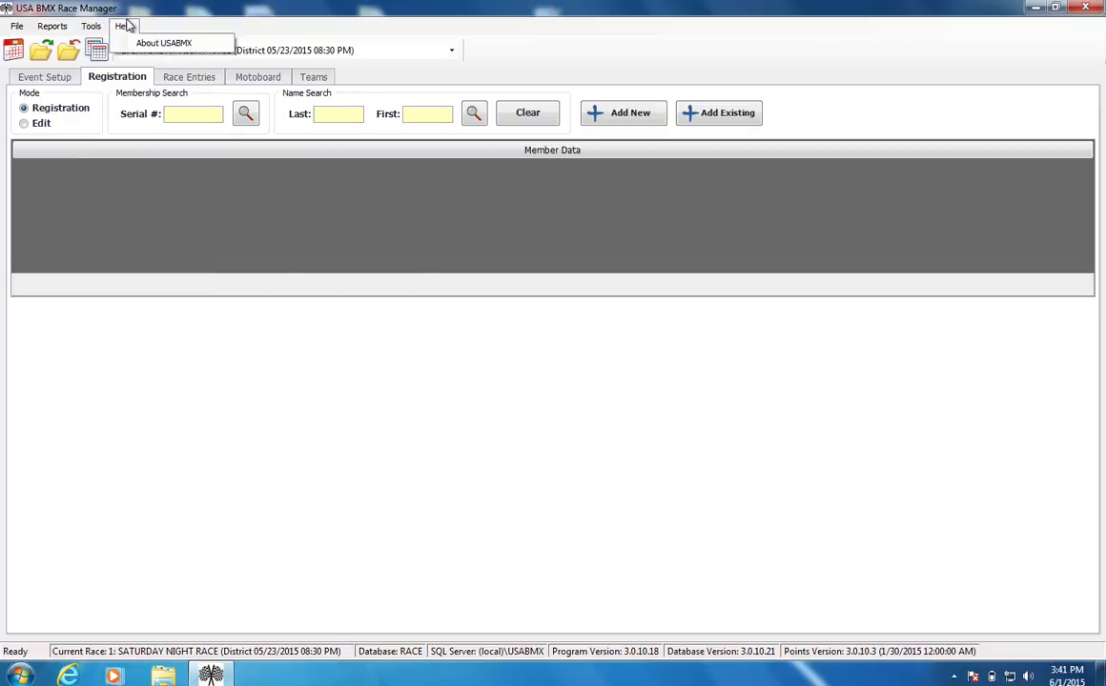
left_click(126, 26)
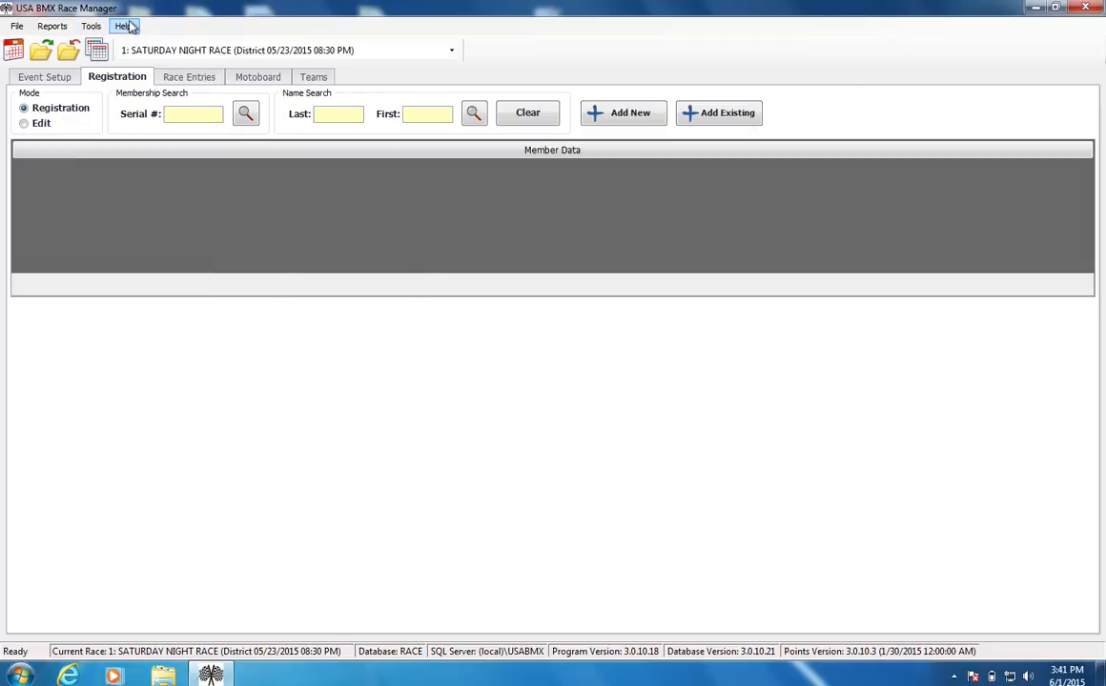
left_click(48, 78)
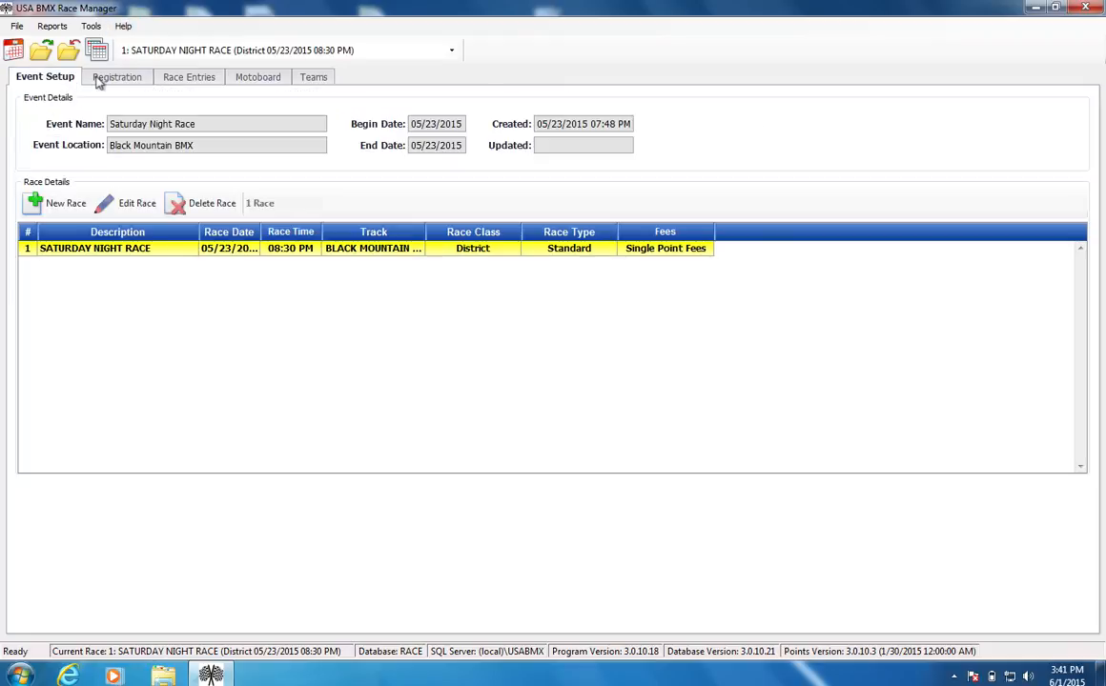
left_click(104, 79)
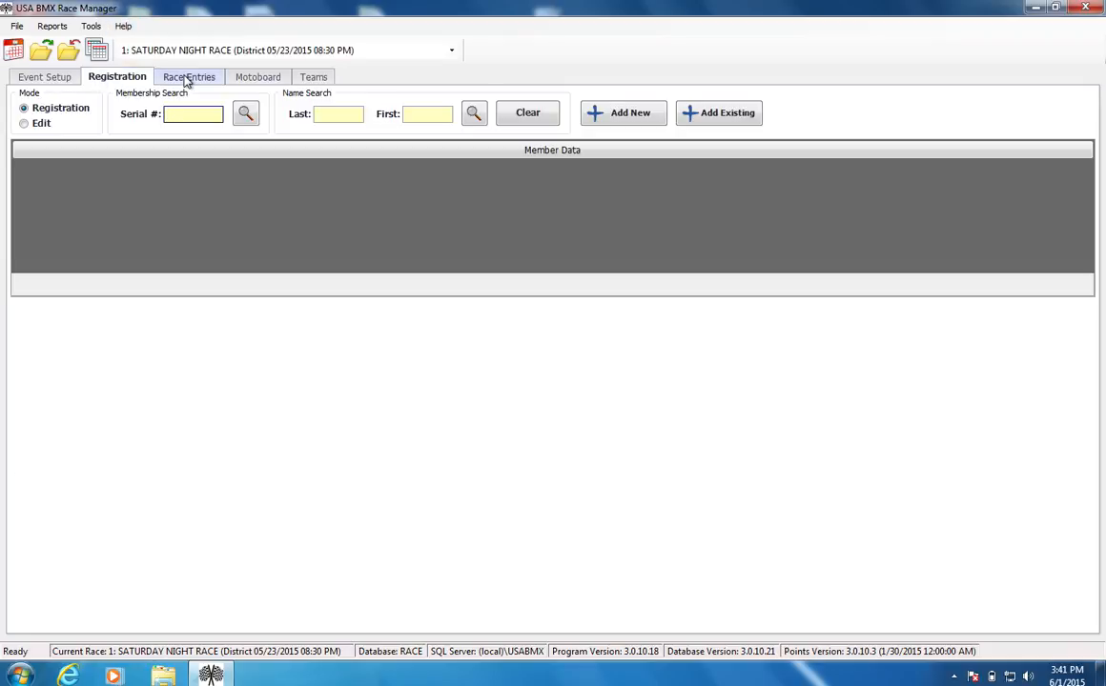
left_click(182, 76)
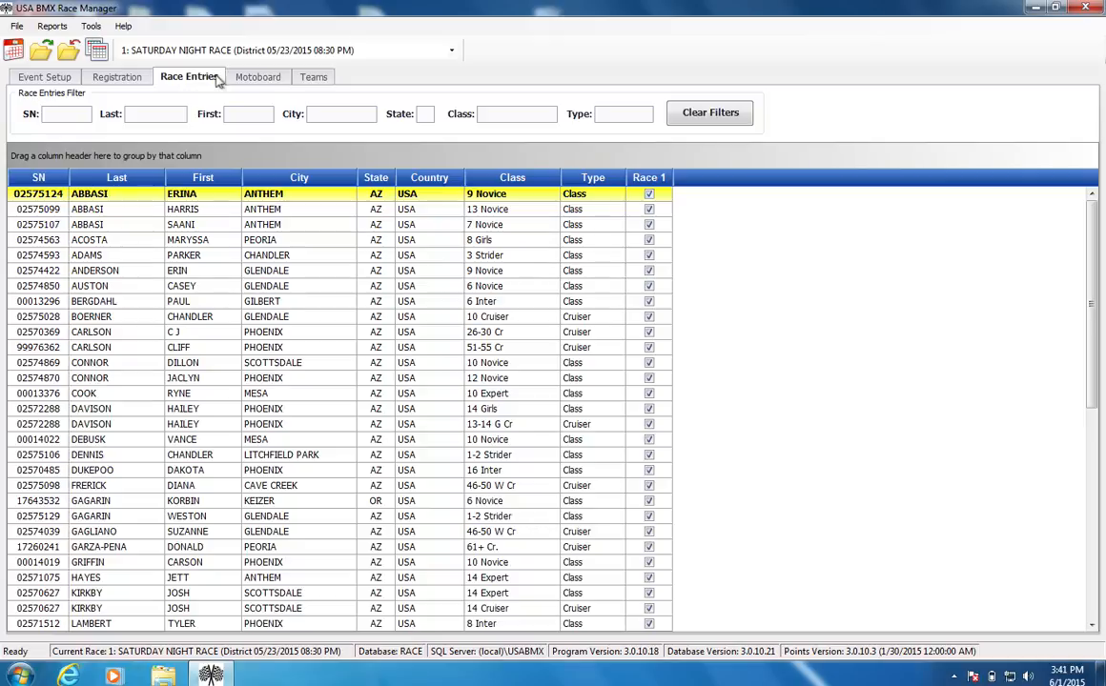
left_click(132, 80)
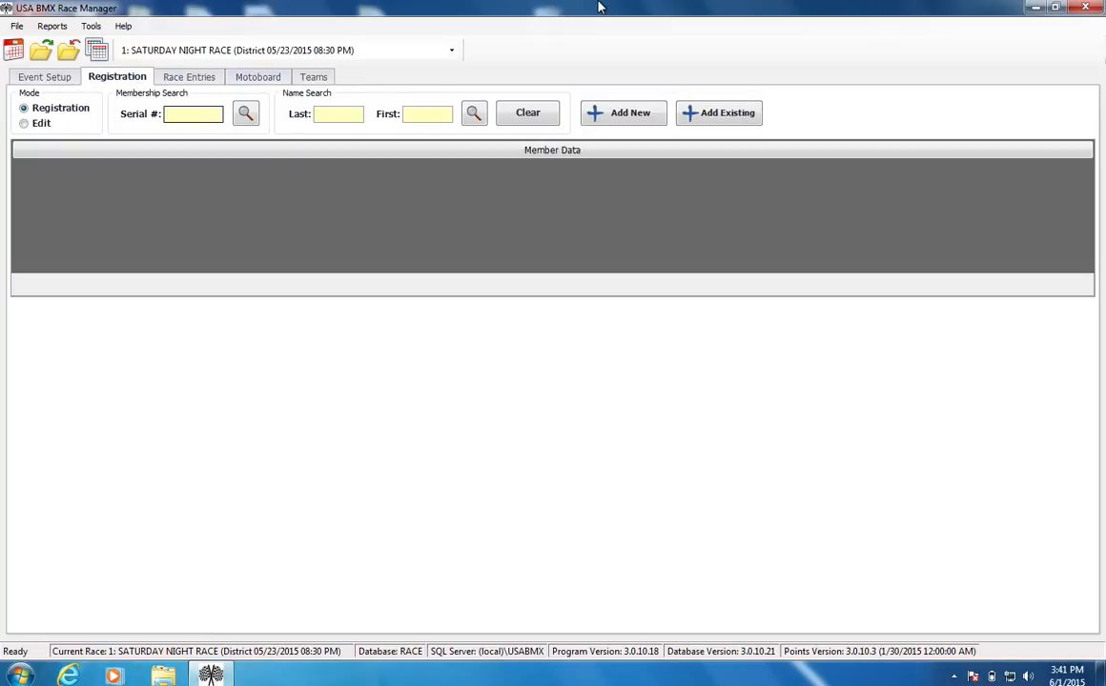
mouse_move(680, 3)
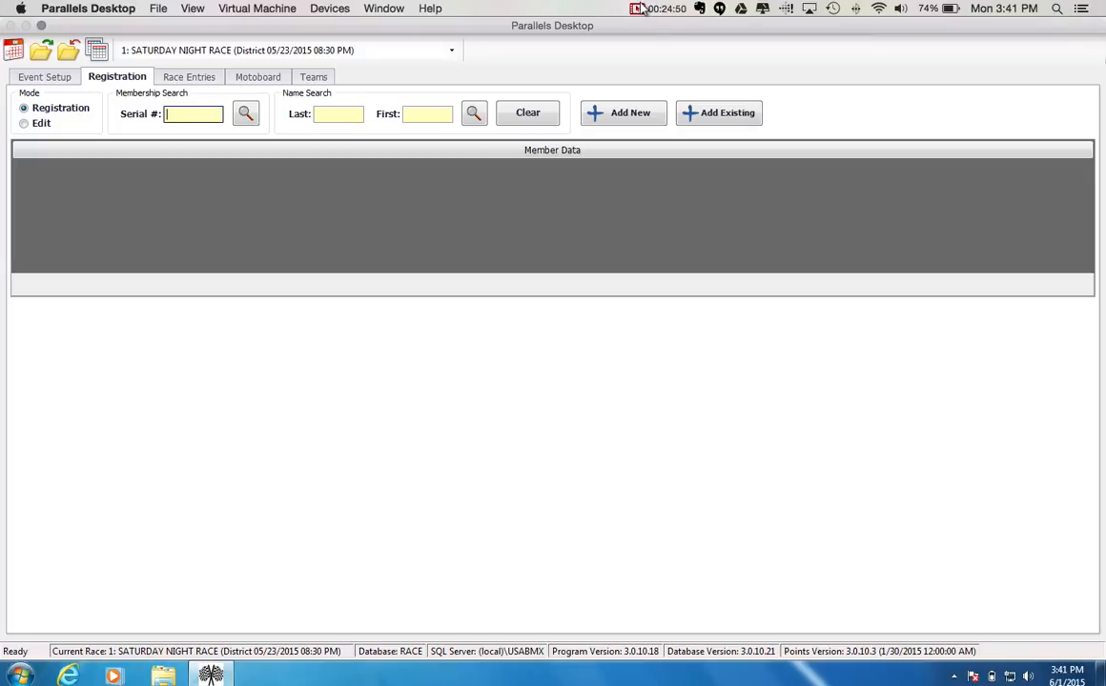
left_click(642, 7)
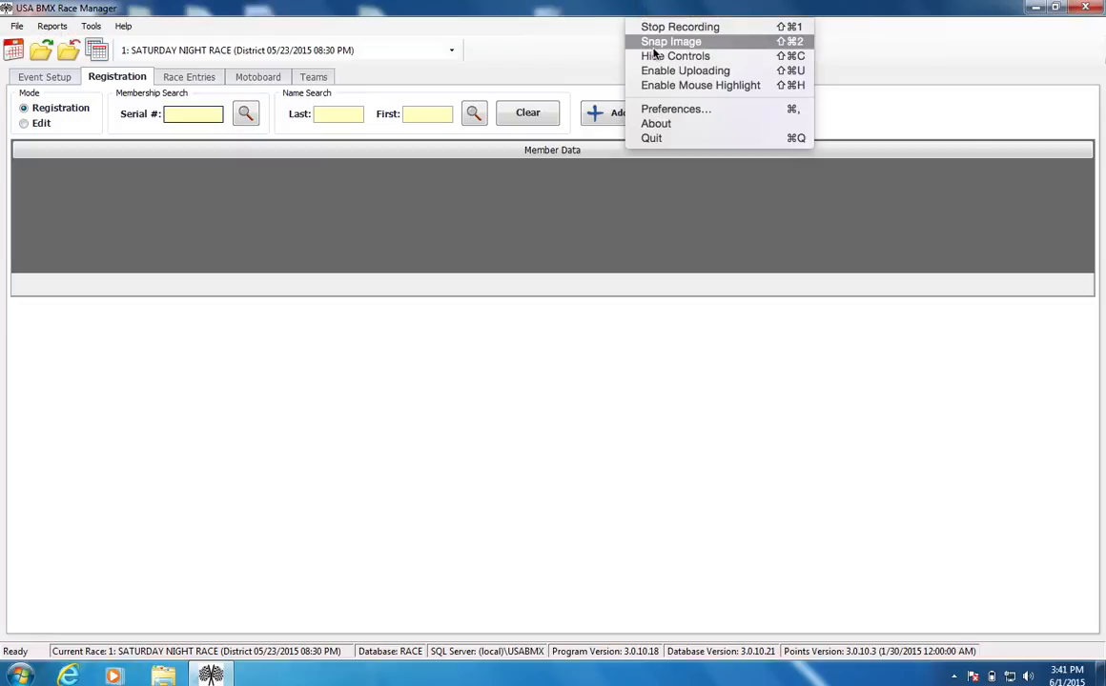
left_click(658, 31)
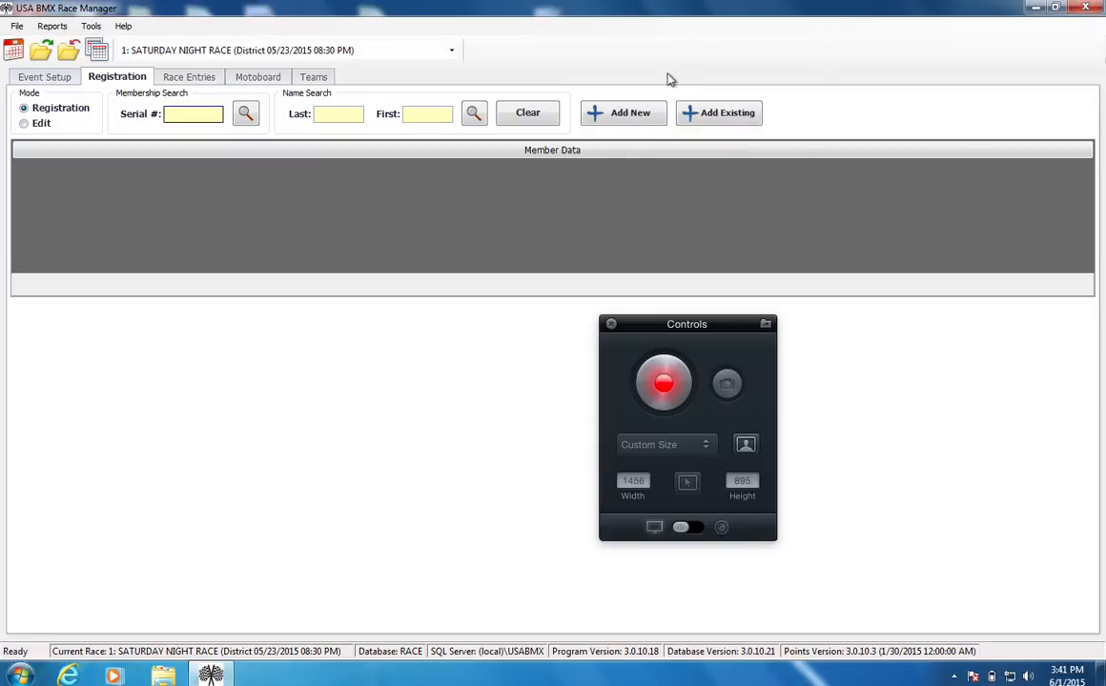